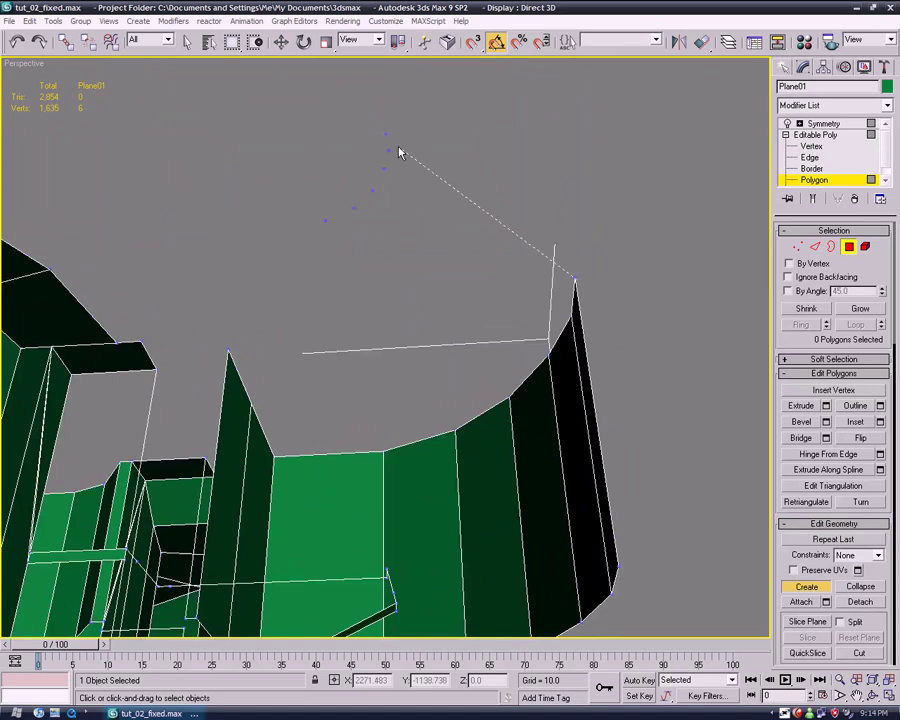
# Create five polygons joining the six loose vertices to the curved wall's upper edge
pyautogui.click(568, 312)
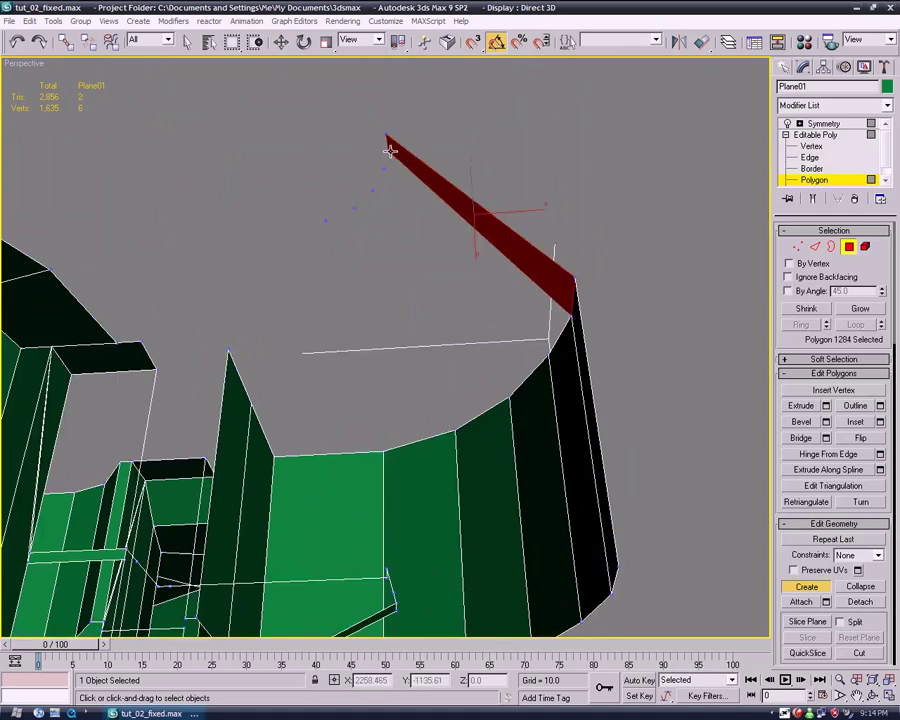
pyautogui.click(548, 353)
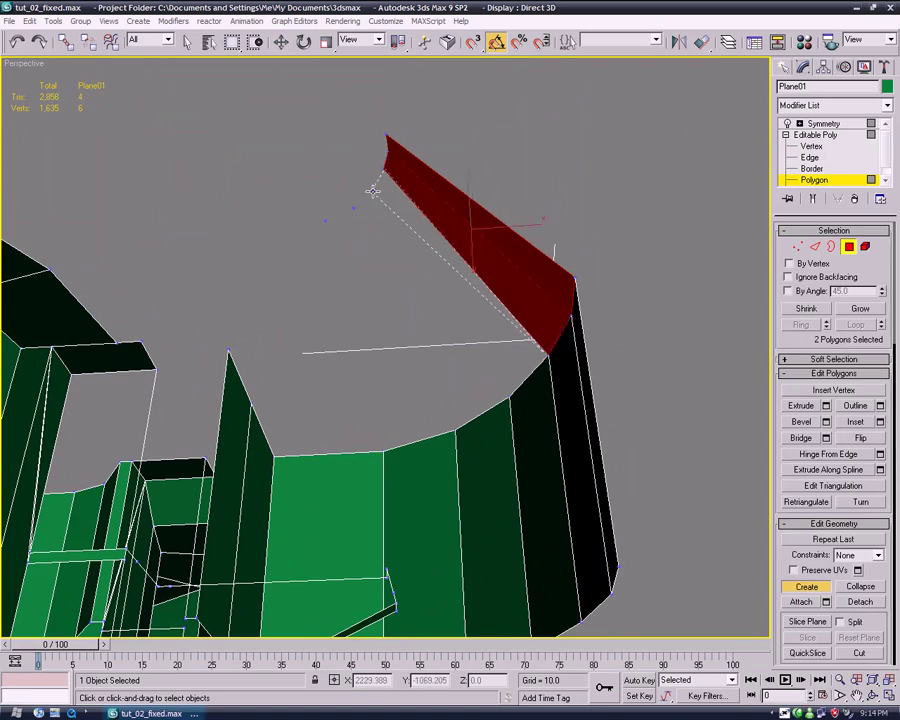
pyautogui.click(510, 398)
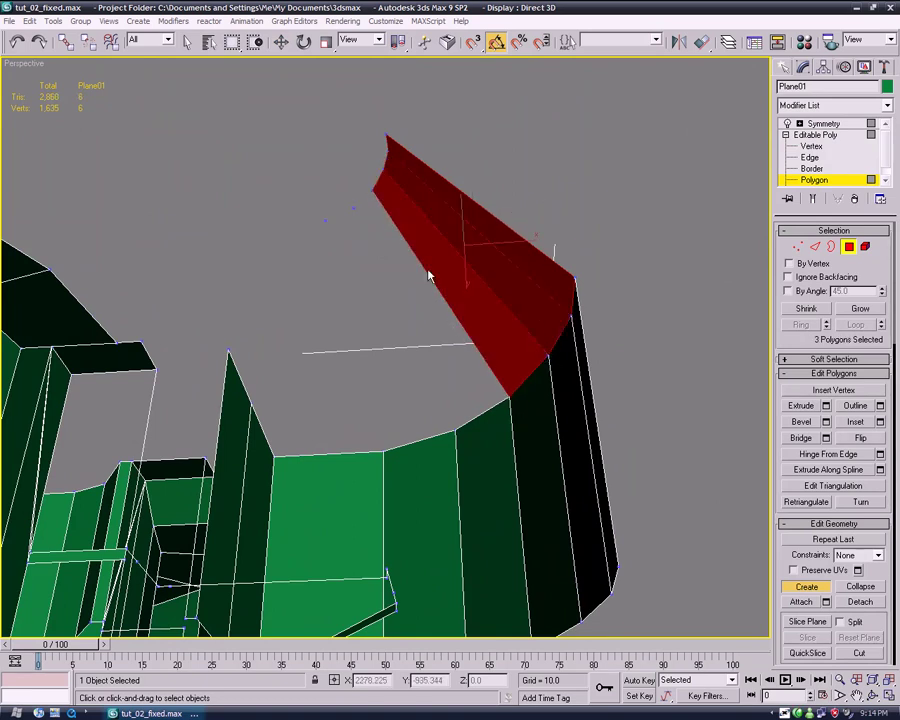
pyautogui.click(455, 427)
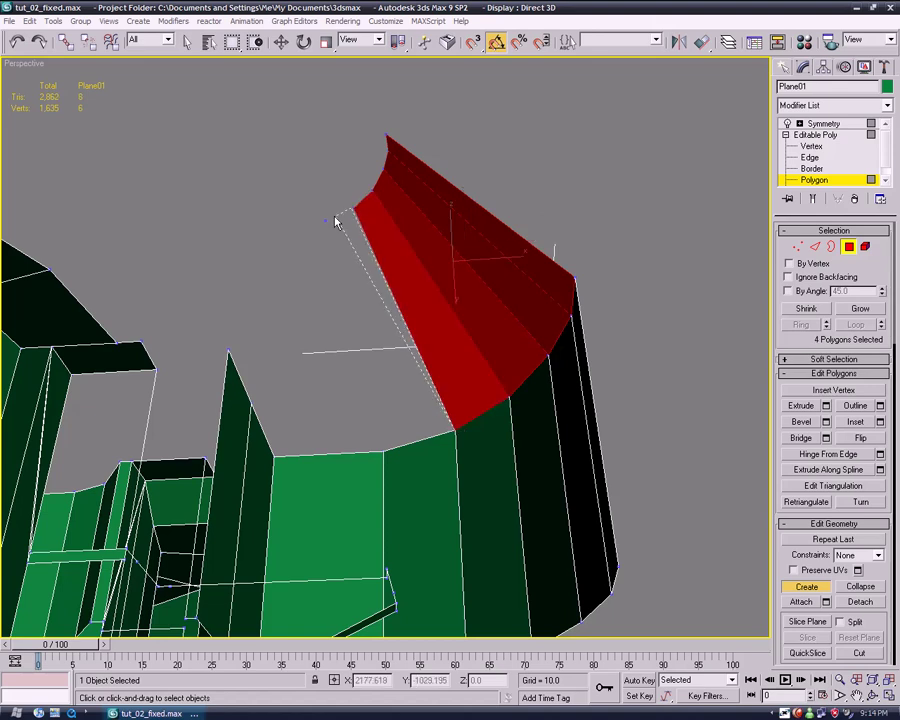
pyautogui.click(388, 447)
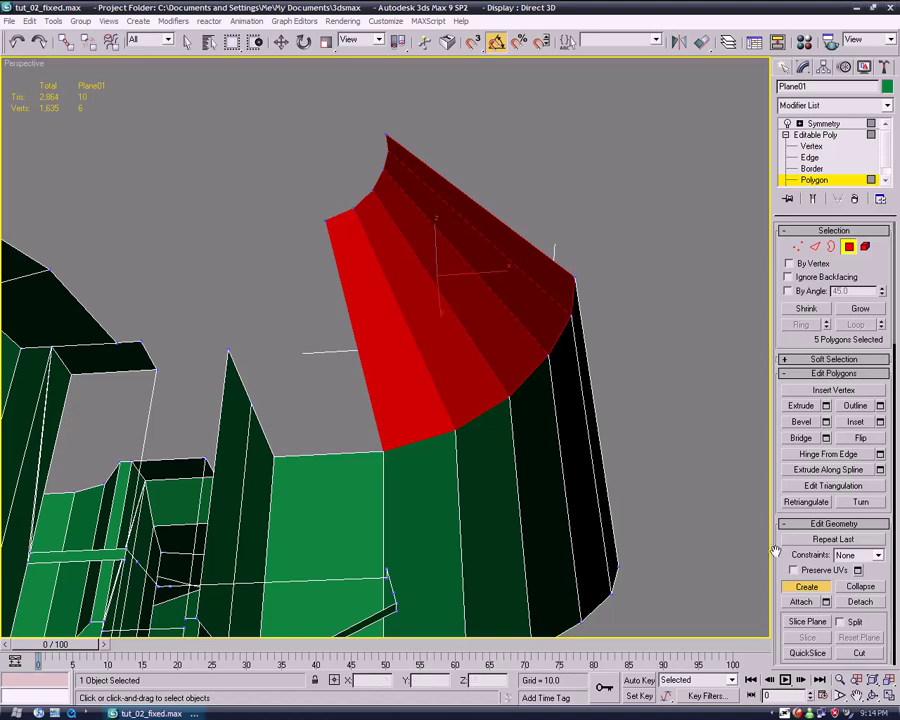
pyautogui.moveTo(431, 387); pyautogui.dragTo(456, 351, button='middle')
pyautogui.click(813, 588)
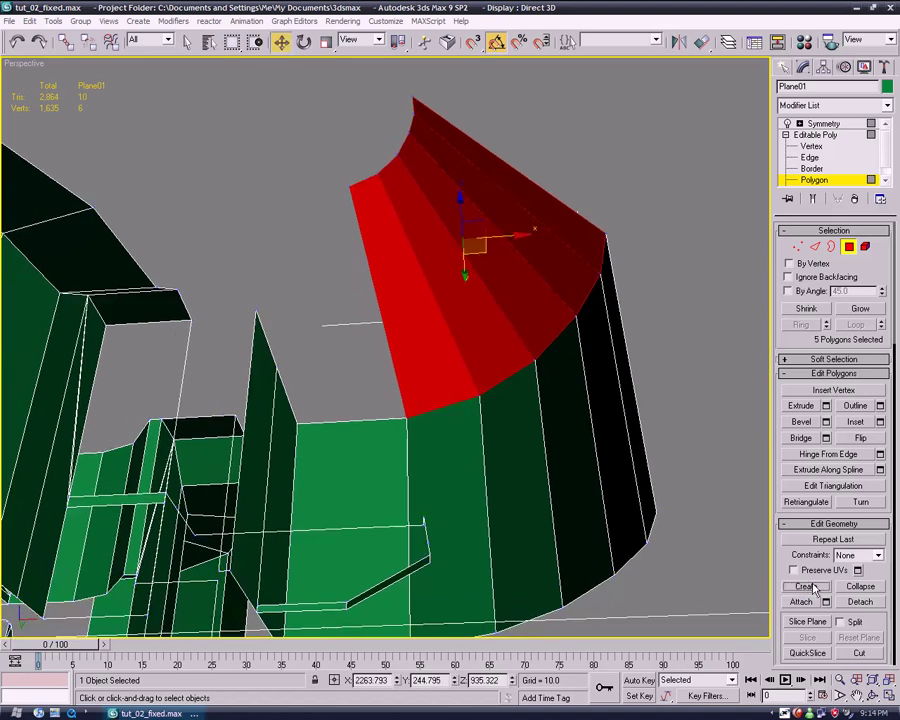
# Raise the end edge of the curved wall's upper rim to Z 1228.862, level with the upper row of vertices
pyautogui.click(811, 148)
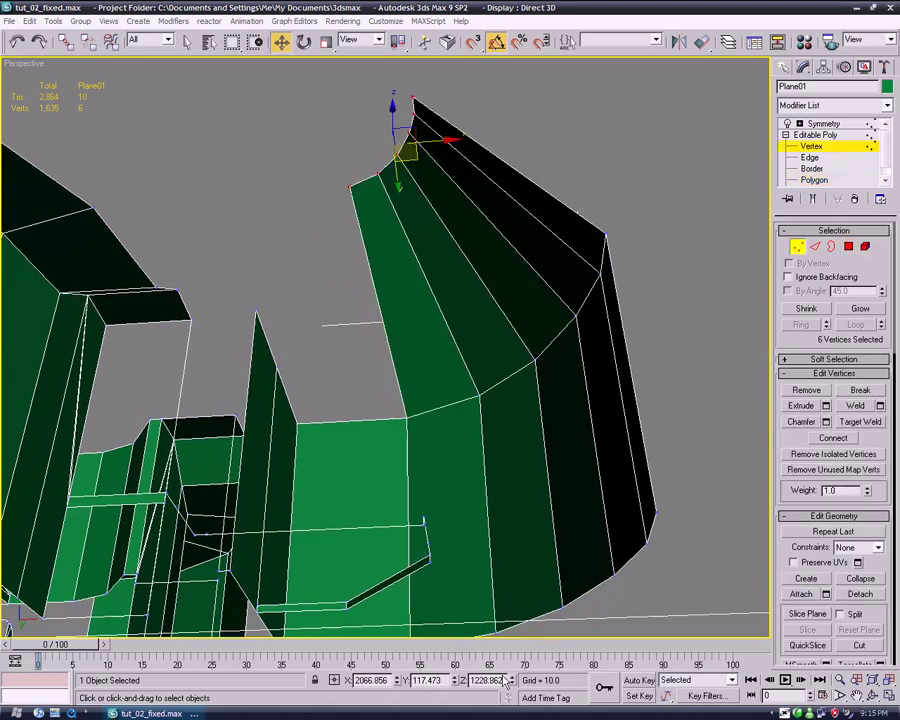
pyautogui.keyDown('alt'); pyautogui.moveTo(291, 455); pyautogui.dragTo(440, 380, button='middle'); pyautogui.keyUp('alt')
pyautogui.click(810, 158)
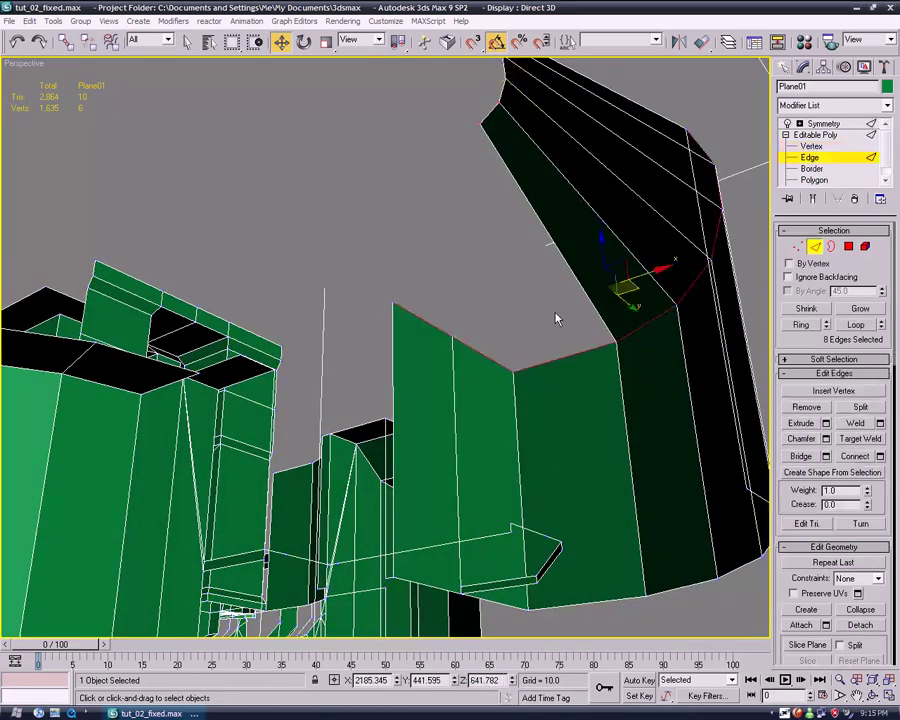
pyautogui.click(476, 348)
pyautogui.click(421, 322)
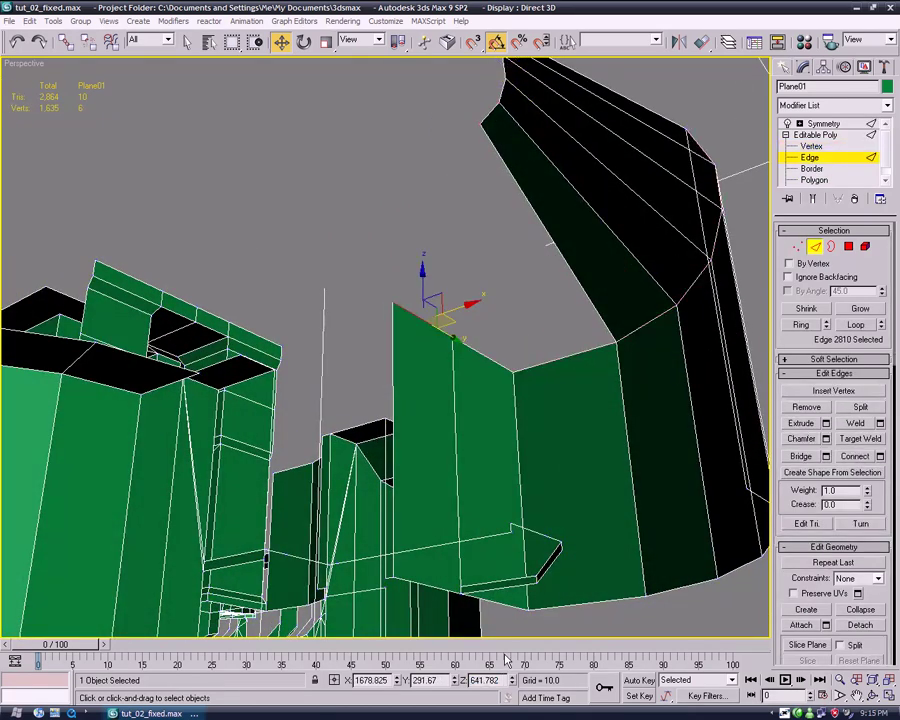
pyautogui.keyDown('alt'); pyautogui.moveTo(508, 488); pyautogui.dragTo(456, 312, button='middle'); pyautogui.keyUp('alt')
# Align the raised edge's inner corner vertex with the nearest end vertex of the new slanted faces by setting its Y to 284.282
pyautogui.click(786, 147)
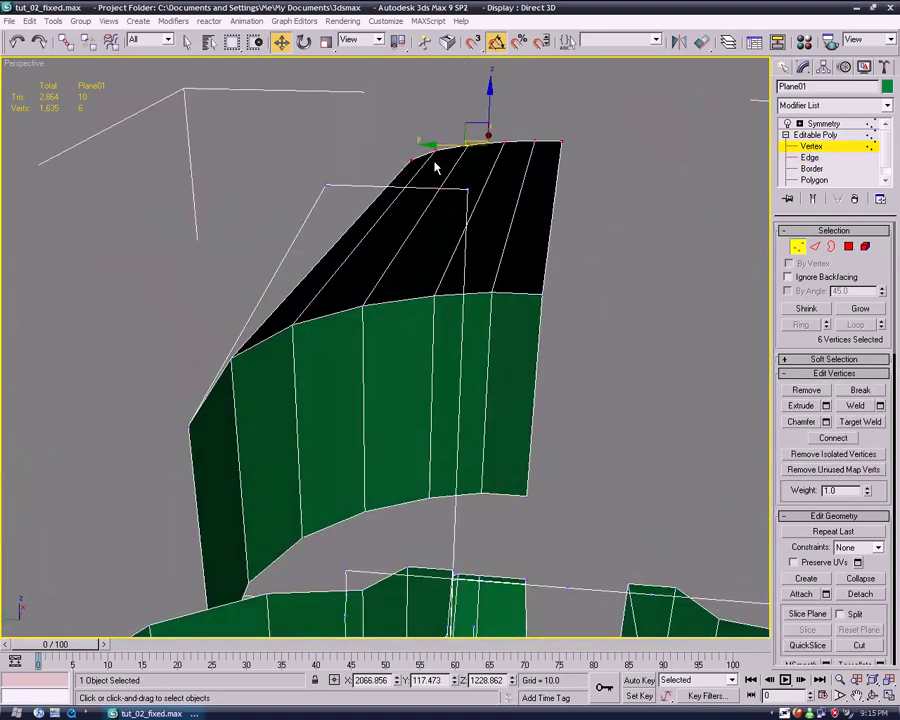
pyautogui.keyDown('alt'); pyautogui.moveTo(409, 160); pyautogui.dragTo(437, 238, button='middle'); pyautogui.keyUp('alt')
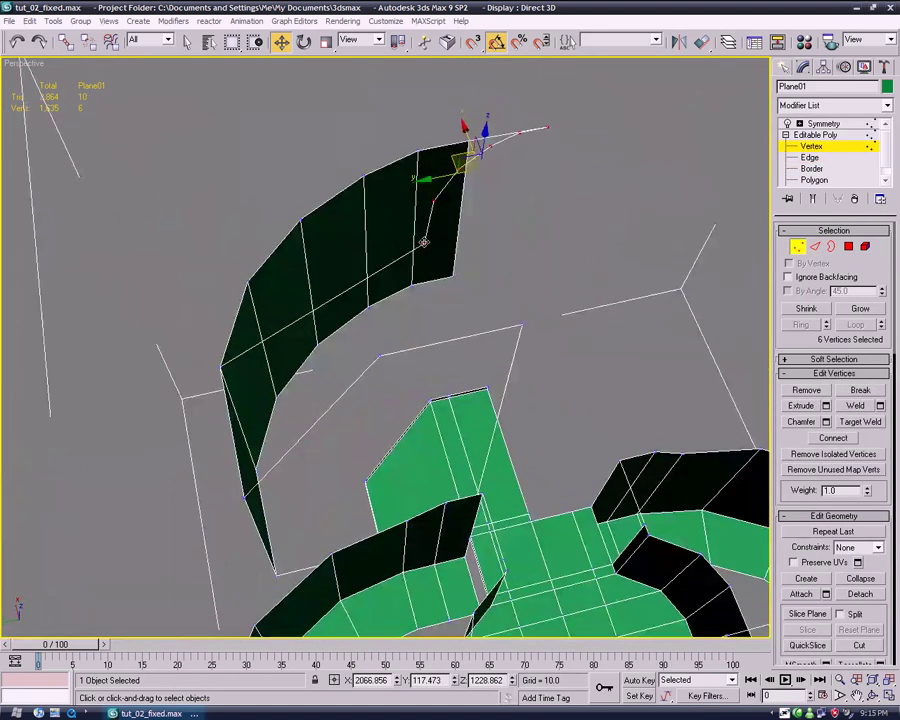
pyautogui.click(424, 242)
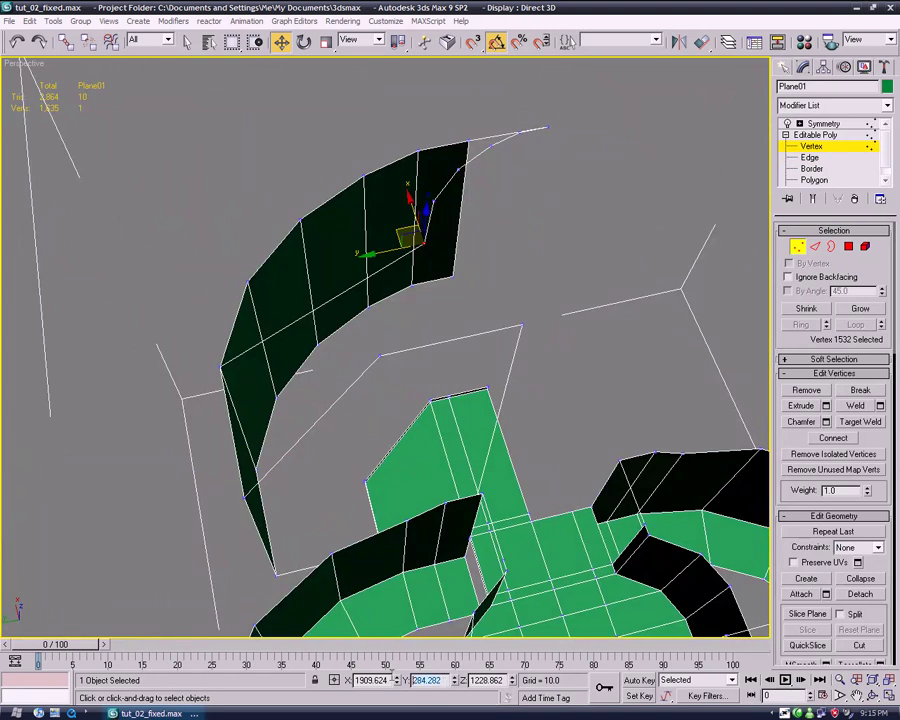
pyautogui.click(380, 355)
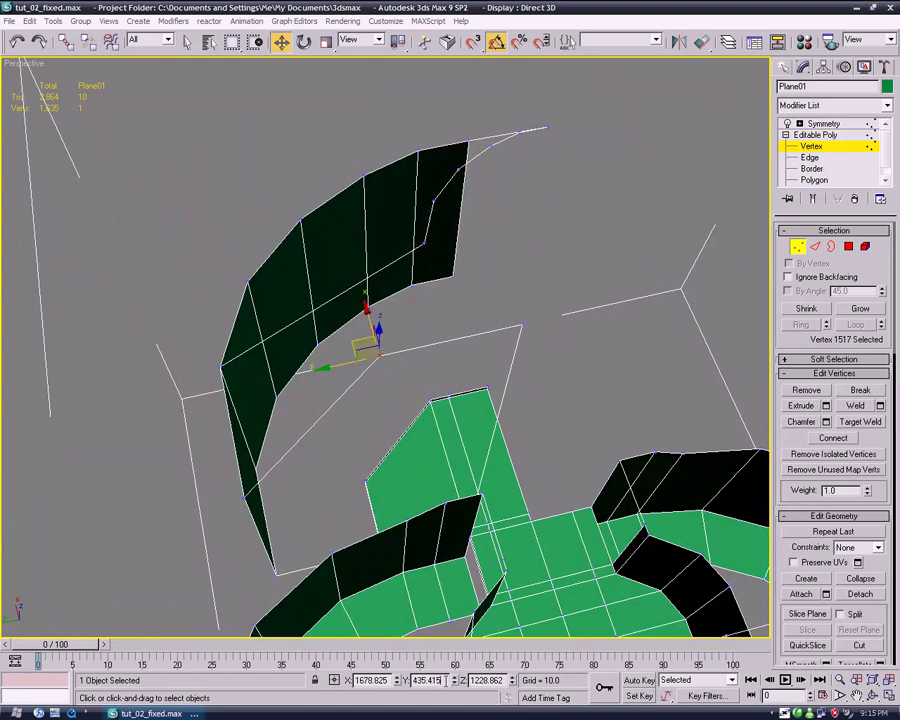
pyautogui.keyDown('alt'); pyautogui.moveTo(455, 521); pyautogui.dragTo(333, 457, button='middle'); pyautogui.keyUp('alt')
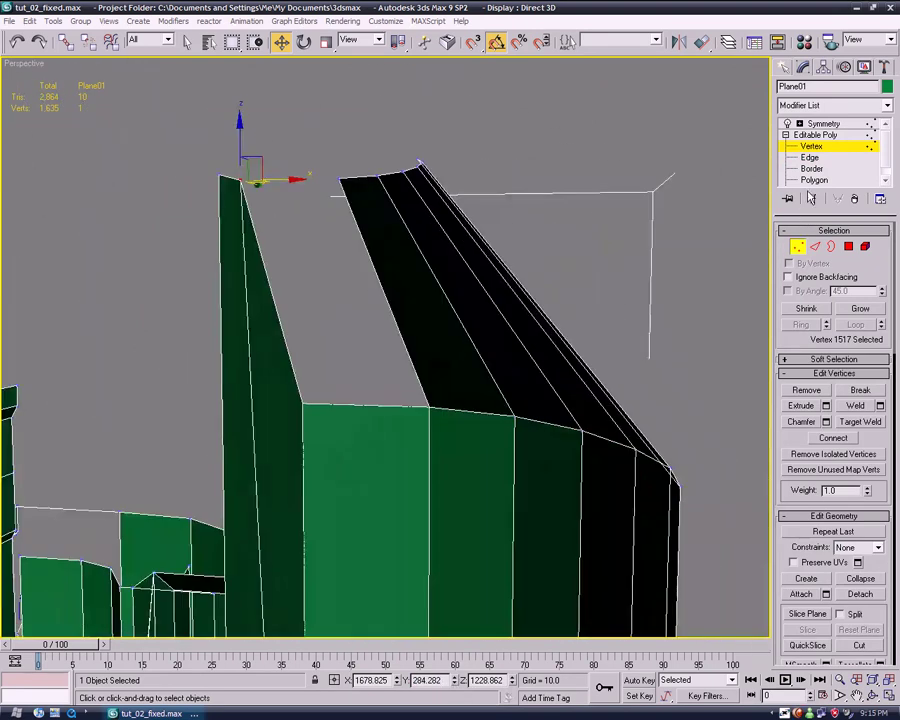
# Create a polygon closing the gap between the raised wall end and the slanted faces, then deselect it
pyautogui.click(816, 180)
pyautogui.click(807, 586)
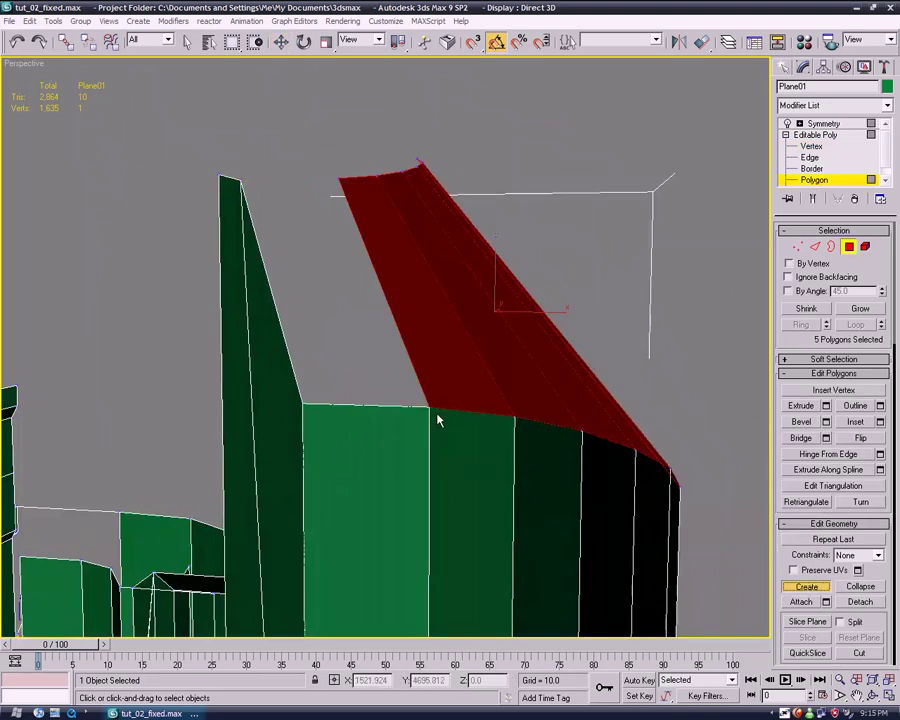
pyautogui.click(340, 181)
pyautogui.click(240, 181)
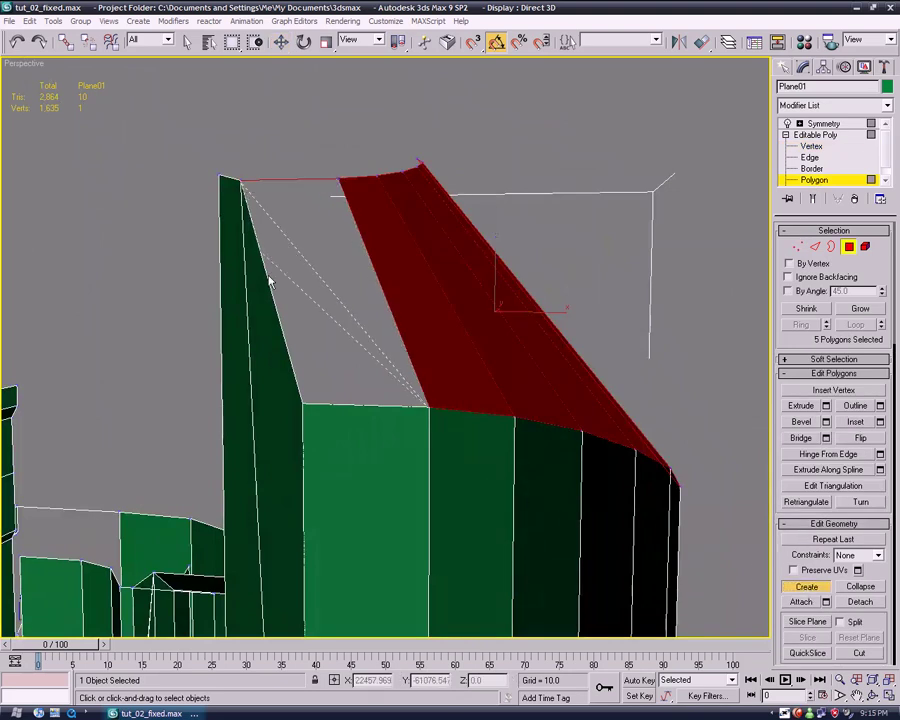
pyautogui.doubleClick(302, 404)
pyautogui.click(814, 590)
pyautogui.click(745, 530)
# Show the Symmetry result and examine the rounded opening between the mirrored slanted faces
pyautogui.keyDown('alt'); pyautogui.moveTo(742, 529); pyautogui.dragTo(546, 450, button='middle'); pyautogui.keyUp('alt')
pyautogui.click(826, 124)
pyautogui.keyDown('alt'); pyautogui.moveTo(486, 320); pyautogui.dragTo(287, 245, button='middle'); pyautogui.keyUp('alt')
pyautogui.scroll(6, 287, 245)
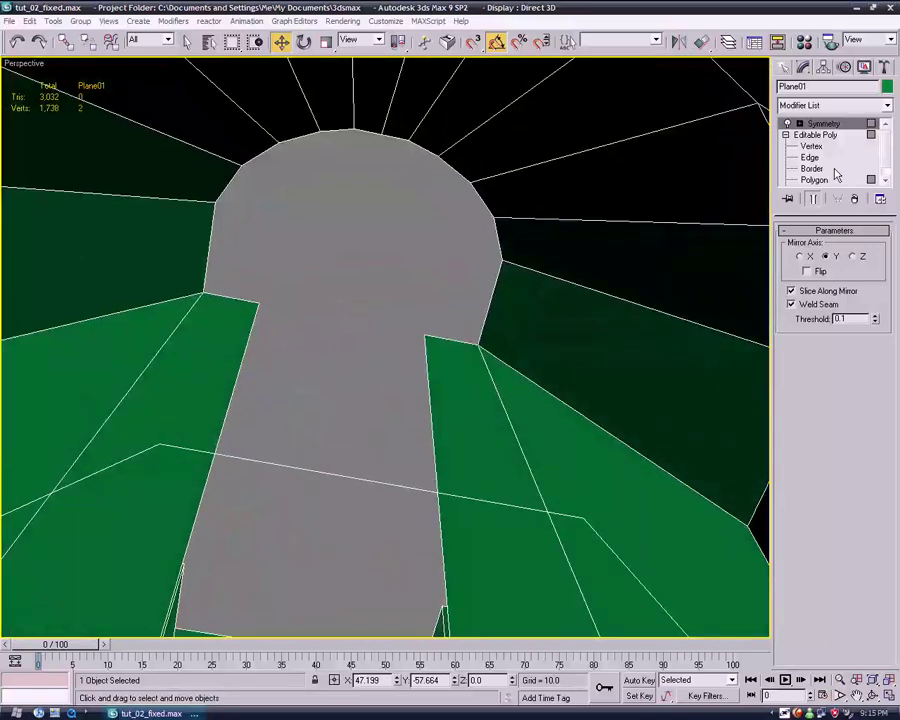
# Select the seven open edges along the inner rim of the slanted faces, then leave edge editing
pyautogui.click(809, 157)
pyautogui.click(397, 137)
pyautogui.keyDown('ctrl'); pyautogui.click(422, 147); pyautogui.keyUp('ctrl')
pyautogui.keyDown('ctrl'); pyautogui.click(453, 167); pyautogui.keyUp('ctrl')
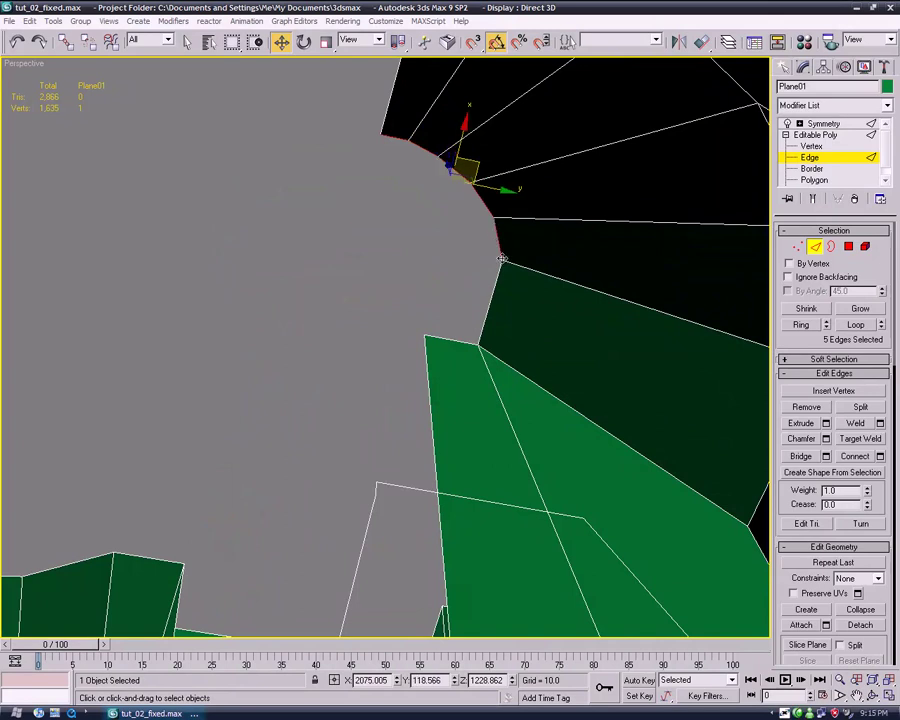
pyautogui.scroll(-8, 457, 339)
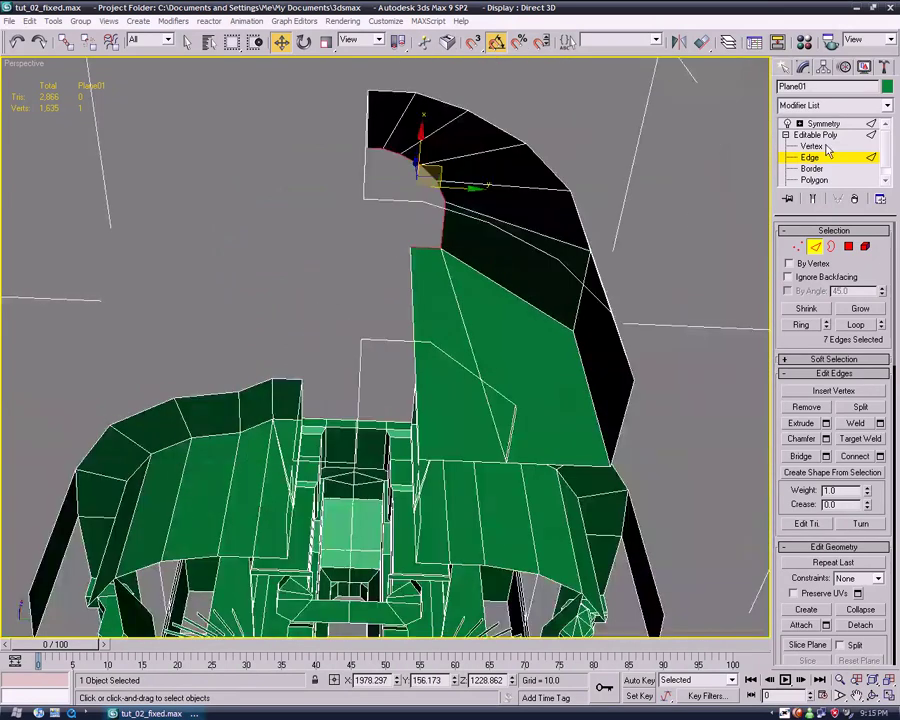
pyautogui.click(840, 135)
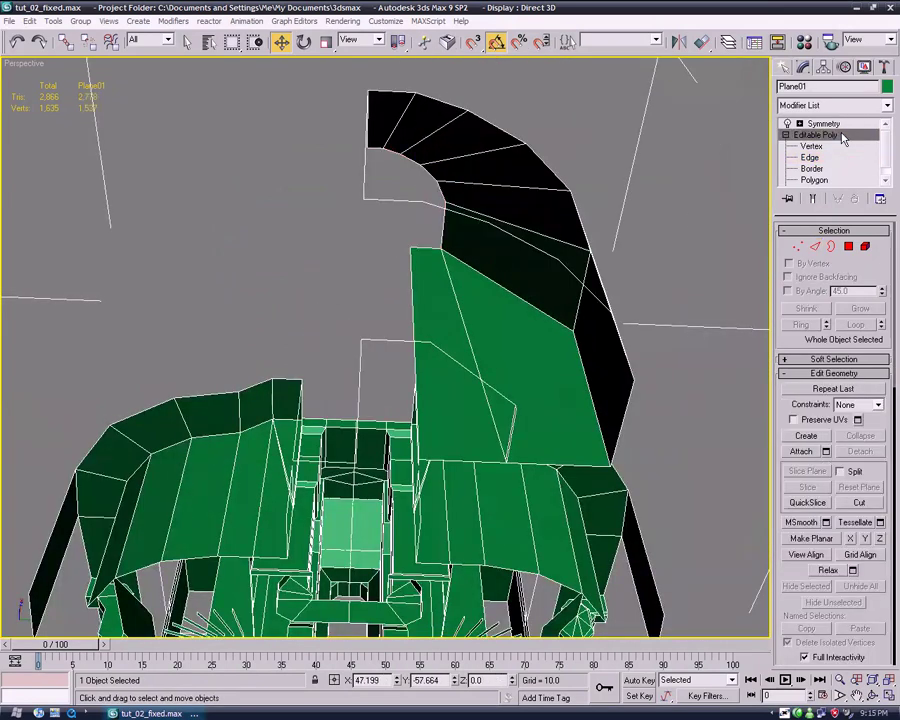
# Show the Symmetry result again and examine the mirrored building and its walls from several sides
pyautogui.click(838, 123)
pyautogui.keyDown('alt'); pyautogui.moveTo(540, 300); pyautogui.dragTo(345, 446, button='middle'); pyautogui.keyUp('alt')
pyautogui.scroll(6, 345, 446)
pyautogui.scroll(-8, 339, 461)
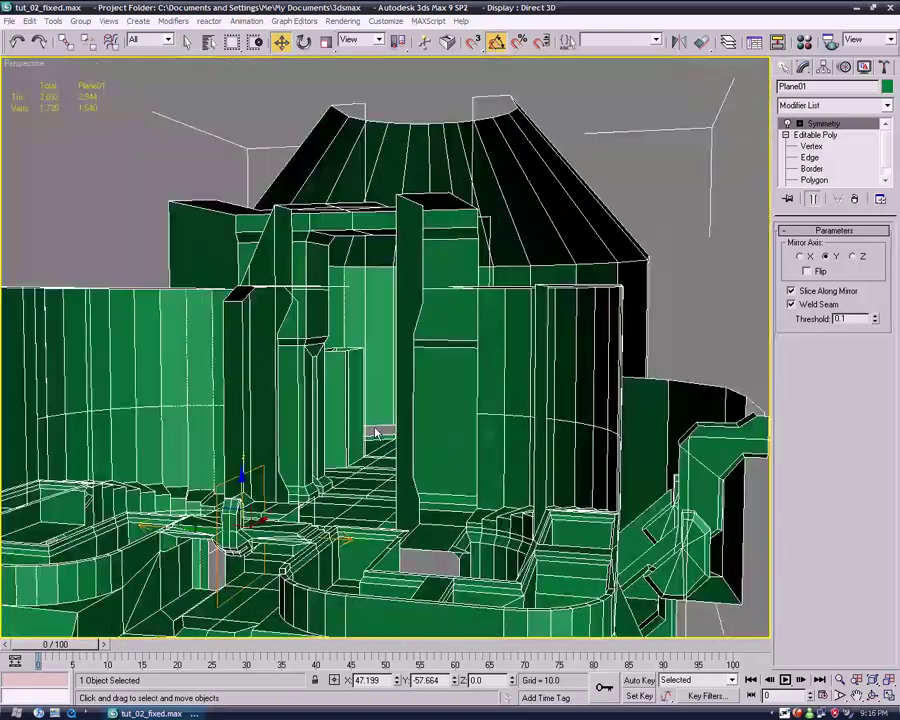
pyautogui.keyDown('alt'); pyautogui.moveTo(377, 432); pyautogui.dragTo(296, 423, button='middle'); pyautogui.keyUp('alt')
pyautogui.keyDown('alt'); pyautogui.moveTo(326, 263); pyautogui.dragTo(398, 378, button='middle'); pyautogui.keyUp('alt')
# Select the two short top edges of the facing low walls beside the tall wall end
pyautogui.click(810, 157)
pyautogui.keyDown('alt'); pyautogui.moveTo(380, 310); pyautogui.dragTo(343, 340, button='middle'); pyautogui.keyUp('alt')
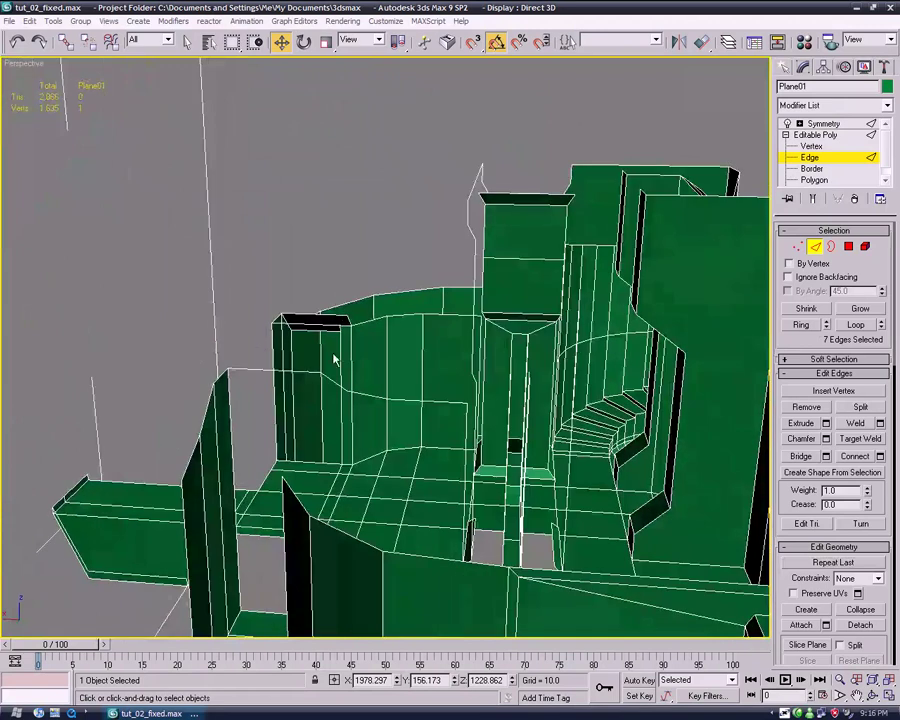
pyautogui.click(296, 374)
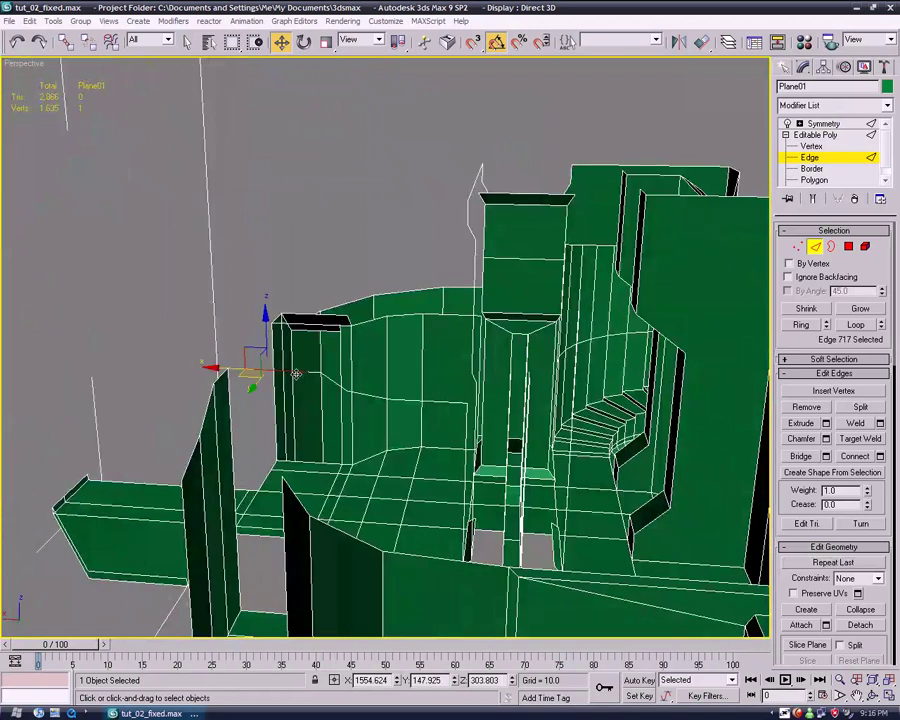
pyautogui.keyDown('ctrl'); pyautogui.click(316, 321); pyautogui.keyUp('ctrl')
pyautogui.keyDown('shift'); pyautogui.moveTo(270, 327); pyautogui.dragTo(255, 231); pyautogui.keyUp('shift')
pyautogui.hotkey('ctrl', 'z')
pyautogui.hotkey('ctrl', 'z')
# Extend the two short wall edges upward as new faces and set their four top vertices to Z 688.485
pyautogui.keyDown('shift'); pyautogui.moveTo(266, 316); pyautogui.dragTo(259, 168); pyautogui.keyUp('shift')
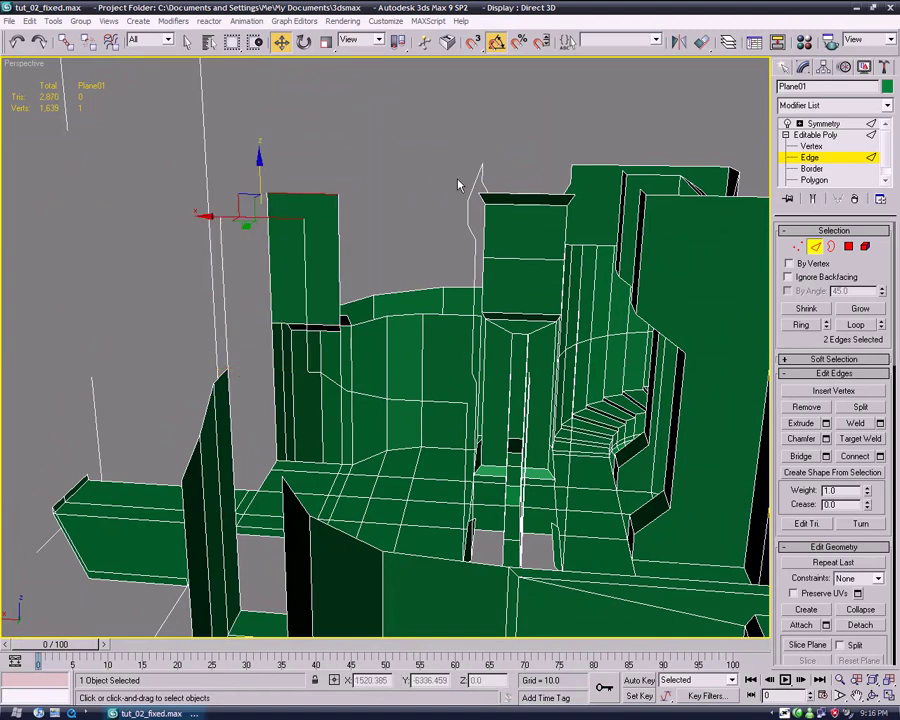
pyautogui.click(498, 193)
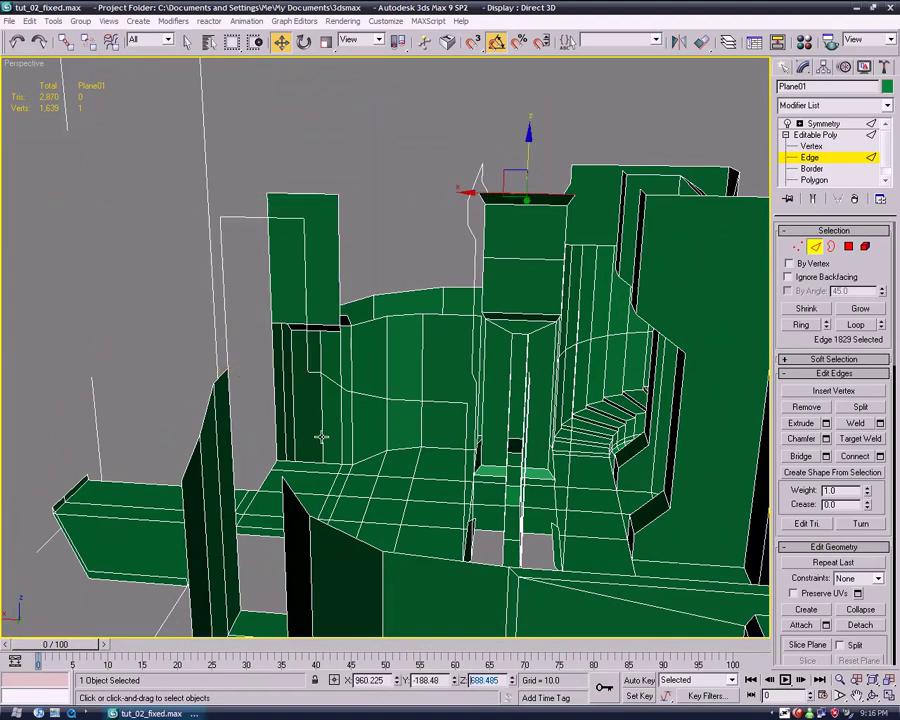
pyautogui.hotkey('ctrl', 'z')
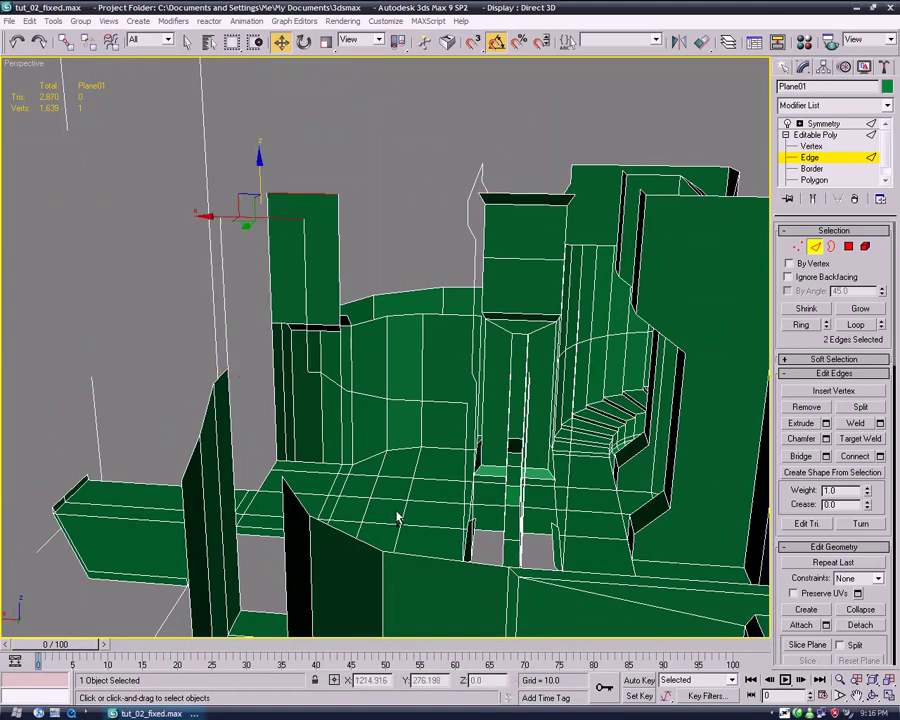
pyautogui.click(826, 147)
pyautogui.moveTo(341, 236); pyautogui.dragTo(341, 236)
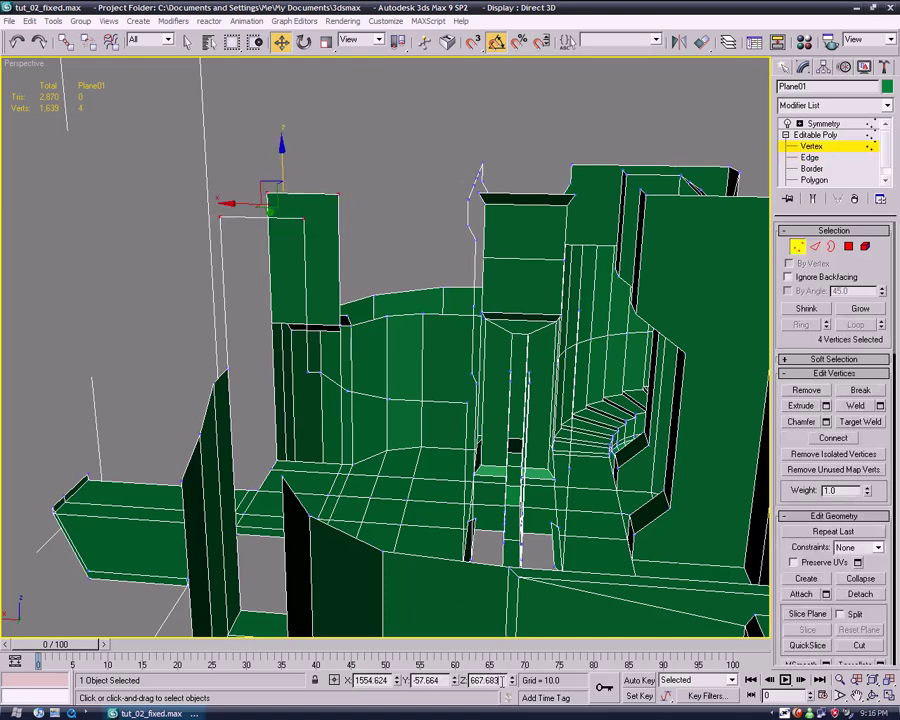
pyautogui.write('688.485')
pyautogui.press('Return')
# Set the four top vertices of the extended wall faces to Z 738.859, matching the taller neighbouring wall's vertex
pyautogui.keyDown('alt'); pyautogui.moveTo(393, 460); pyautogui.dragTo(446, 330, button='middle'); pyautogui.keyUp('alt')
pyautogui.click(401, 310)
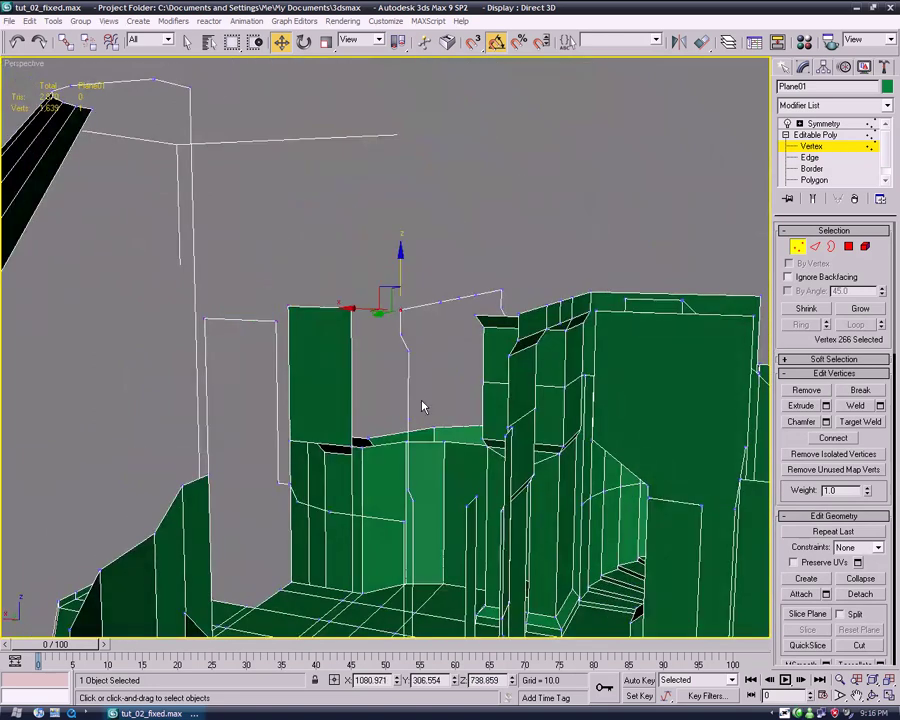
pyautogui.hotkey('ctrl', 'z')
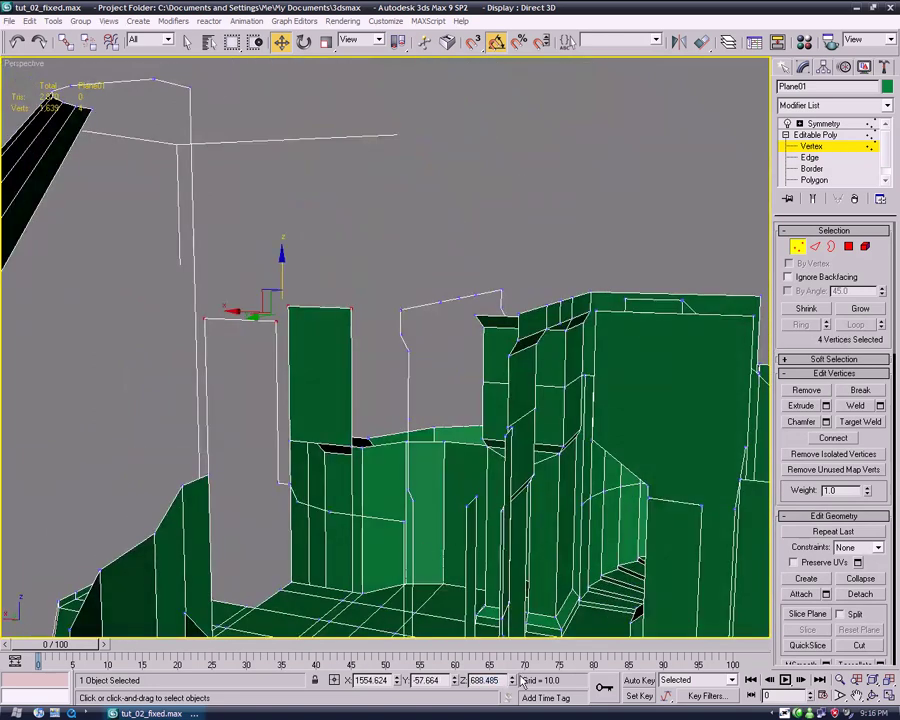
pyautogui.keyDown('alt'); pyautogui.moveTo(357, 507); pyautogui.dragTo(362, 441, button='middle'); pyautogui.keyUp('alt')
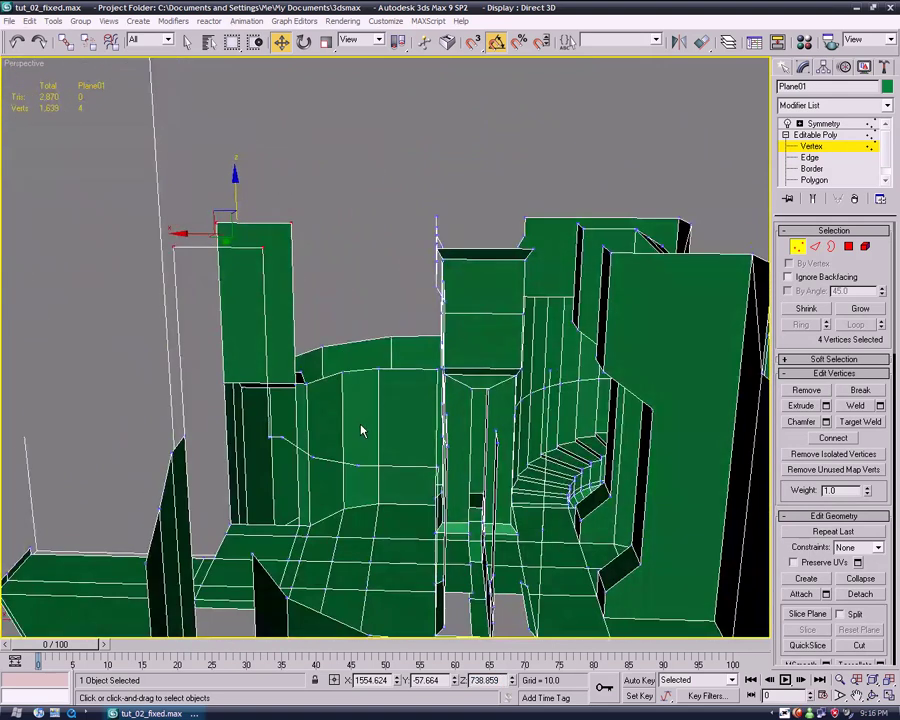
# Extend four top edges of the facing curved walls, next to the raised panels, upward as new faces
pyautogui.click(808, 158)
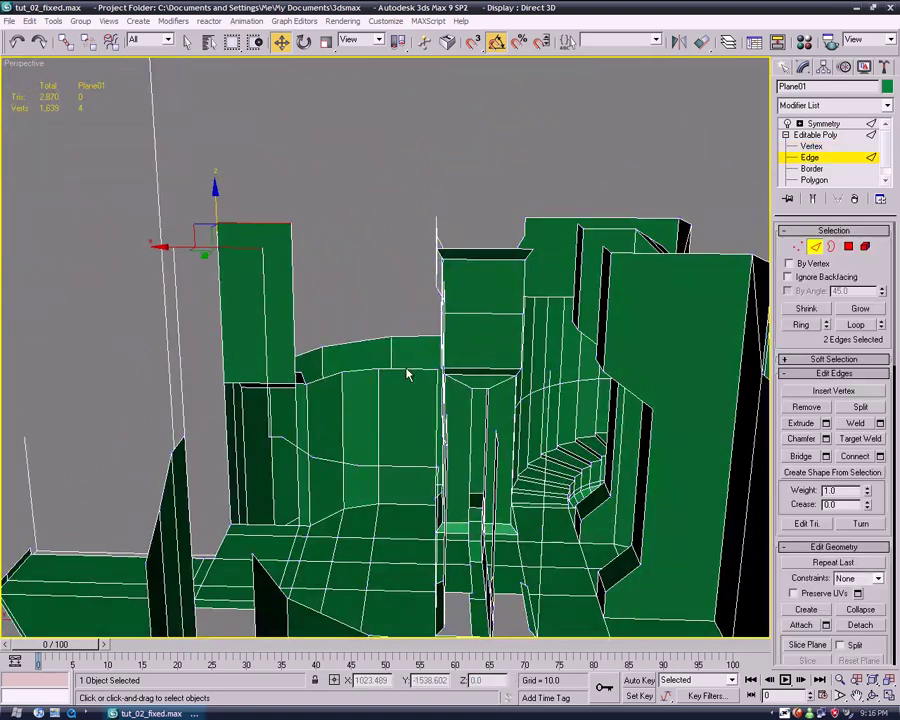
pyautogui.click(317, 381)
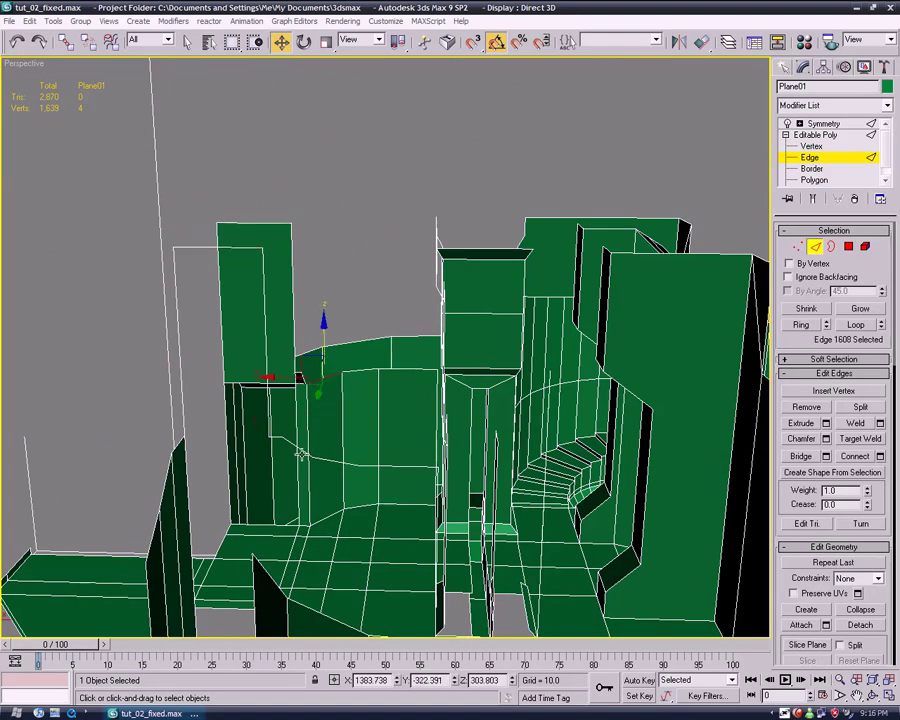
pyautogui.keyDown('ctrl'); pyautogui.click(302, 455); pyautogui.keyUp('ctrl')
pyautogui.keyDown('ctrl'); pyautogui.click(351, 384); pyautogui.keyUp('ctrl')
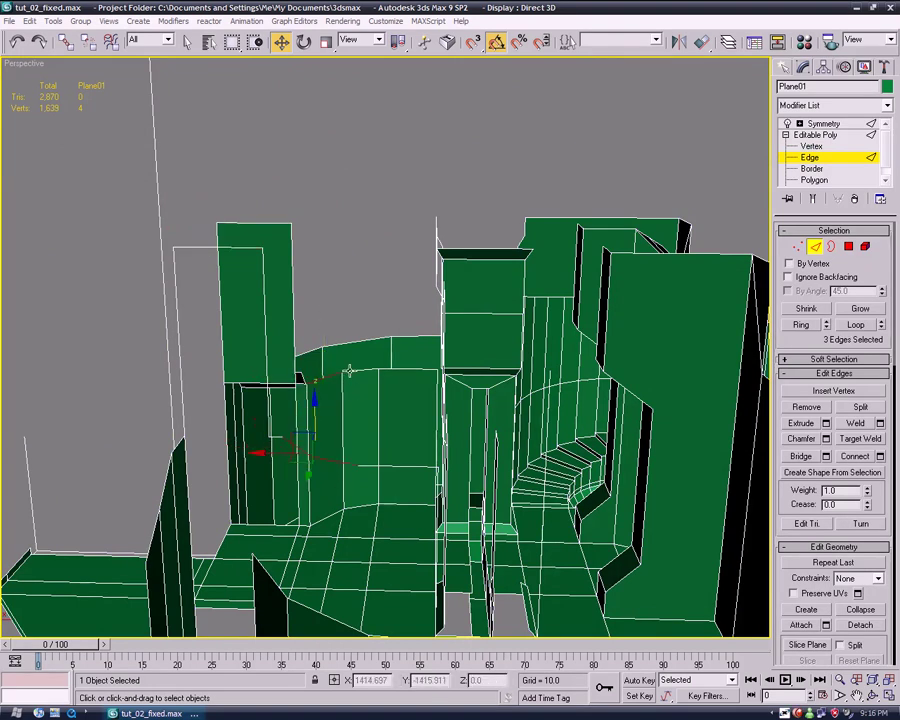
pyautogui.keyDown('ctrl'); pyautogui.click(328, 389); pyautogui.keyUp('ctrl')
pyautogui.keyDown('shift'); pyautogui.moveTo(347, 343); pyautogui.dragTo(344, 238); pyautogui.keyUp('shift')
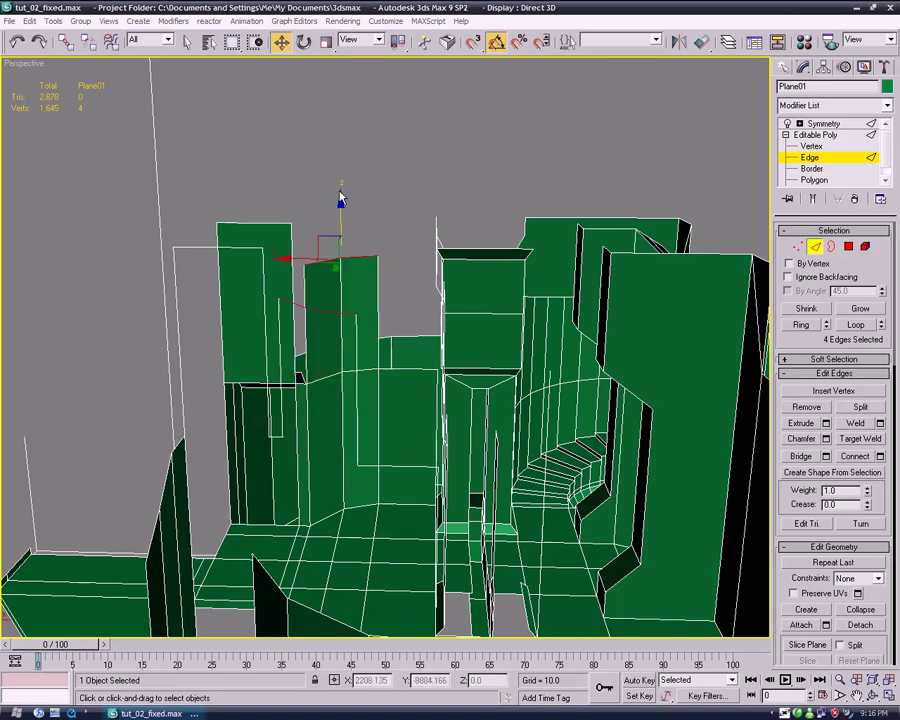
# Raise the six top vertices of the new curved wall faces to the height of the adjacent extended panels
pyautogui.click(816, 147)
pyautogui.keyDown('alt'); pyautogui.moveTo(455, 256); pyautogui.dragTo(454, 235, button='middle'); pyautogui.keyUp('alt')
pyautogui.moveTo(292, 271); pyautogui.dragTo(377, 302)
pyautogui.keyDown('alt'); pyautogui.moveTo(447, 503); pyautogui.dragTo(540, 458, button='middle'); pyautogui.keyUp('alt')
# Fill the two narrow vertical gaps between the raised flat panels and the curved walls with new polygons
pyautogui.click(814, 180)
pyautogui.click(808, 586)
pyautogui.keyDown('alt'); pyautogui.moveTo(474, 447); pyautogui.dragTo(490, 512, button='middle'); pyautogui.keyUp('alt')
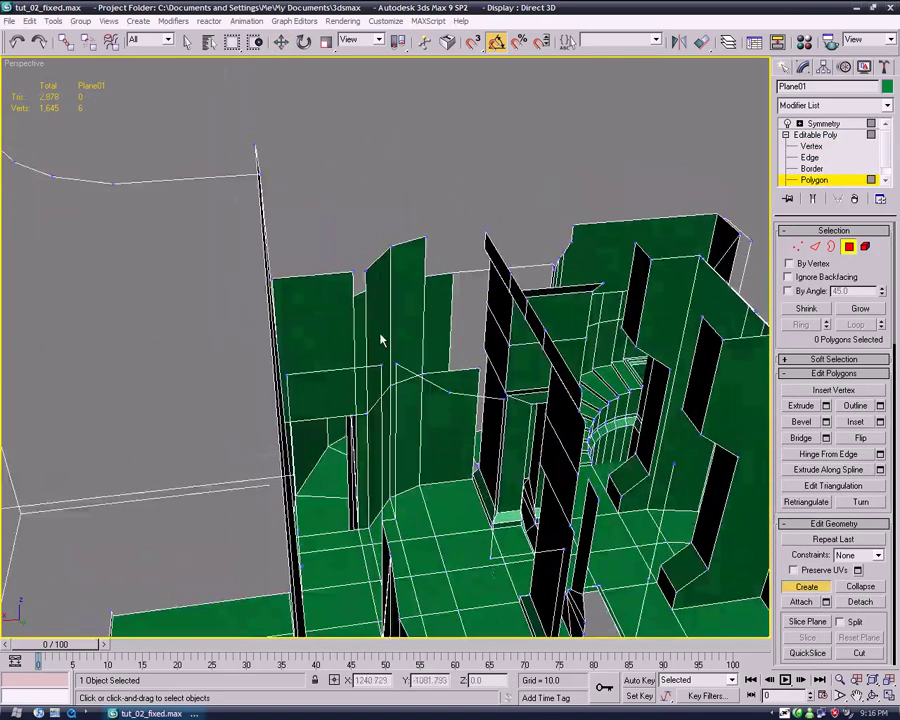
pyautogui.click(355, 271)
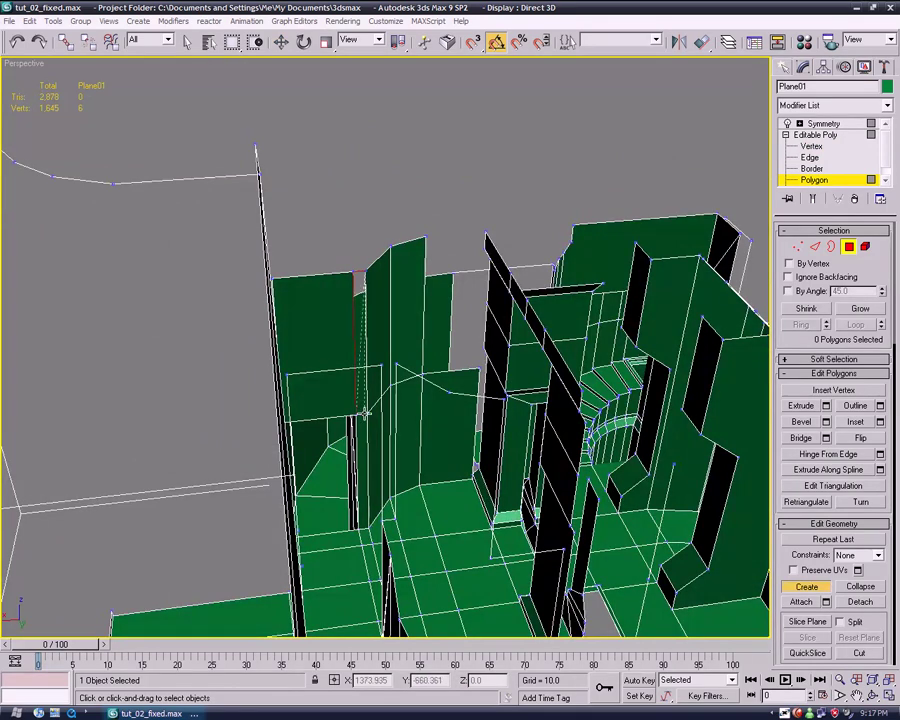
pyautogui.doubleClick(366, 413)
pyautogui.keyDown('alt'); pyautogui.moveTo(478, 378); pyautogui.dragTo(479, 252, button='middle'); pyautogui.keyUp('alt')
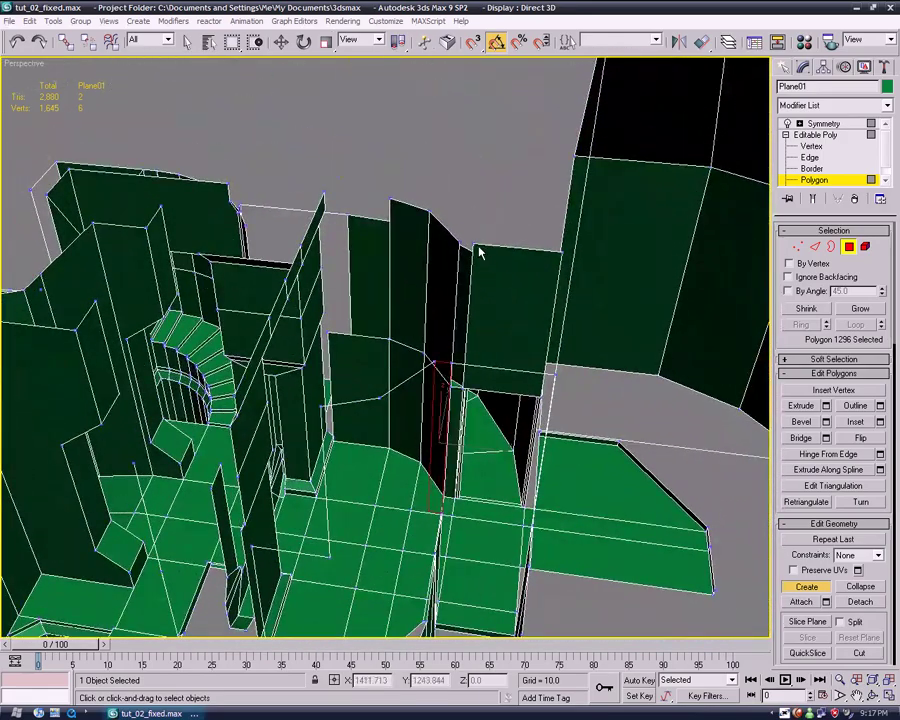
pyautogui.doubleClick(463, 386)
pyautogui.keyDown('alt'); pyautogui.moveTo(463, 386); pyautogui.dragTo(482, 215, button='middle'); pyautogui.keyUp('alt')
# Create polygons closing the large opening between one curved wall and the crossbeam wall, plus the narrow slit beneath it
pyautogui.scroll(3, 420, 335)
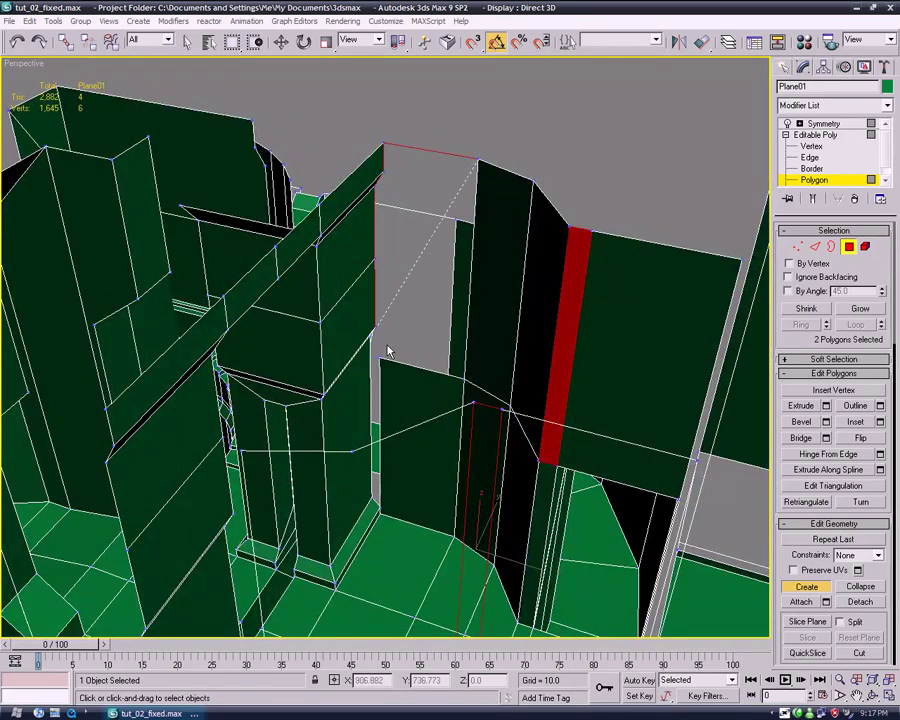
pyautogui.doubleClick(464, 381)
pyautogui.moveTo(420, 416); pyautogui.dragTo(410, 205, button='middle')
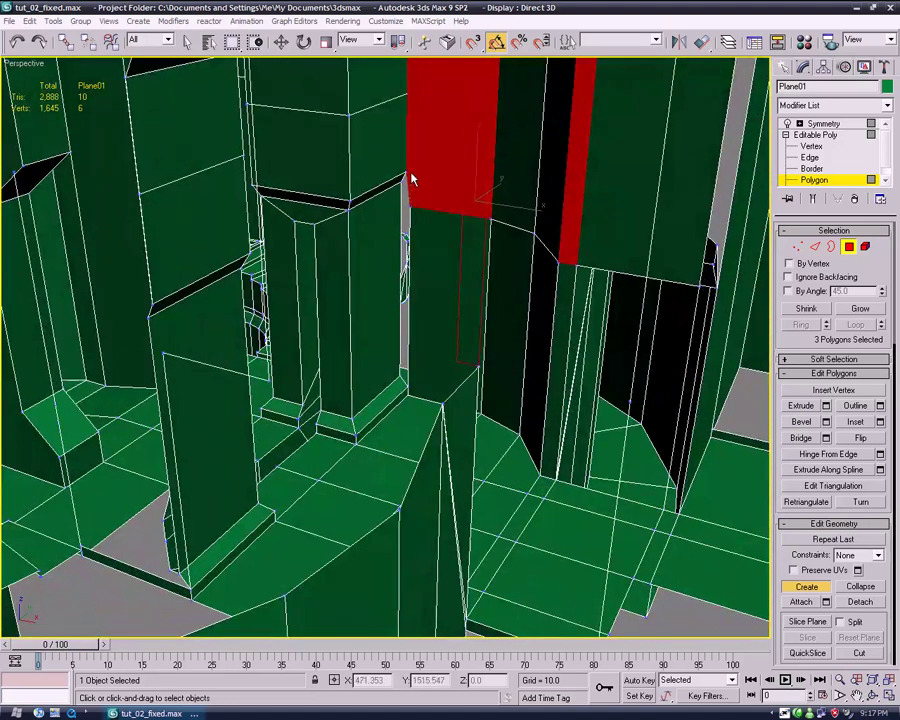
pyautogui.doubleClick(407, 384)
pyautogui.moveTo(407, 384); pyautogui.dragTo(352, 274, button='middle')
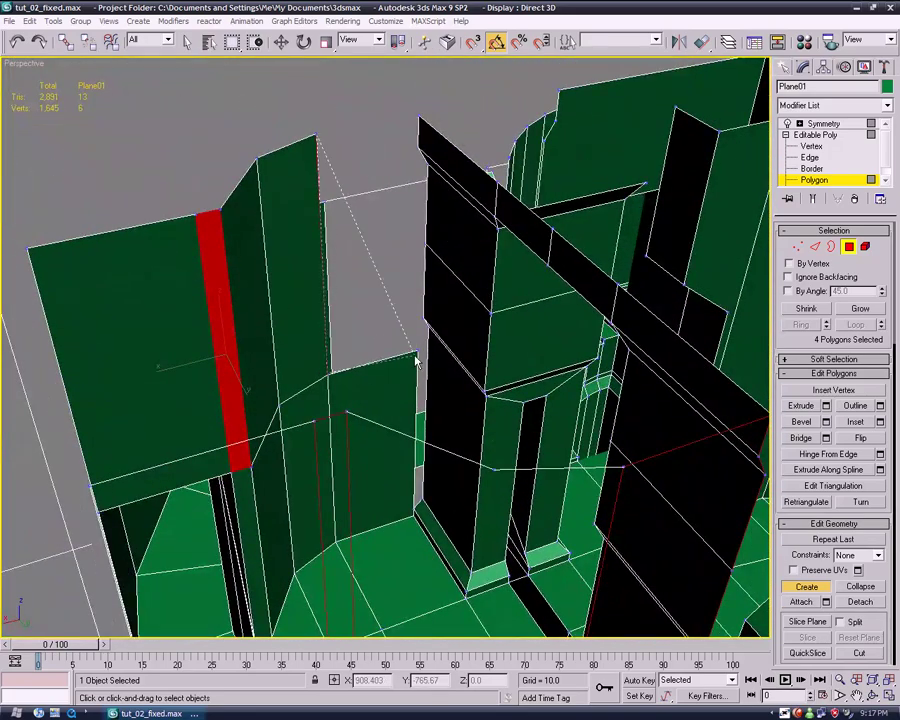
# Create matching polygons on the opposite side, closing the large opening beside the crossbeam wall and the slit beneath it
pyautogui.click(423, 247)
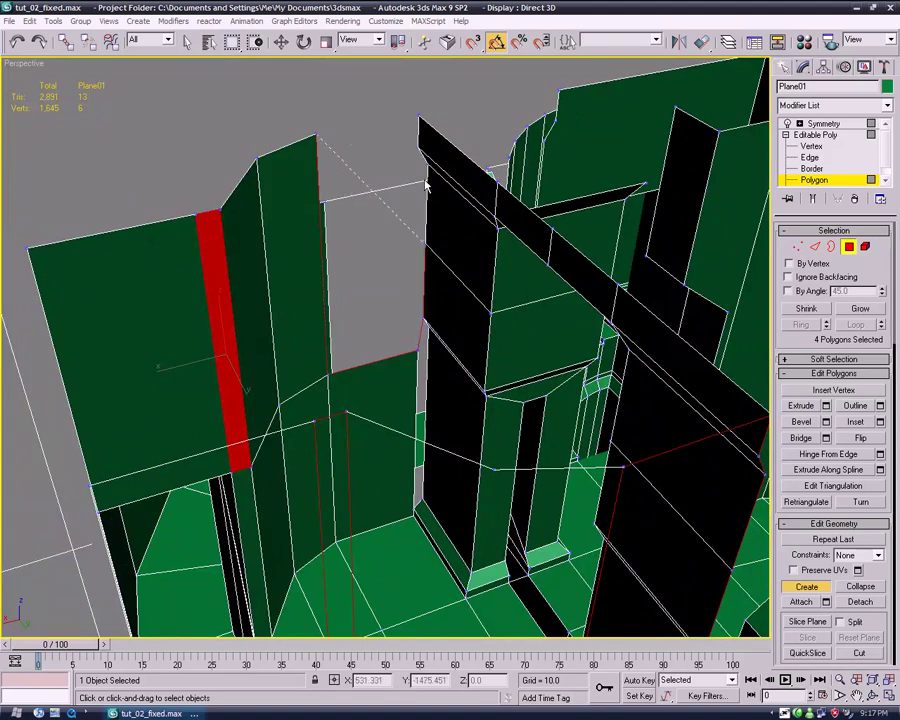
pyautogui.click(418, 112)
pyautogui.keyDown('alt'); pyautogui.moveTo(422, 478); pyautogui.dragTo(406, 396, button='middle'); pyautogui.keyUp('alt')
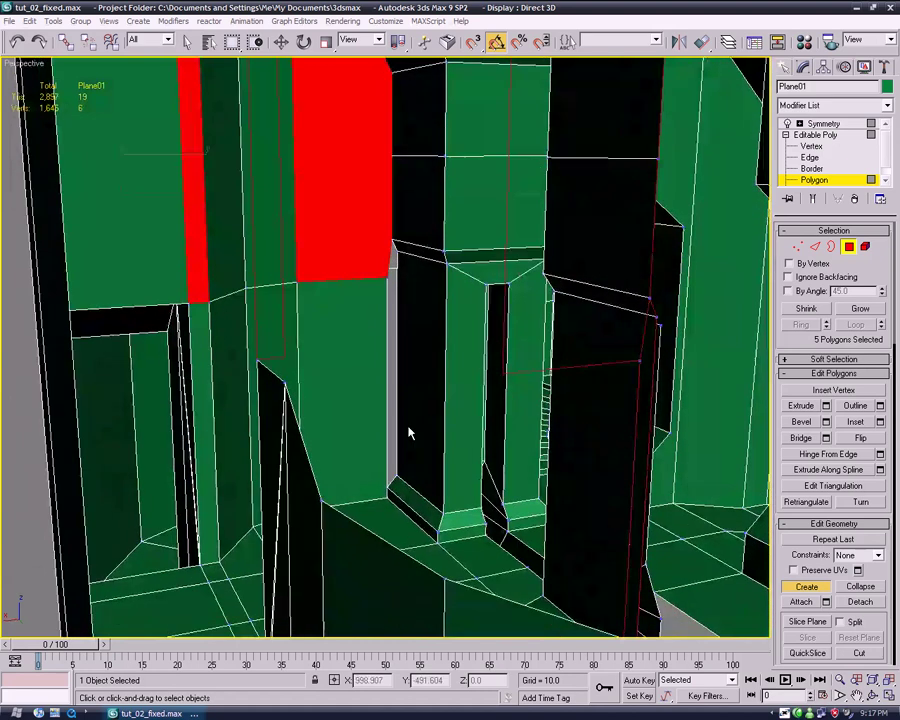
pyautogui.click(391, 239)
pyautogui.click(388, 277)
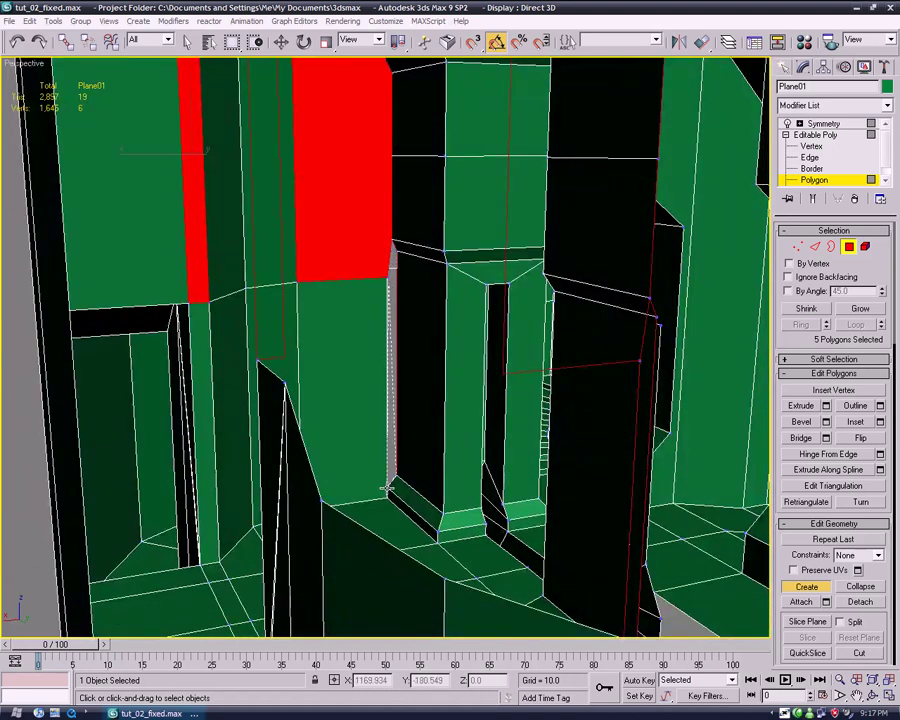
pyautogui.click(388, 487)
pyautogui.click(809, 586)
# Show the Symmetry result and examine the mirrored building from all sides for remaining gaps, including the tall end walls
pyautogui.moveTo(522, 371); pyautogui.dragTo(534, 543, button='middle')
pyautogui.scroll(-3, 534, 543)
pyautogui.click(443, 192)
pyautogui.keyDown('alt'); pyautogui.moveTo(472, 285); pyautogui.dragTo(480, 340, button='middle'); pyautogui.keyUp('alt')
pyautogui.scroll(-5, 400, 187)
pyautogui.click(825, 124)
pyautogui.keyDown('alt'); pyautogui.moveTo(600, 280); pyautogui.dragTo(575, 295, button='middle'); pyautogui.keyUp('alt')
pyautogui.scroll(-3, 540, 406)
pyautogui.keyDown('alt'); pyautogui.moveTo(540, 406); pyautogui.dragTo(458, 390, button='middle'); pyautogui.keyUp('alt')
pyautogui.scroll(6, 390, 360)
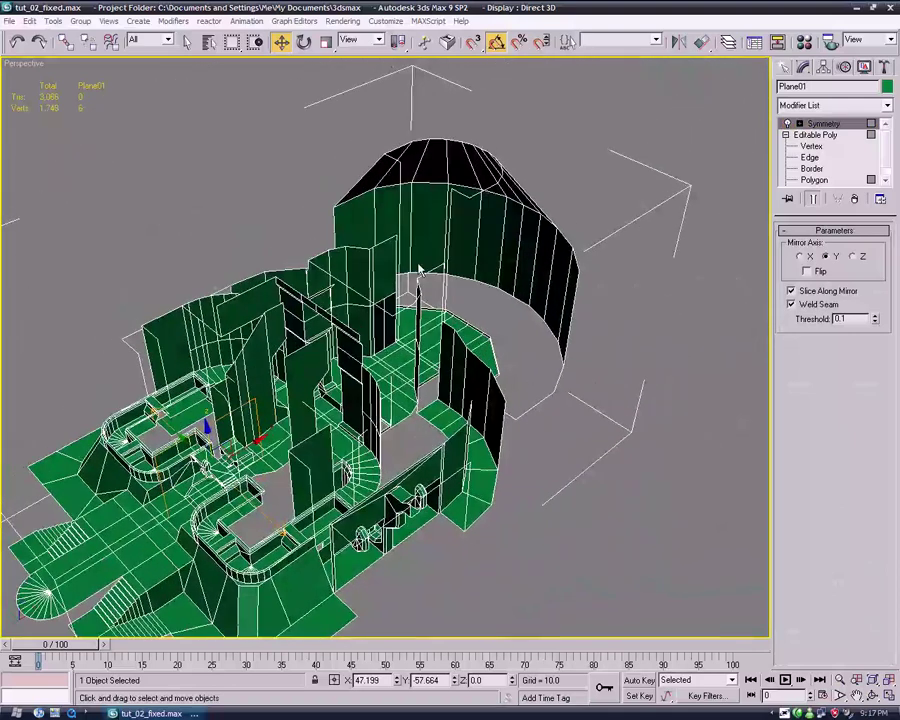
pyautogui.keyDown('alt'); pyautogui.moveTo(458, 402); pyautogui.dragTo(400, 430, button='middle'); pyautogui.keyUp('alt')
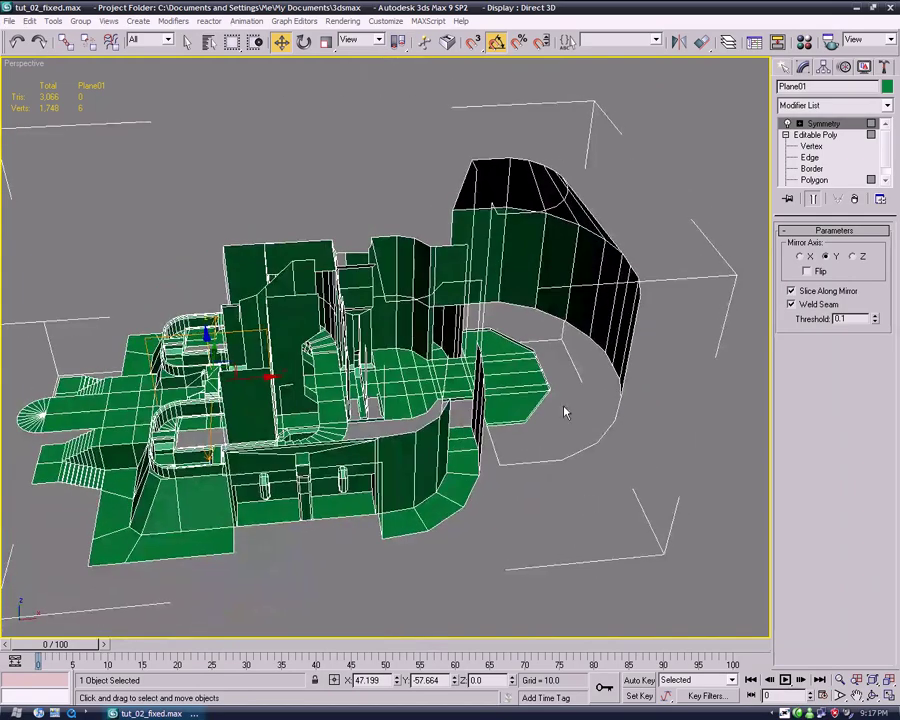
pyautogui.keyDown('alt'); pyautogui.moveTo(589, 265); pyautogui.dragTo(313, 383, button='middle'); pyautogui.keyUp('alt')
pyautogui.scroll(5, 313, 383)
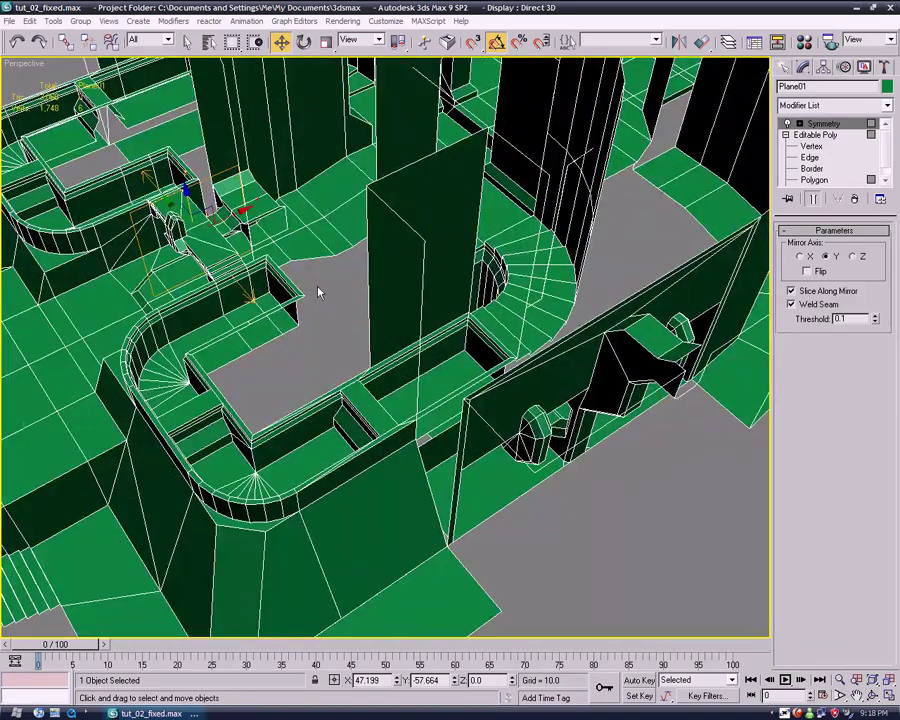
pyautogui.keyDown('alt'); pyautogui.moveTo(321, 291); pyautogui.dragTo(262, 222, button='middle'); pyautogui.keyUp('alt')
pyautogui.scroll(-5, 275, 235)
pyautogui.moveTo(355, 298); pyautogui.dragTo(180, 450, button='middle')
pyautogui.keyDown('alt'); pyautogui.moveTo(649, 385); pyautogui.dragTo(790, 315, button='middle'); pyautogui.keyUp('alt')
pyautogui.keyDown('alt'); pyautogui.moveTo(455, 330); pyautogui.dragTo(397, 506, button='middle'); pyautogui.keyUp('alt')
pyautogui.scroll(8, 399, 504)
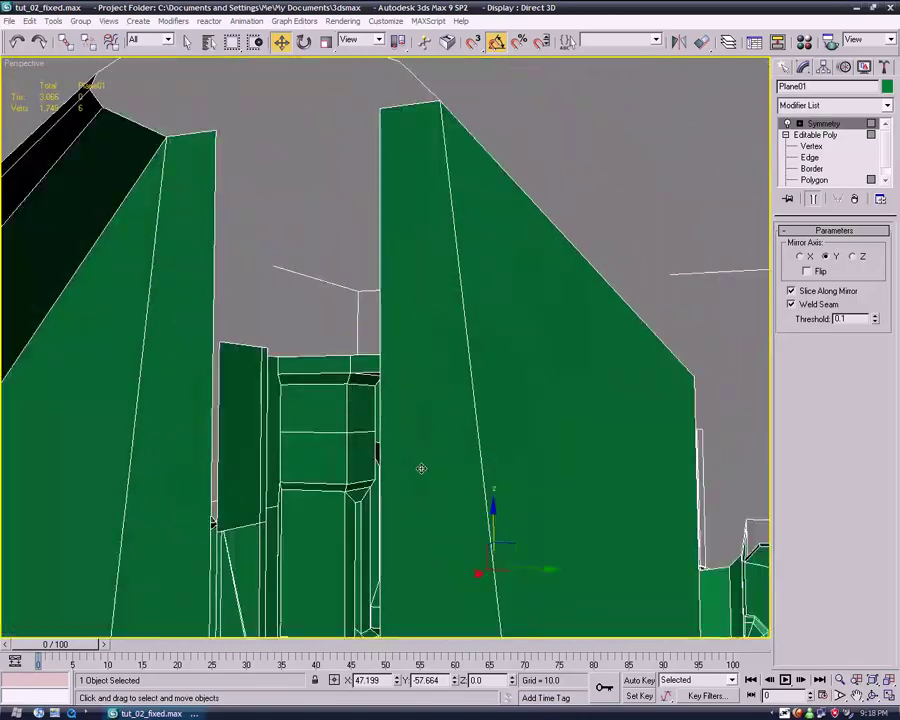
# Cut an edge on the tall rear wall from its upper corner down to its inner vertical edge, near the neighbouring wall's top
pyautogui.click(810, 158)
pyautogui.keyDown('alt'); pyautogui.moveTo(733, 311); pyautogui.dragTo(733, 261, button='middle'); pyautogui.keyUp('alt')
pyautogui.click(814, 180)
pyautogui.scroll(-10, 641, 380)
pyautogui.click(859, 654)
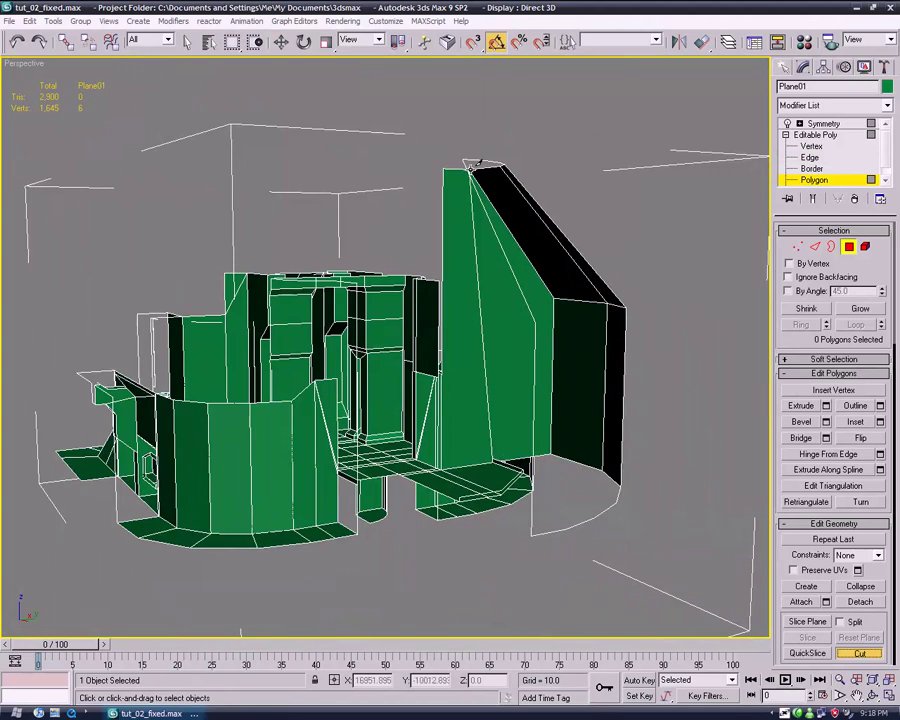
pyautogui.keyDown('alt'); pyautogui.moveTo(470, 186); pyautogui.dragTo(508, 200, button='middle'); pyautogui.keyUp('alt')
pyautogui.click(500, 209)
pyautogui.click(478, 316)
# Set the Z position of the new cut vertex on the tall wall's inner edge to 738.859
pyautogui.click(812, 146)
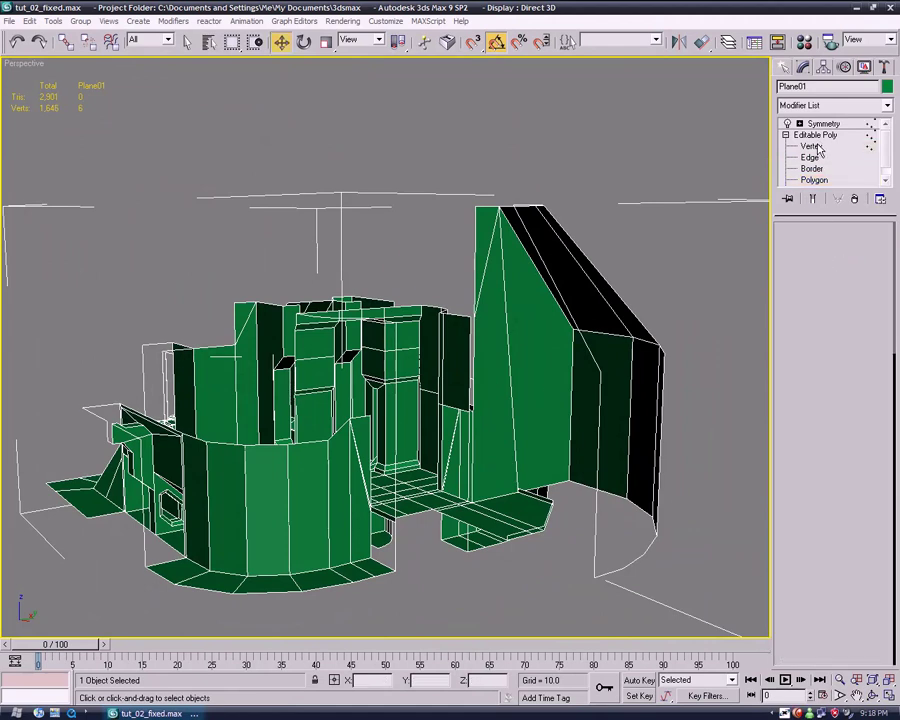
pyautogui.click(478, 316)
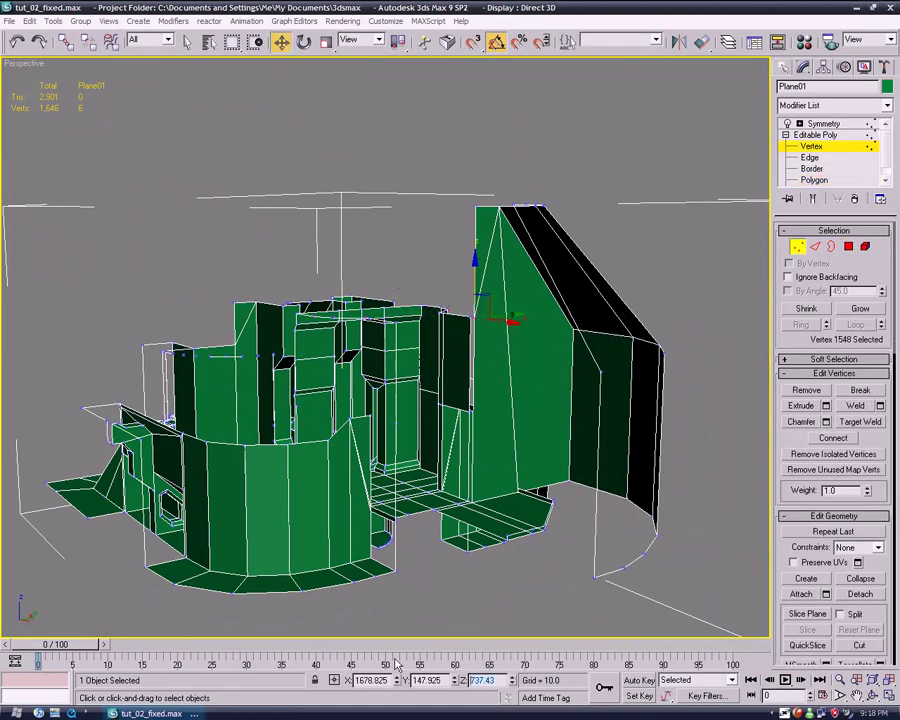
pyautogui.scroll(8, 549, 515)
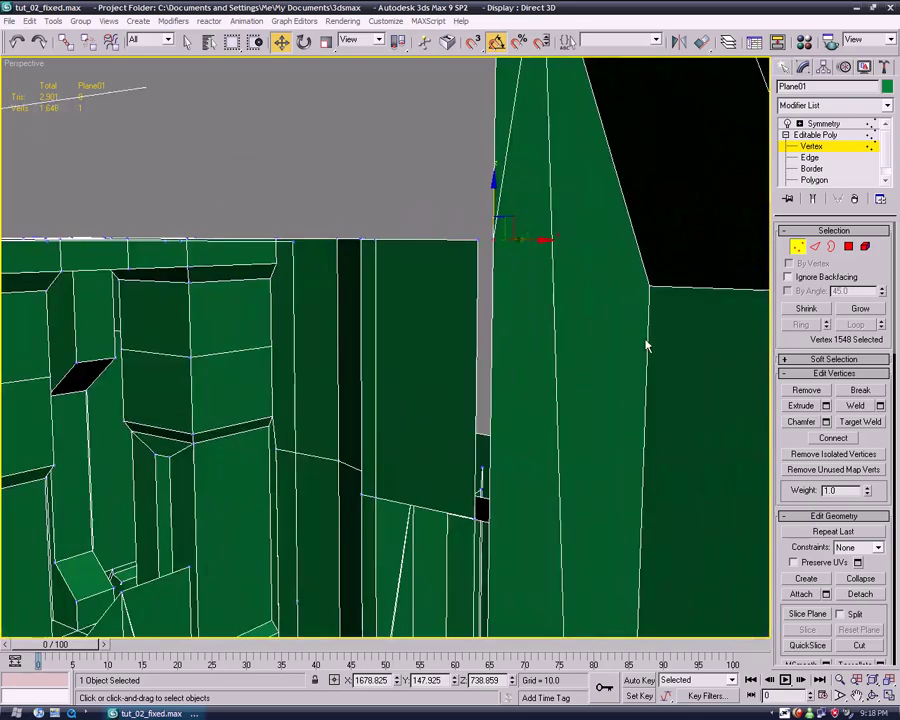
# Create a polygon closing the narrow vertical gap between the raised flat panel and the tall rear wall
pyautogui.moveTo(646, 346); pyautogui.dragTo(613, 189, button='middle')
pyautogui.moveTo(526, 336); pyautogui.dragTo(376, 420, button='middle')
pyautogui.moveTo(552, 434); pyautogui.dragTo(476, 414, button='middle')
pyautogui.press('4')
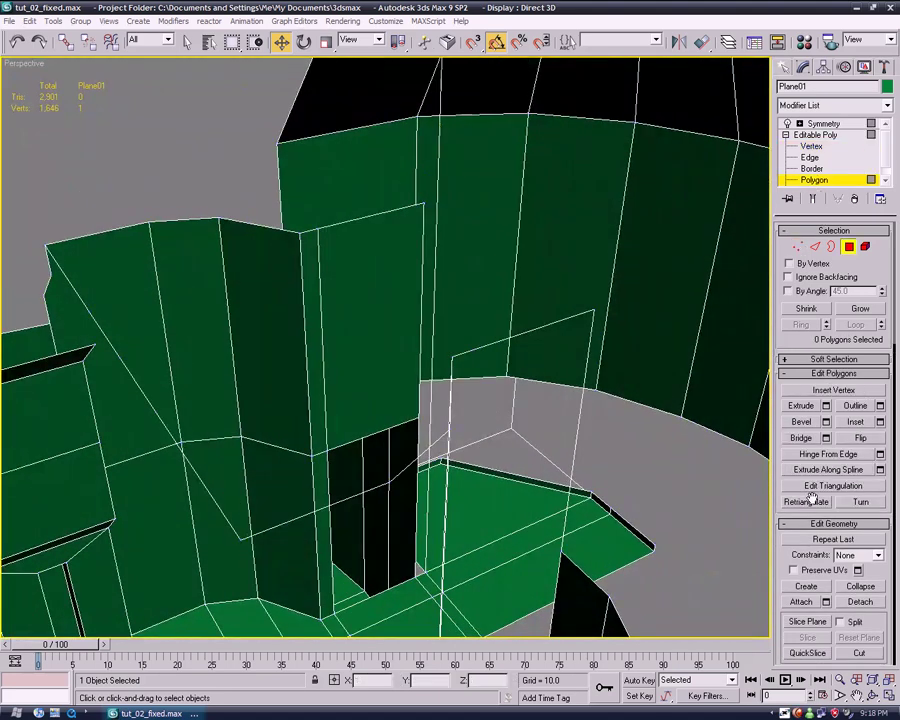
pyautogui.click(810, 586)
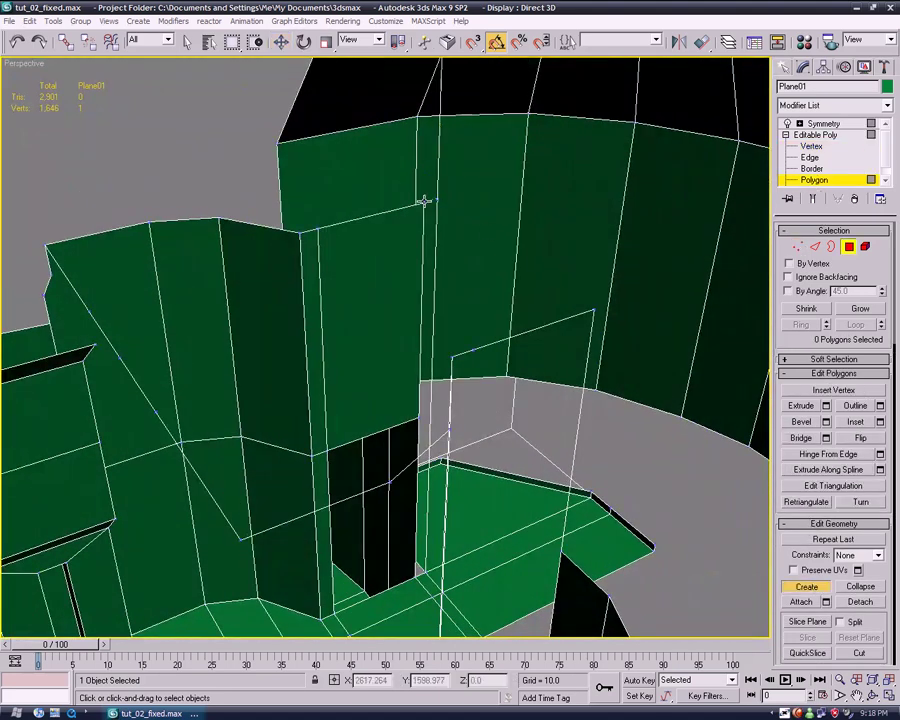
pyautogui.click(420, 570)
pyautogui.doubleClick(437, 199)
pyautogui.moveTo(508, 305); pyautogui.dragTo(350, 340, button='middle')
# Extend the tall wall's inner vertical edge above the cut across the opening as a new face, ending at Y -264.275
pyautogui.scroll(-3, 500, 350)
pyautogui.moveTo(350, 340); pyautogui.dragTo(470, 340, button='middle')
pyautogui.click(812, 157)
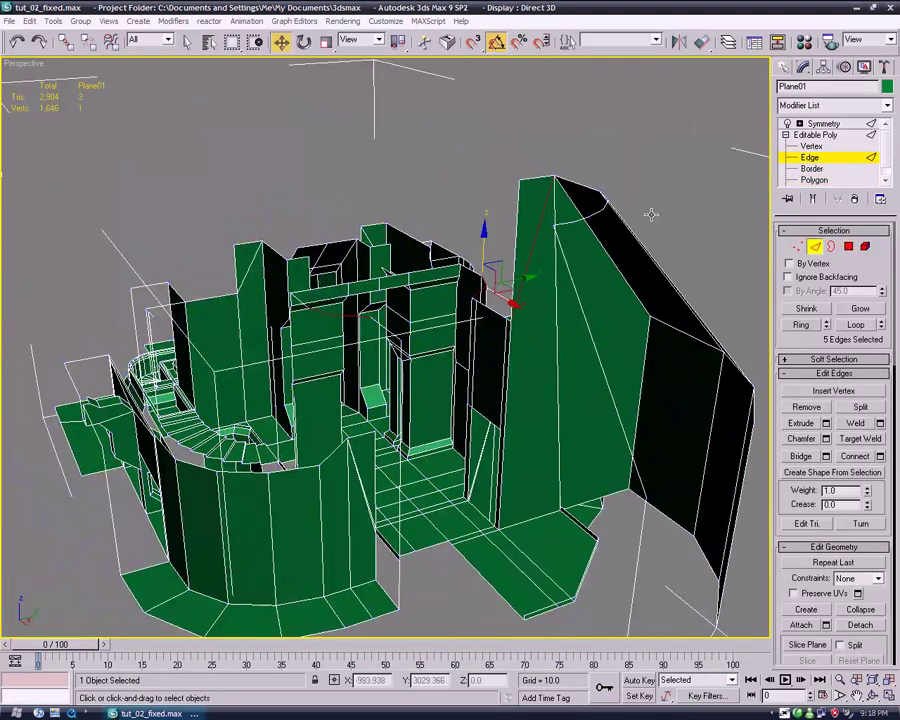
pyautogui.click(514, 245)
pyautogui.keyDown('shift'); pyautogui.moveTo(535, 248); pyautogui.dragTo(384, 266); pyautogui.keyUp('shift')
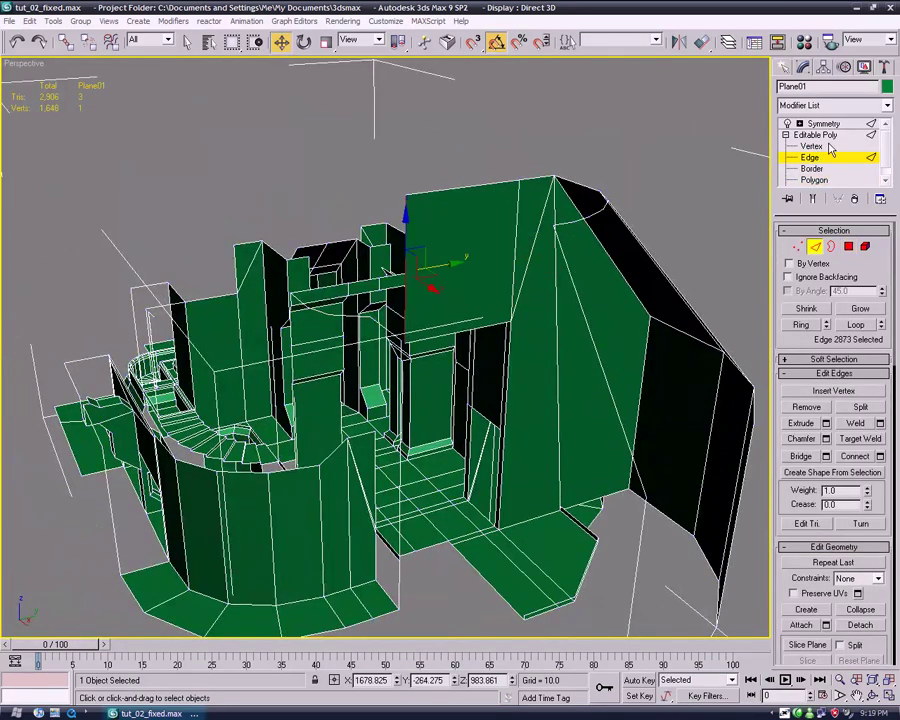
# Show the mirrored result and convert the whole object to an Editable Poly, collapsing the Symmetry modifier
pyautogui.click(836, 125)
pyautogui.keyDown('alt'); pyautogui.moveTo(578, 298); pyautogui.dragTo(562, 260, button='middle'); pyautogui.keyUp('alt')
pyautogui.keyDown('alt'); pyautogui.moveTo(592, 343); pyautogui.dragTo(527, 375, button='middle'); pyautogui.keyUp('alt')
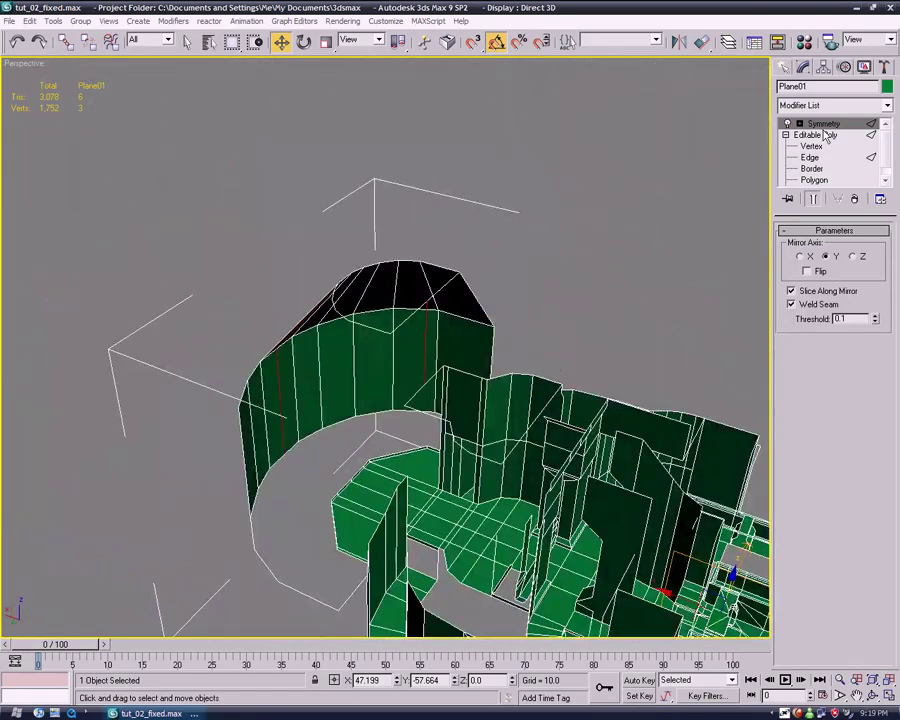
pyautogui.rightClick(804, 155)
pyautogui.rightClick(594, 408)
pyautogui.moveTo(660, 531)
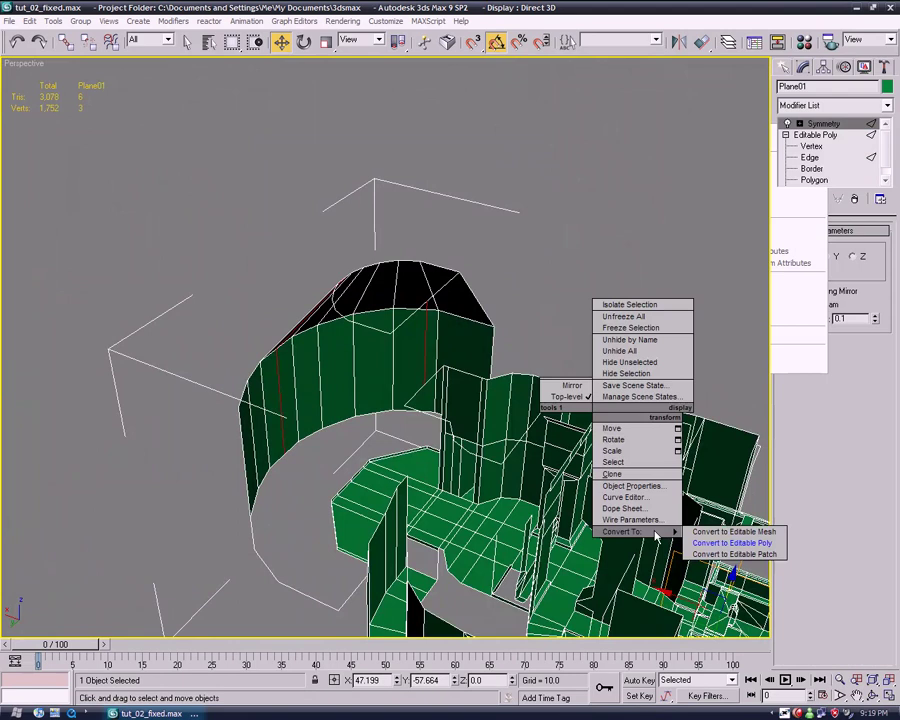
pyautogui.click(730, 543)
# Add a new Symmetry modifier to the building and set its mirror axis to Y
pyautogui.keyDown('alt'); pyautogui.moveTo(640, 420); pyautogui.dragTo(567, 265, button='middle'); pyautogui.keyUp('alt')
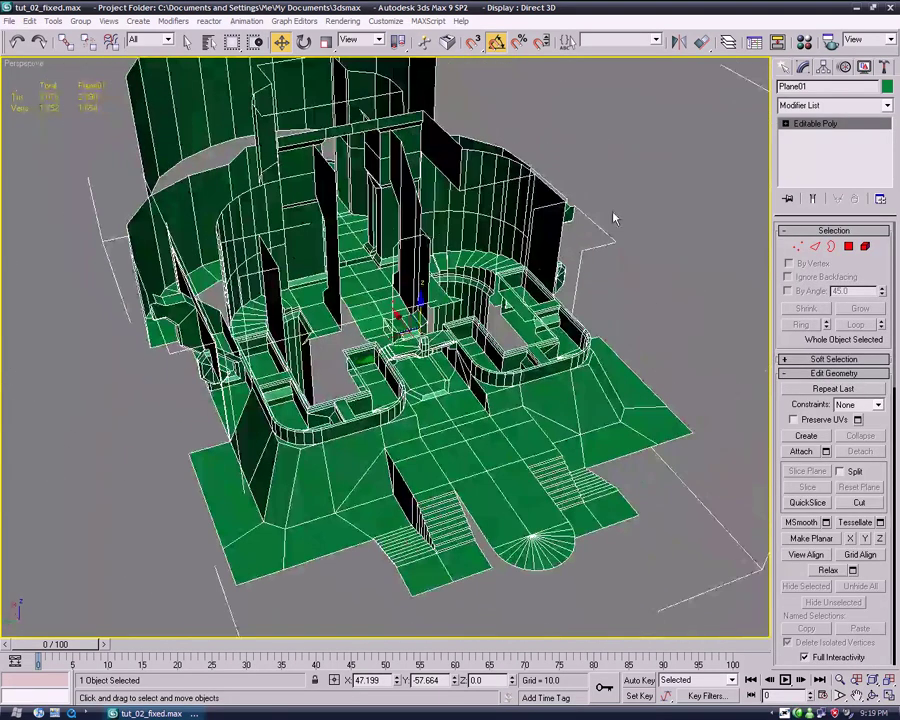
pyautogui.click(885, 105)
pyautogui.scroll(-7, 865, 440)
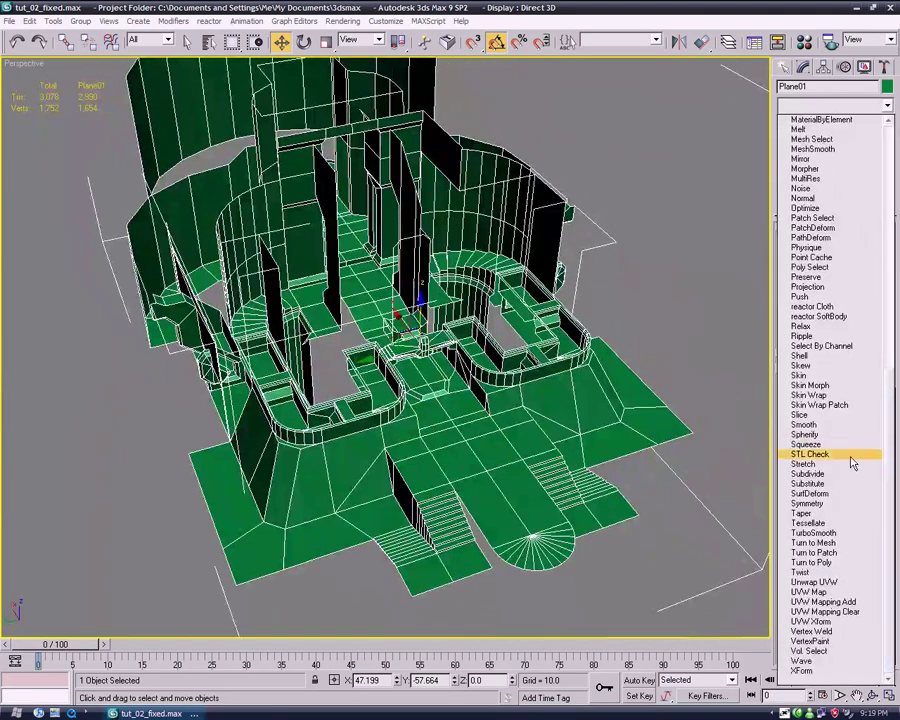
pyautogui.click(806, 503)
pyautogui.keyDown('alt'); pyautogui.moveTo(567, 283); pyautogui.dragTo(570, 348, button='middle'); pyautogui.keyUp('alt')
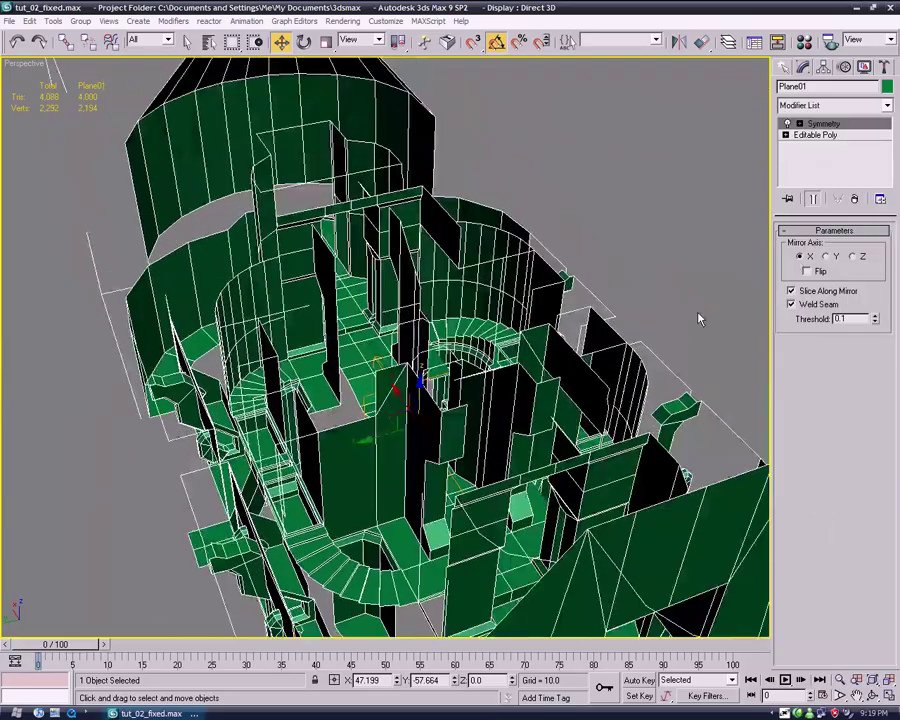
pyautogui.click(826, 257)
# Create a ground polygon at the foot of the decorated side wall, bridging the gap between the two ground strips
pyautogui.moveTo(609, 311); pyautogui.dragTo(424, 240, button='middle')
pyautogui.scroll(6, 476, 235)
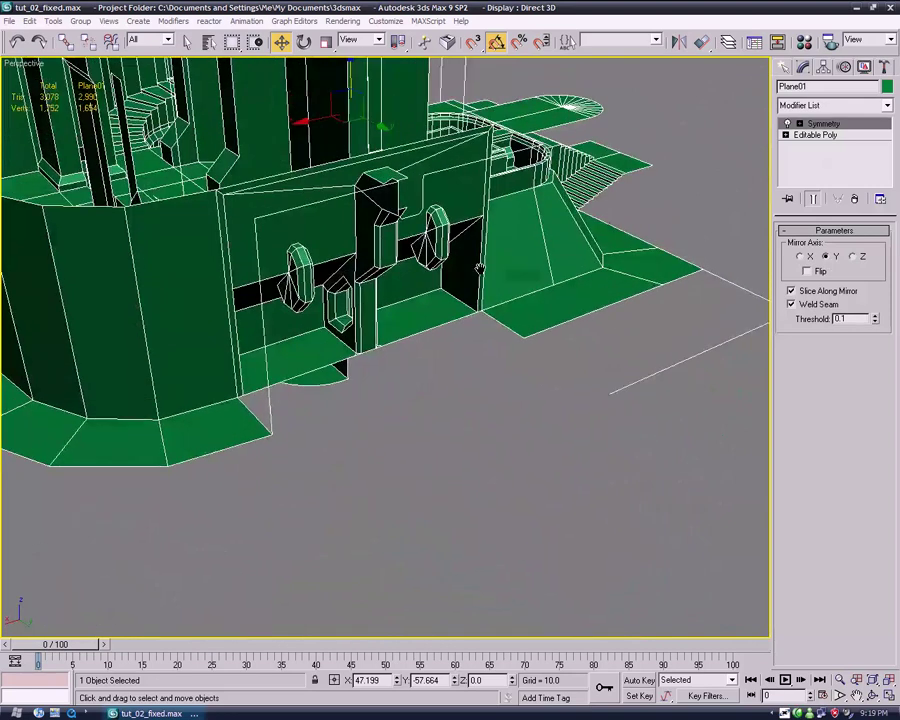
pyautogui.keyDown('alt'); pyautogui.moveTo(637, 225); pyautogui.dragTo(323, 453, button='middle'); pyautogui.keyUp('alt')
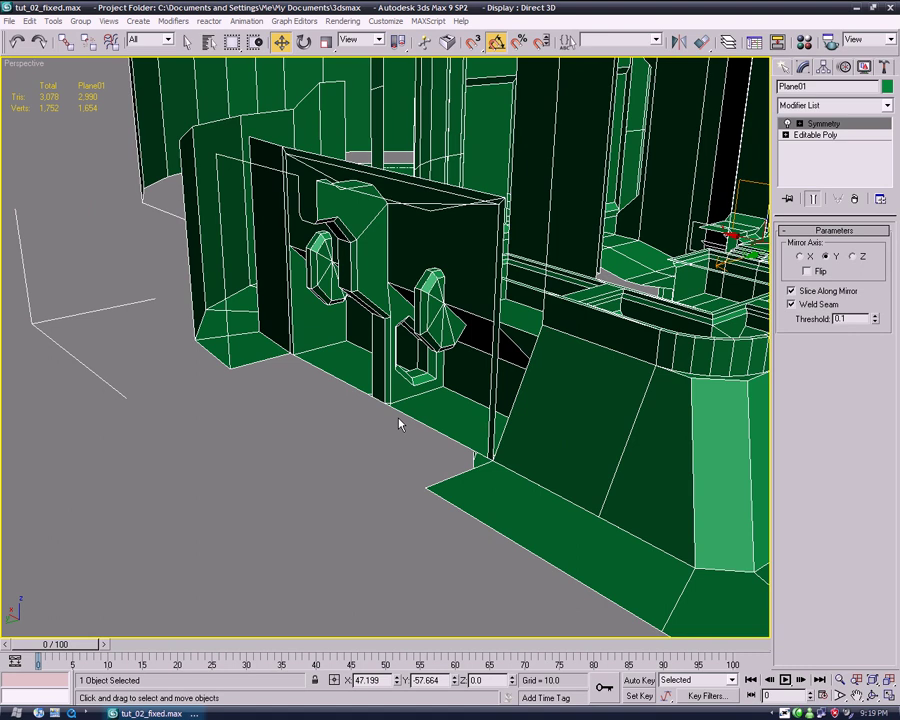
pyautogui.moveTo(398, 422); pyautogui.dragTo(376, 408, button='middle')
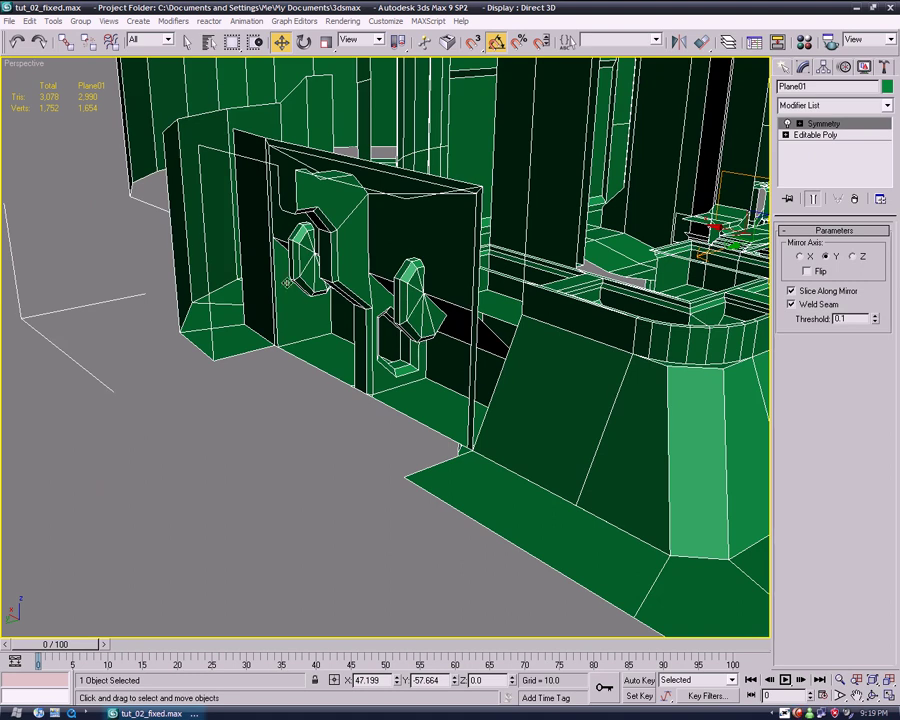
pyautogui.scroll(3, 410, 445)
pyautogui.moveTo(404, 455); pyautogui.dragTo(398, 374, button='middle')
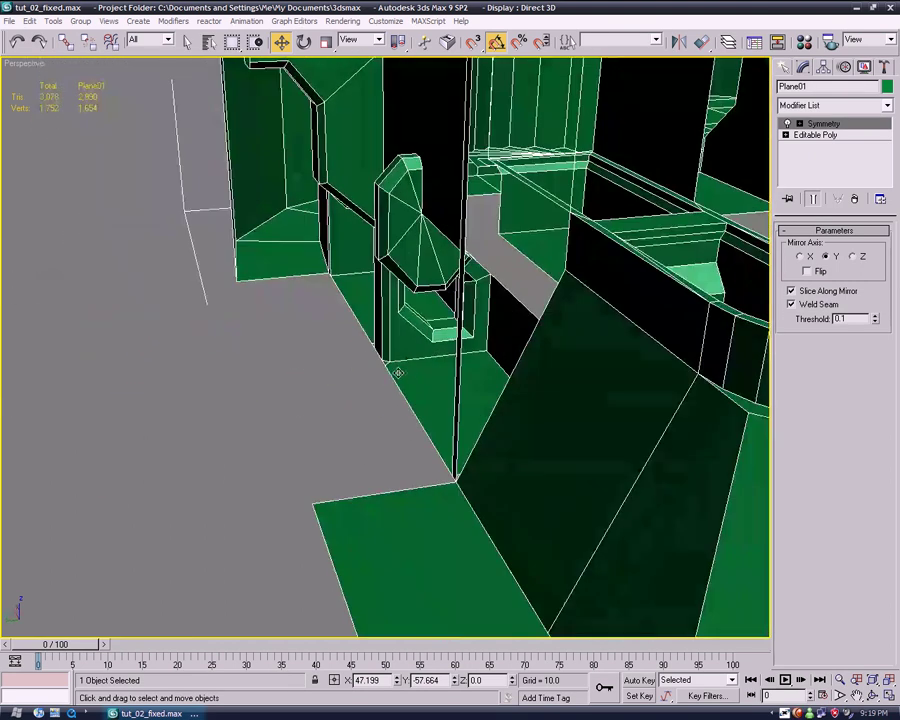
pyautogui.click(787, 135)
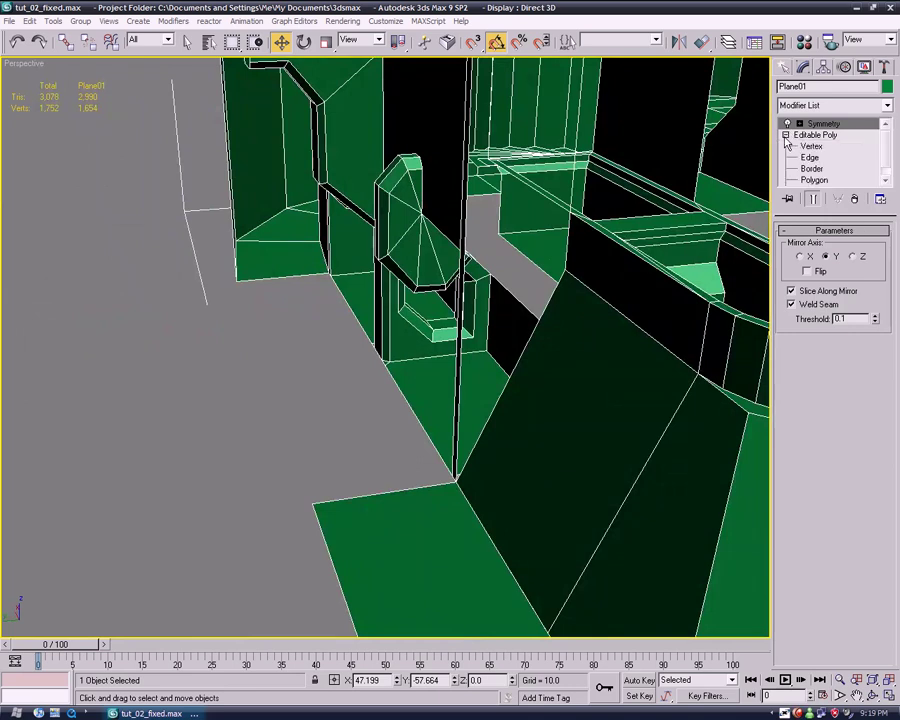
pyautogui.scroll(-1, 880, 147)
pyautogui.click(832, 168)
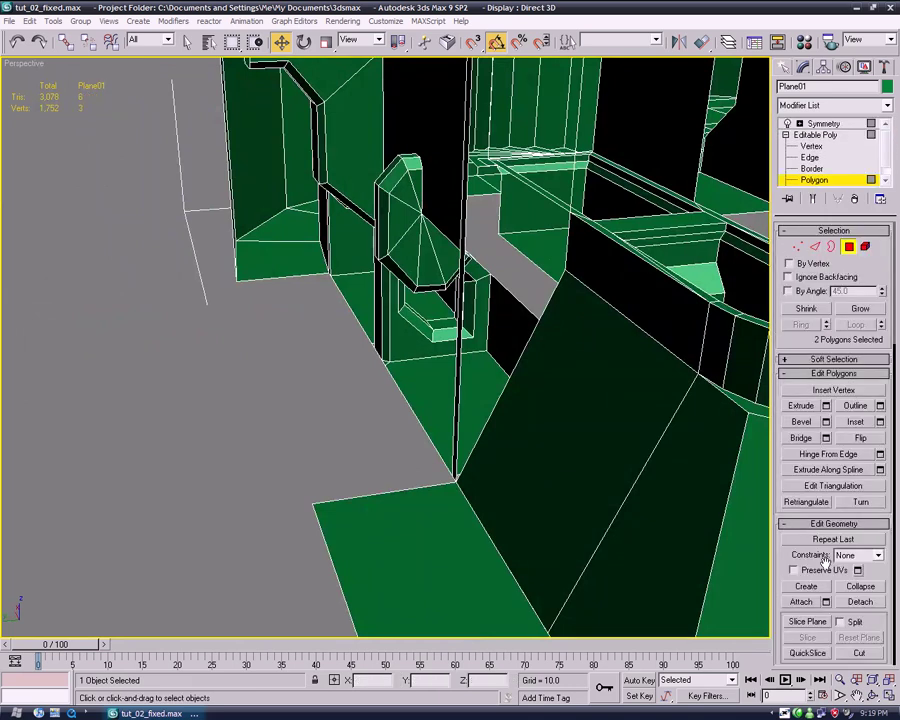
pyautogui.click(810, 587)
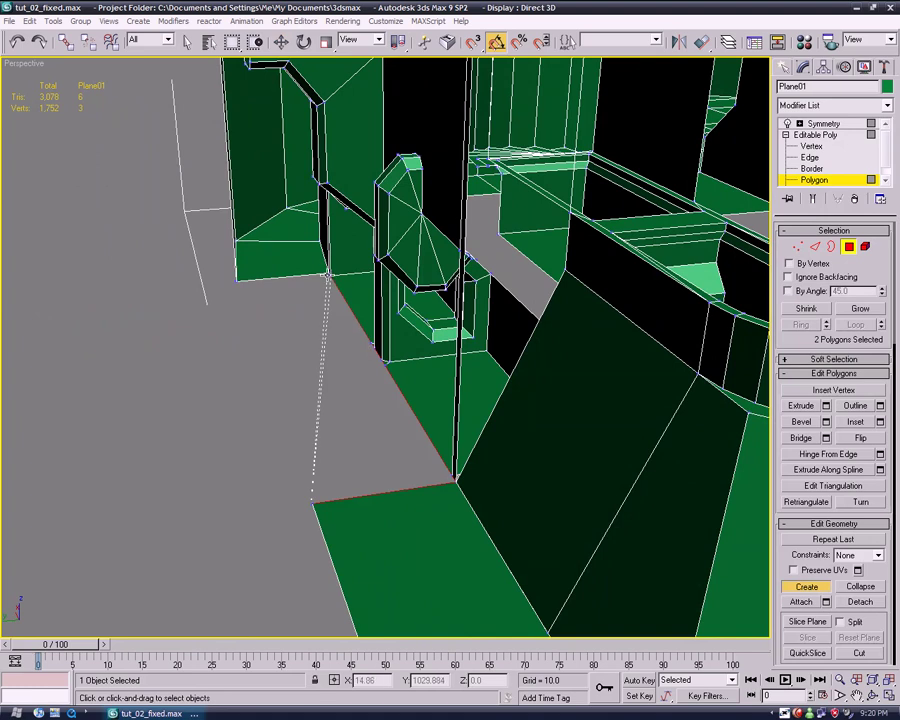
pyautogui.doubleClick(235, 281)
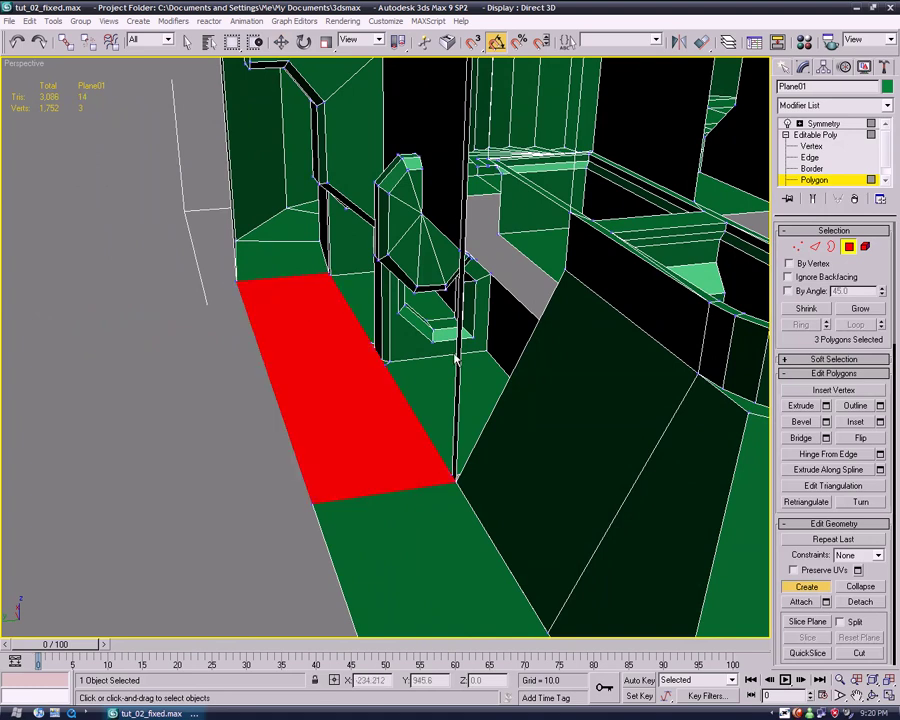
pyautogui.click(812, 584)
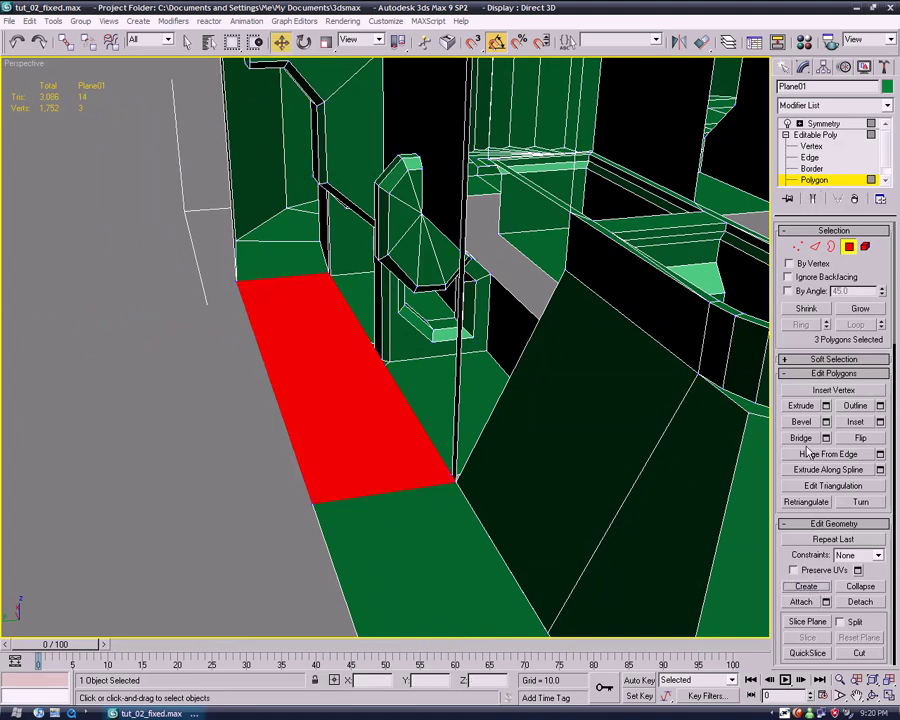
# Target-weld the ground vertices on either side of the central post's foot to the decorated wall's outer base corners
pyautogui.click(818, 147)
pyautogui.click(862, 423)
pyautogui.keyDown('alt'); pyautogui.moveTo(420, 405); pyautogui.dragTo(521, 410, button='middle'); pyautogui.keyUp('alt')
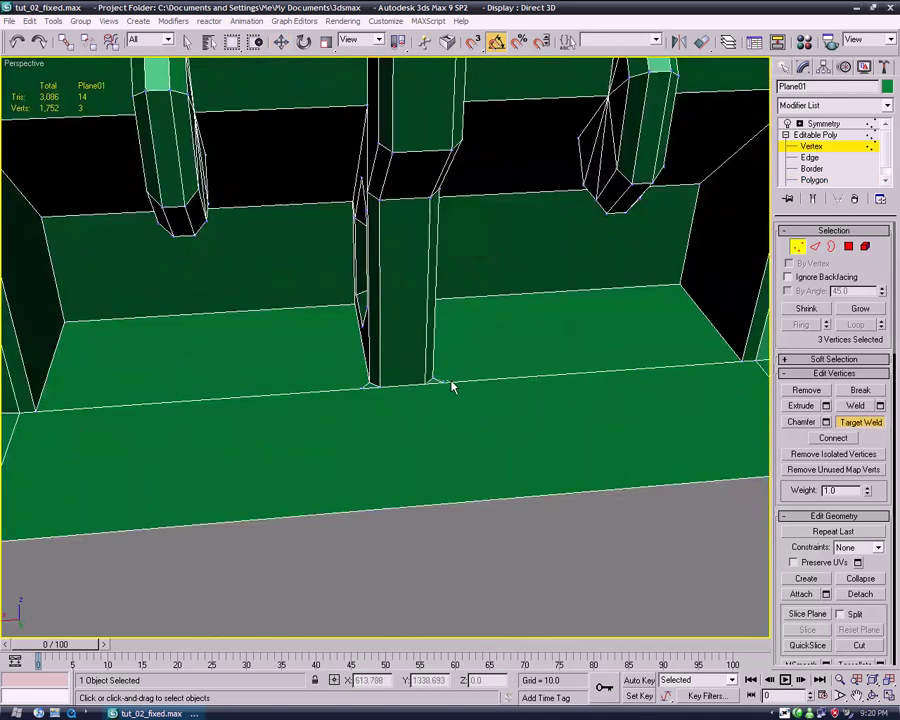
pyautogui.click(738, 365)
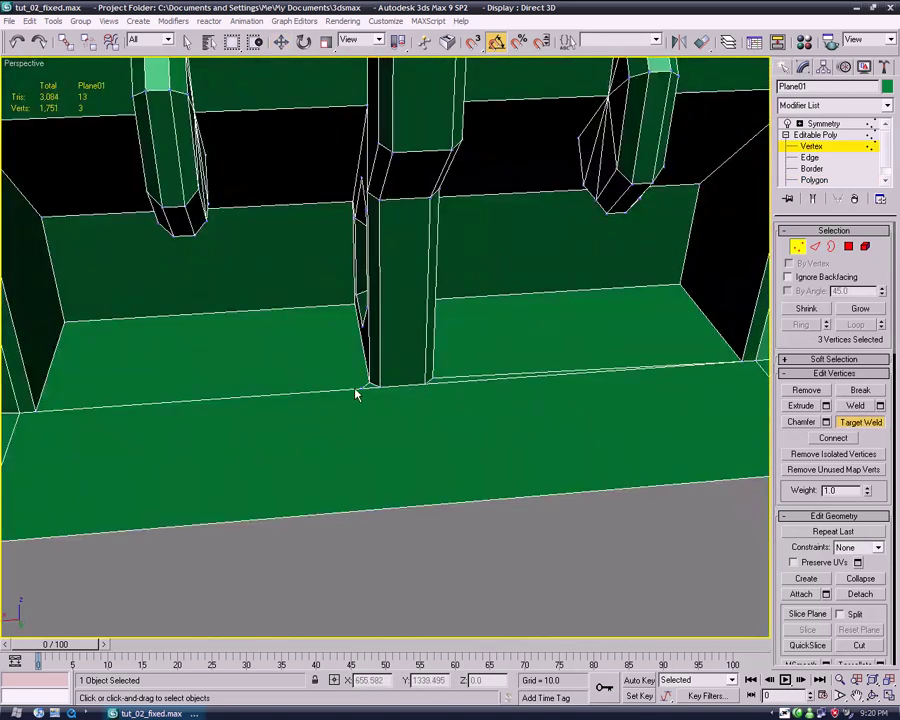
pyautogui.click(37, 411)
pyautogui.moveTo(297, 442); pyautogui.dragTo(237, 404, button='middle')
pyautogui.scroll(-5, 237, 404)
pyautogui.click(872, 430)
pyautogui.click(459, 471)
# Create a polygon across the open outer side of the decorated side wall, joining the wall's corners
pyautogui.moveTo(418, 459); pyautogui.dragTo(585, 410, button='middle')
pyautogui.scroll(5, 486, 469)
pyautogui.scroll(-5, 404, 506)
pyautogui.click(826, 181)
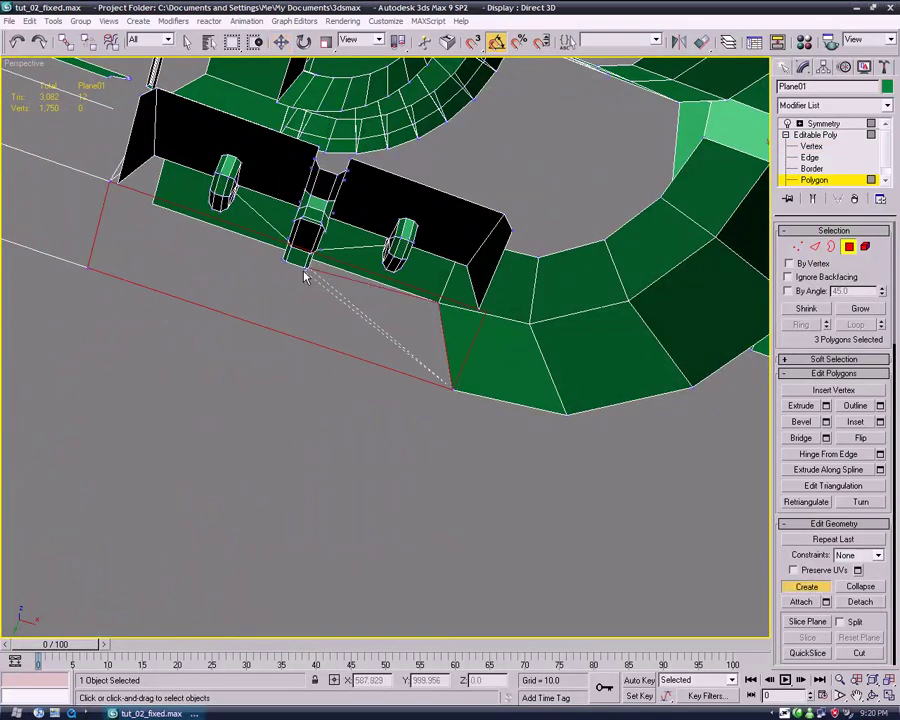
pyautogui.click(89, 268)
# Fill the narrow triangular gap between the new side polygon and the central post's top with another polygon
pyautogui.moveTo(384, 342); pyautogui.dragTo(460, 406, button='middle')
pyautogui.scroll(3, 460, 406)
pyautogui.scroll(-1, 536, 405)
pyautogui.moveTo(536, 405); pyautogui.dragTo(385, 350, button='middle')
pyautogui.moveTo(575, 328); pyautogui.dragTo(500, 332, button='middle')
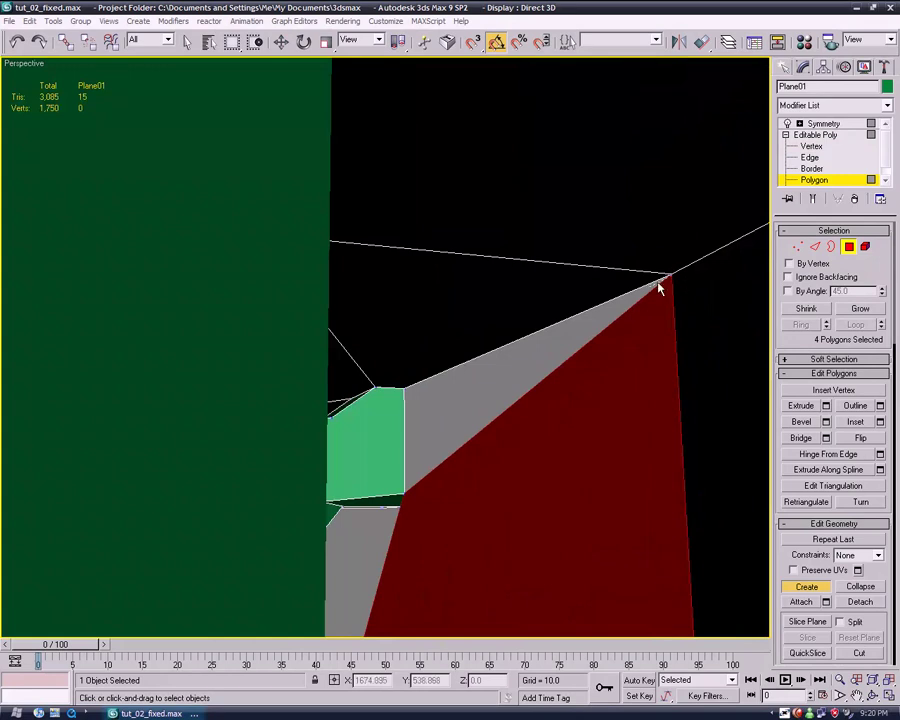
pyautogui.click(406, 390)
pyautogui.doubleClick(405, 490)
pyautogui.keyDown('alt'); pyautogui.moveTo(405, 495); pyautogui.dragTo(400, 337, button='middle'); pyautogui.keyUp('alt')
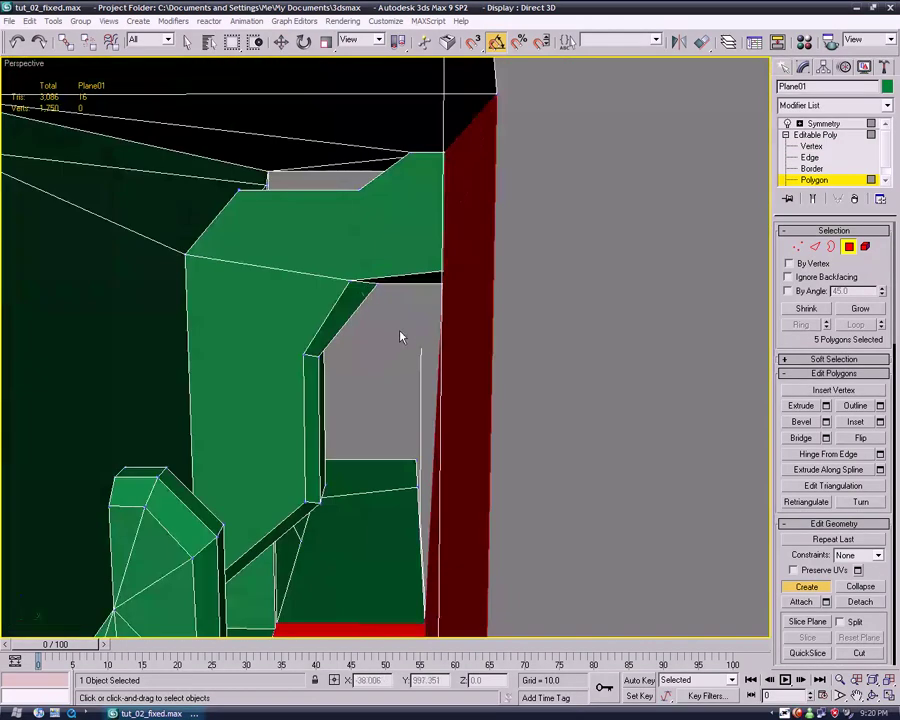
# Create one more polygon closing the remaining opening on the outer side of the decorated wall, up to its far corner
pyautogui.keyDown('alt'); pyautogui.moveTo(459, 384); pyautogui.dragTo(522, 435, button='middle'); pyautogui.keyUp('alt')
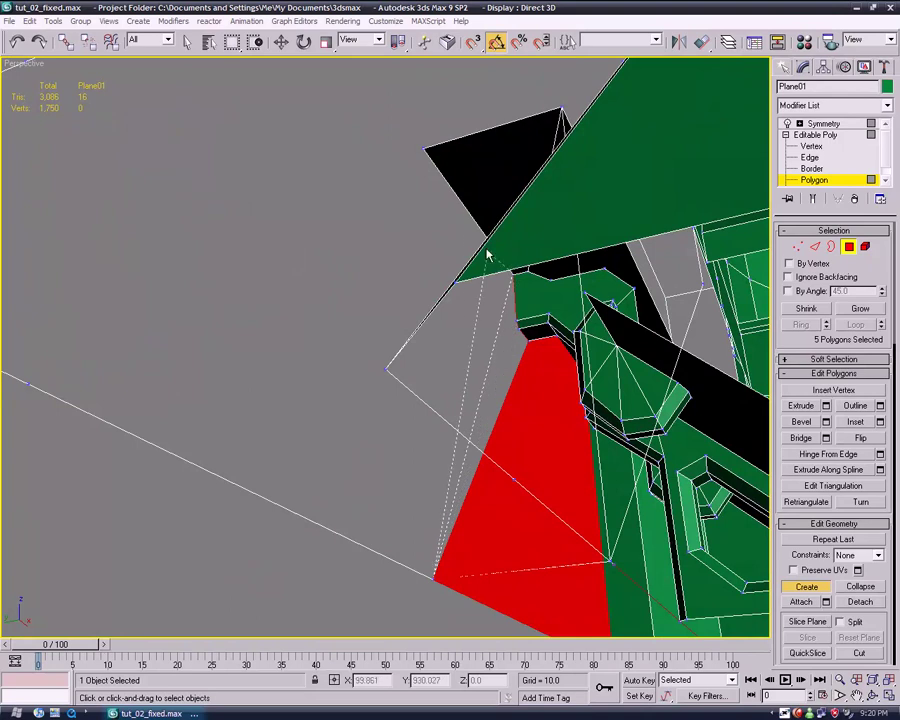
pyautogui.click(422, 147)
pyautogui.keyDown('alt'); pyautogui.moveTo(523, 316); pyautogui.dragTo(492, 355, button='middle'); pyautogui.keyUp('alt')
pyautogui.click(808, 587)
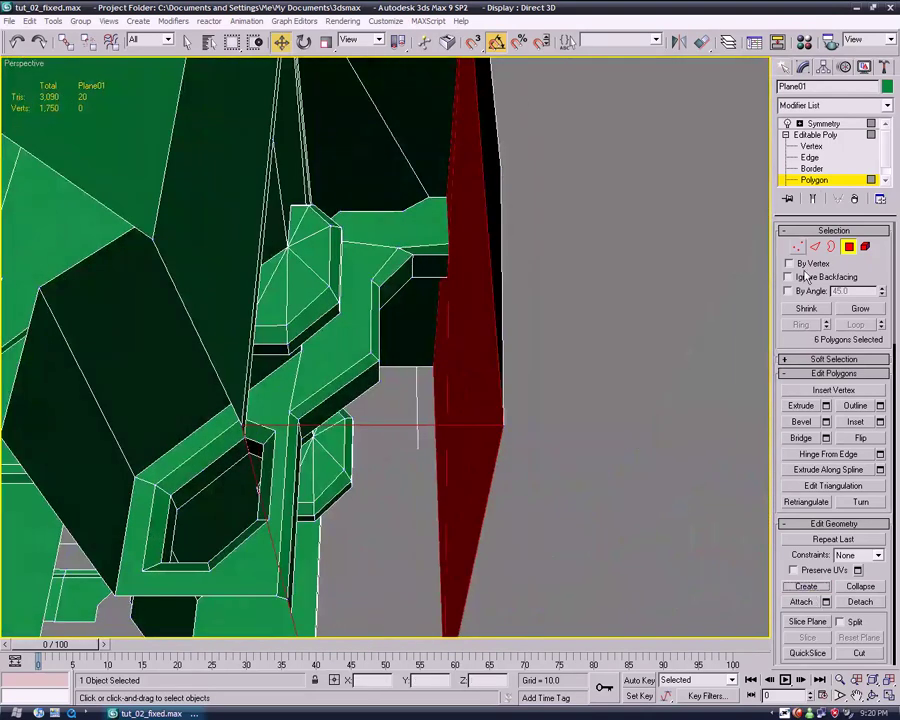
# Align the vertex at the central post's upper bend to the neighbouring vertex at Y 976.323 and Z 134.654
pyautogui.click(811, 146)
pyautogui.keyDown('alt'); pyautogui.moveTo(690, 320); pyautogui.dragTo(666, 329, button='middle'); pyautogui.keyUp('alt')
pyautogui.click(447, 263)
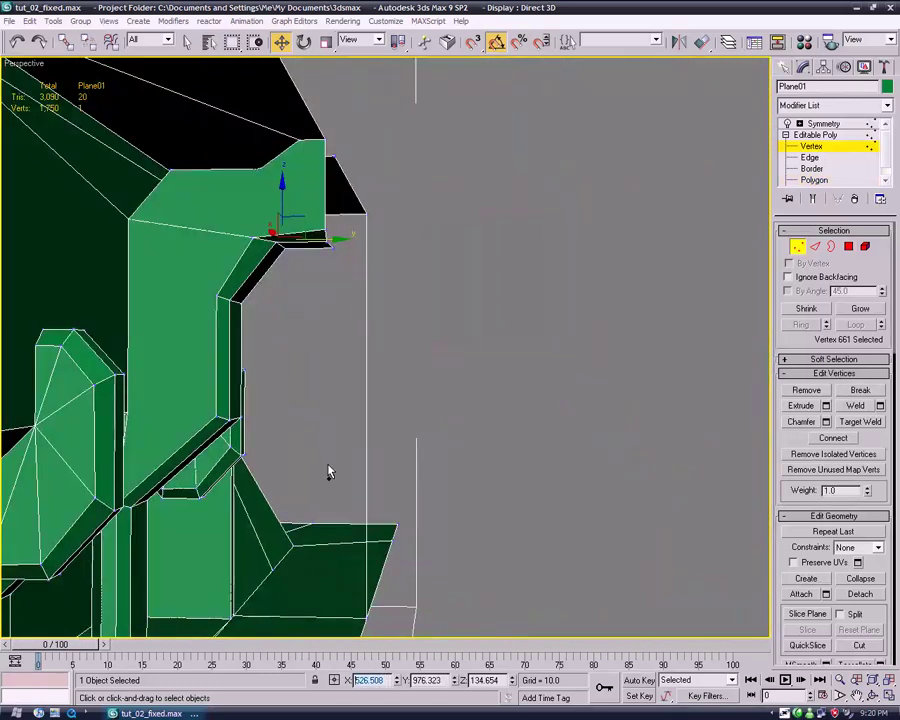
pyautogui.click(252, 236)
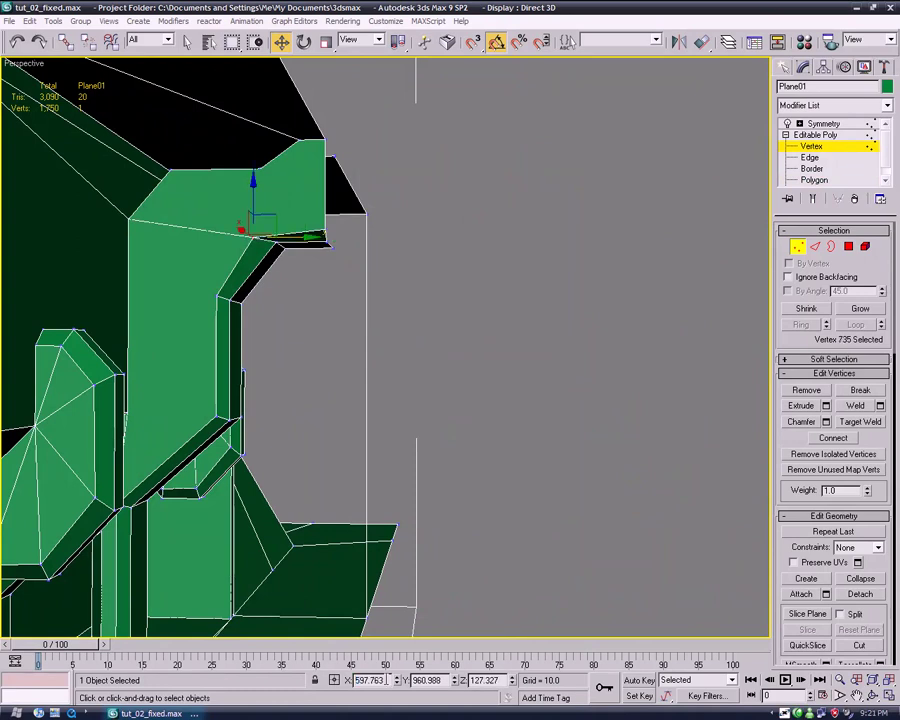
pyautogui.keyDown('alt'); pyautogui.moveTo(352, 474); pyautogui.dragTo(372, 500, button='middle'); pyautogui.keyUp('alt')
pyautogui.hotkey('ctrl', 'z')
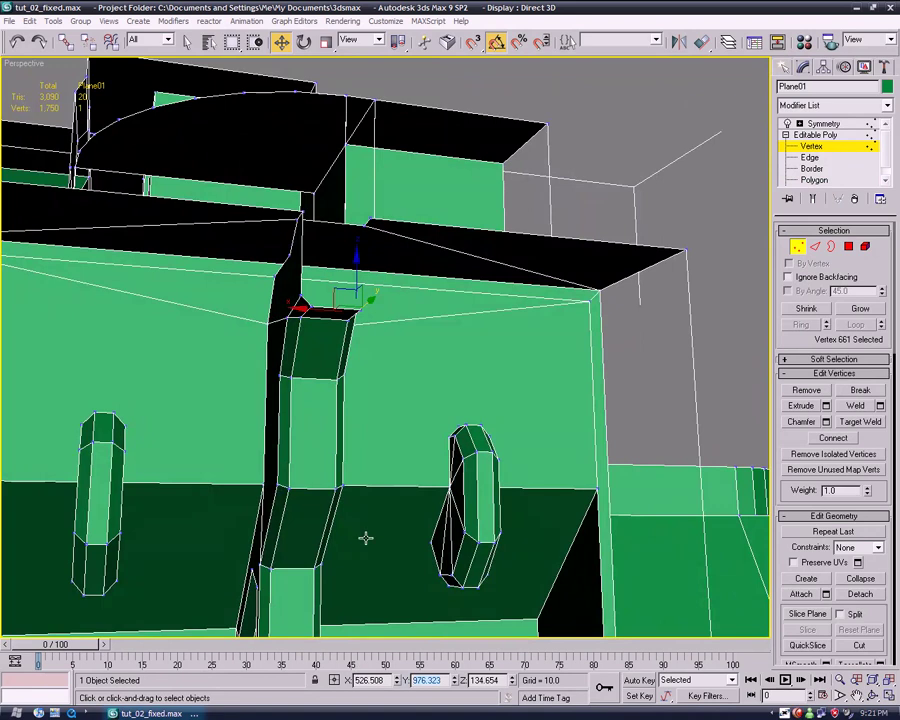
pyautogui.press('BackSpace')
pyautogui.hotkey('ctrl', 'z')
pyautogui.keyDown('alt'); pyautogui.moveTo(362, 453); pyautogui.dragTo(415, 555, button='middle'); pyautogui.keyUp('alt')
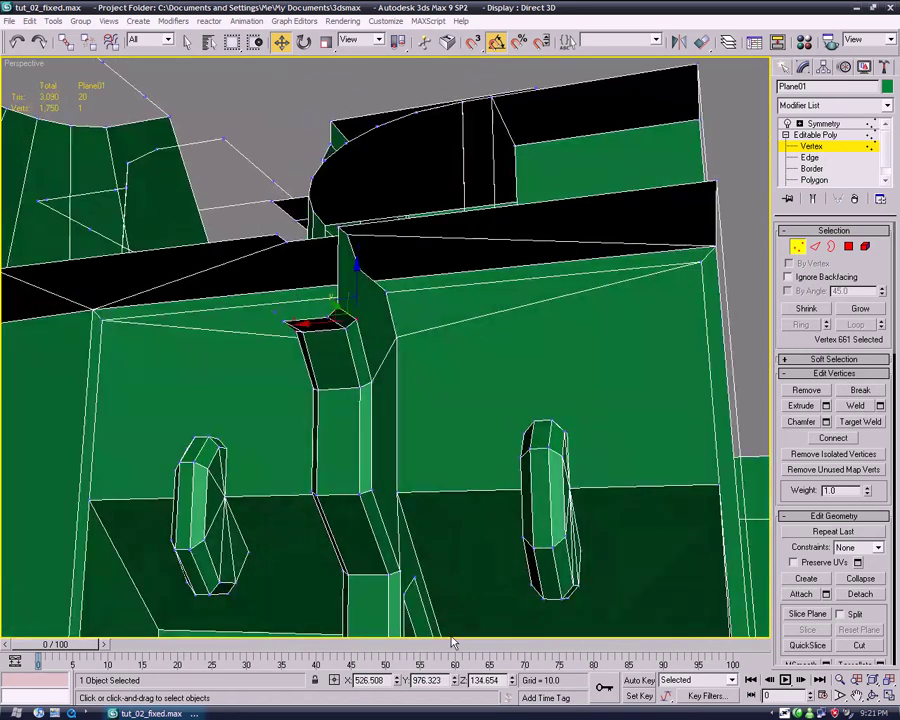
pyautogui.keyDown('alt'); pyautogui.moveTo(330, 520); pyautogui.dragTo(396, 480, button='middle'); pyautogui.keyUp('alt')
pyautogui.click(308, 307)
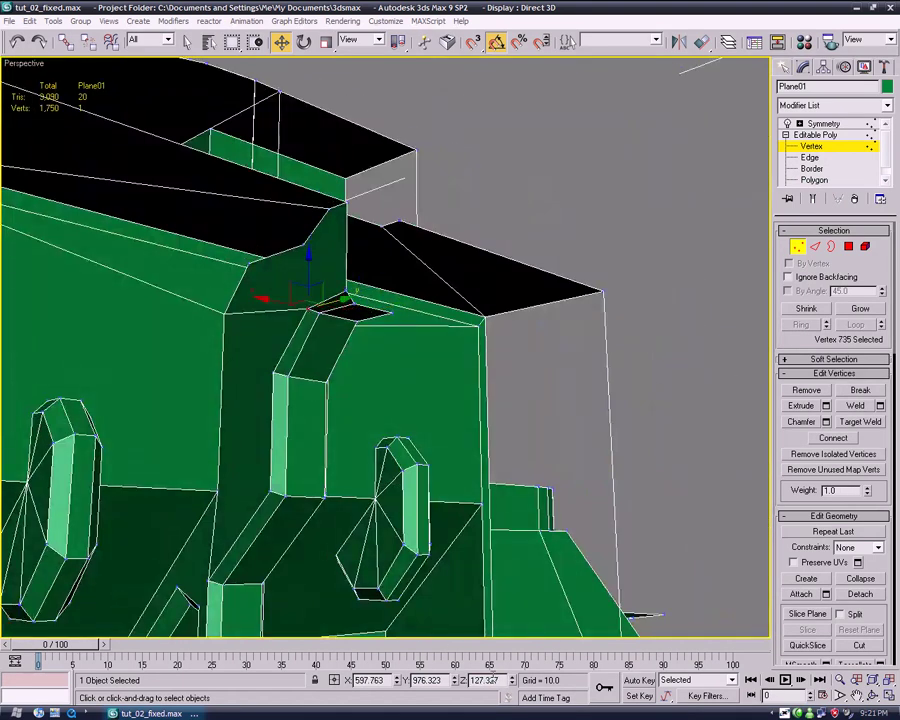
pyautogui.keyDown('alt'); pyautogui.moveTo(393, 516); pyautogui.dragTo(484, 446, button='middle'); pyautogui.keyUp('alt')
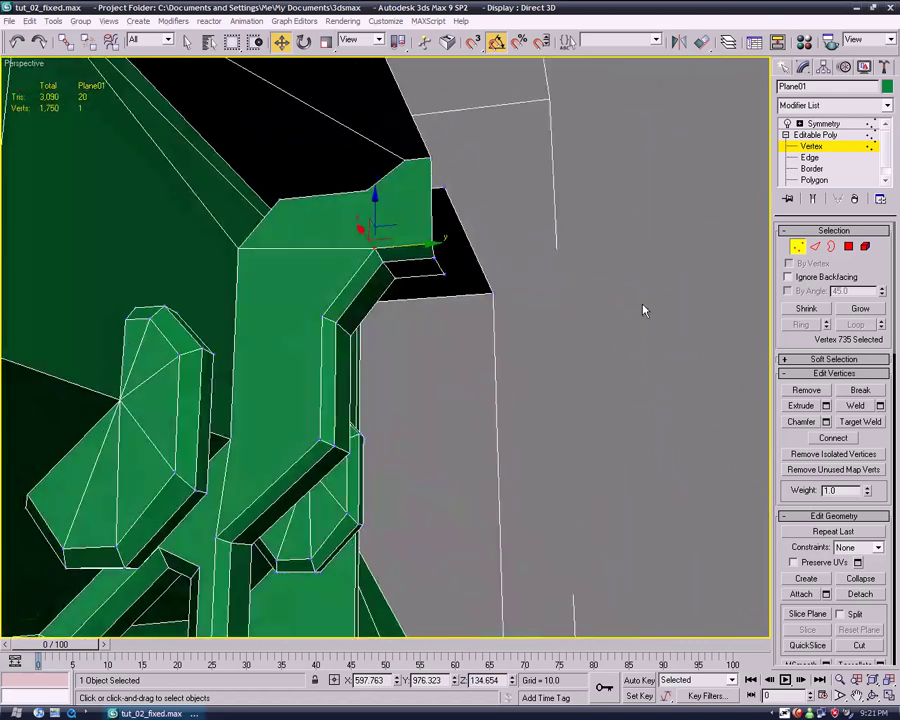
# Deselect the building and examine its full mirrored shape, including the front walkway and stairs
pyautogui.click(831, 137)
pyautogui.click(697, 247)
pyautogui.keyDown('alt'); pyautogui.moveTo(690, 300); pyautogui.dragTo(565, 410, button='middle'); pyautogui.keyUp('alt')
pyautogui.scroll(-8, 612, 411)
pyautogui.keyDown('alt'); pyautogui.moveTo(305, 410); pyautogui.dragTo(202, 425, button='middle'); pyautogui.keyUp('alt')
pyautogui.scroll(5, 360, 404)
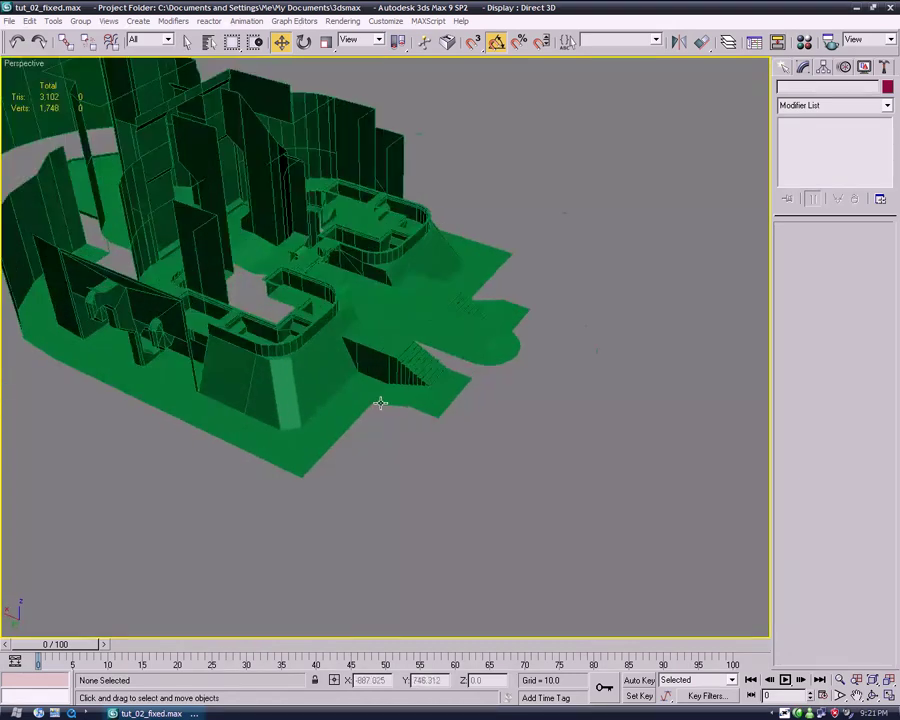
pyautogui.moveTo(341, 488); pyautogui.dragTo(390, 438, button='middle')
# Move the two outer end edges of the lower stair landing to X -993.856, in line with the walkway's end
pyautogui.click(388, 308)
pyautogui.click(838, 158)
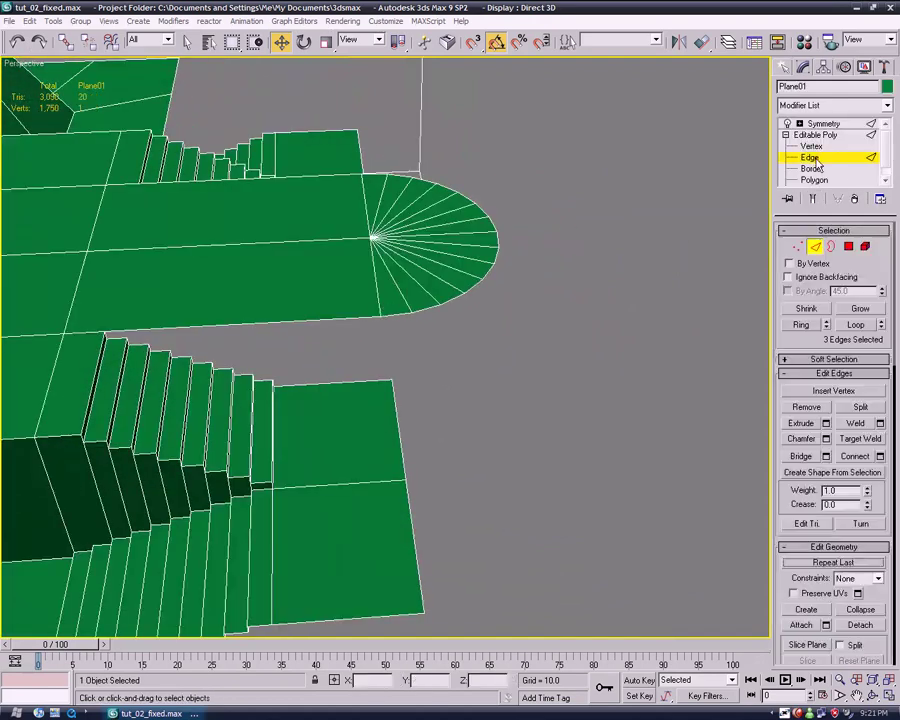
pyautogui.click(373, 292)
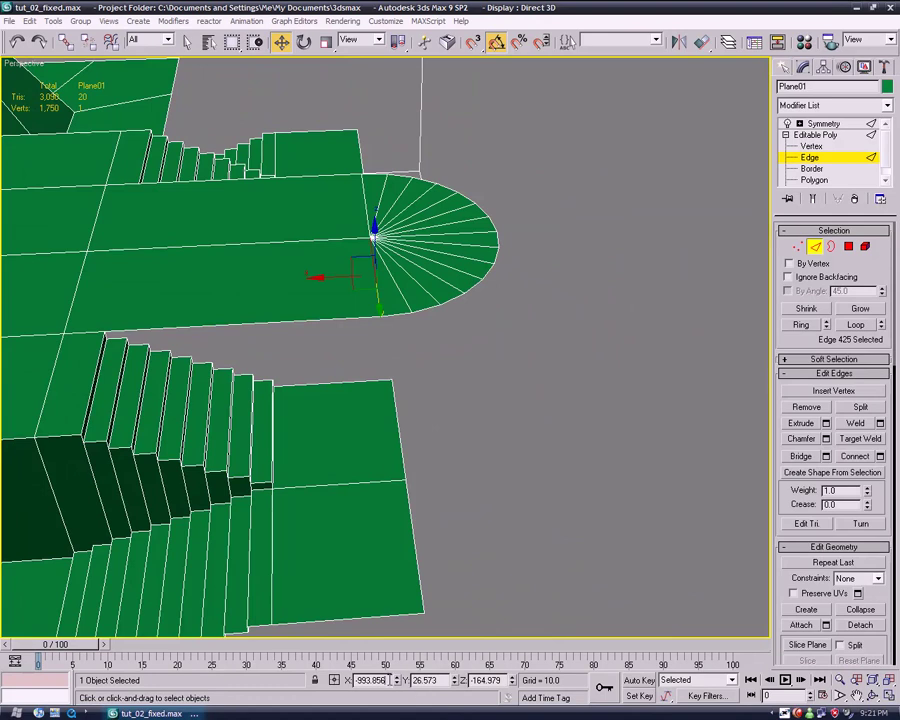
pyautogui.click(399, 440)
pyautogui.keyDown('ctrl'); pyautogui.click(413, 525); pyautogui.keyUp('ctrl')
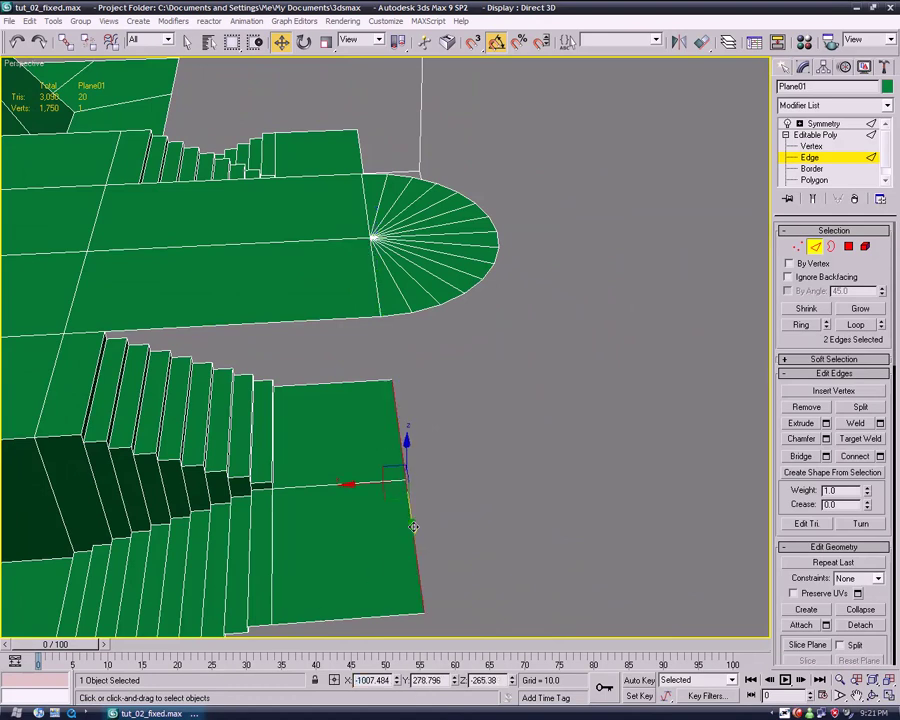
pyautogui.write('-993.856')
pyautogui.press('Return')
# Create a polygon following the stair profile to close the vertical gap between the raised walkway and the lower landing
pyautogui.moveTo(470, 525); pyautogui.dragTo(524, 516, button='middle')
pyautogui.click(804, 181)
pyautogui.click(807, 587)
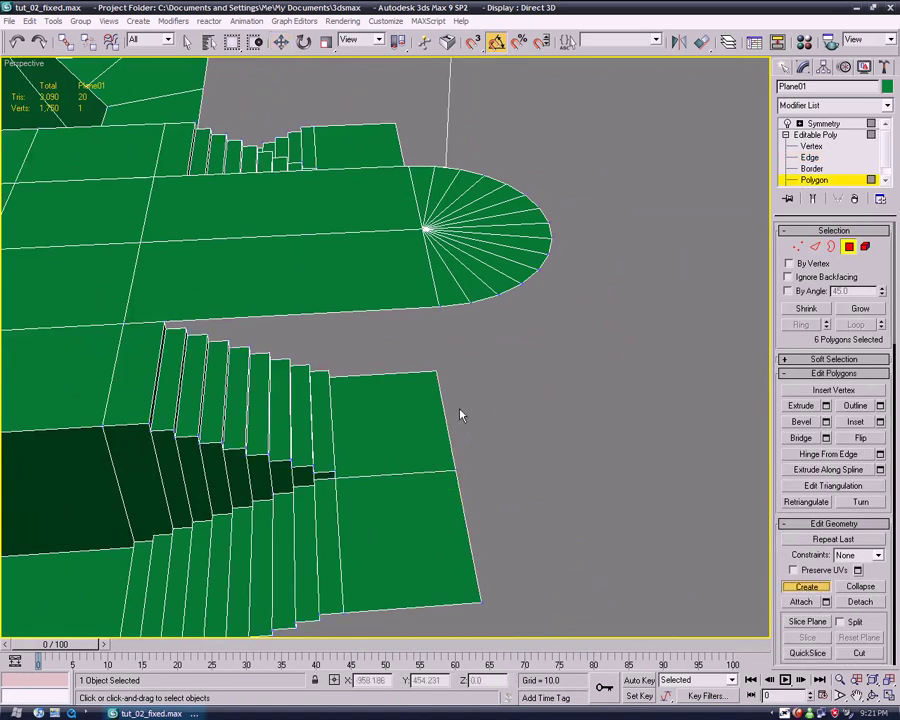
pyautogui.click(166, 321)
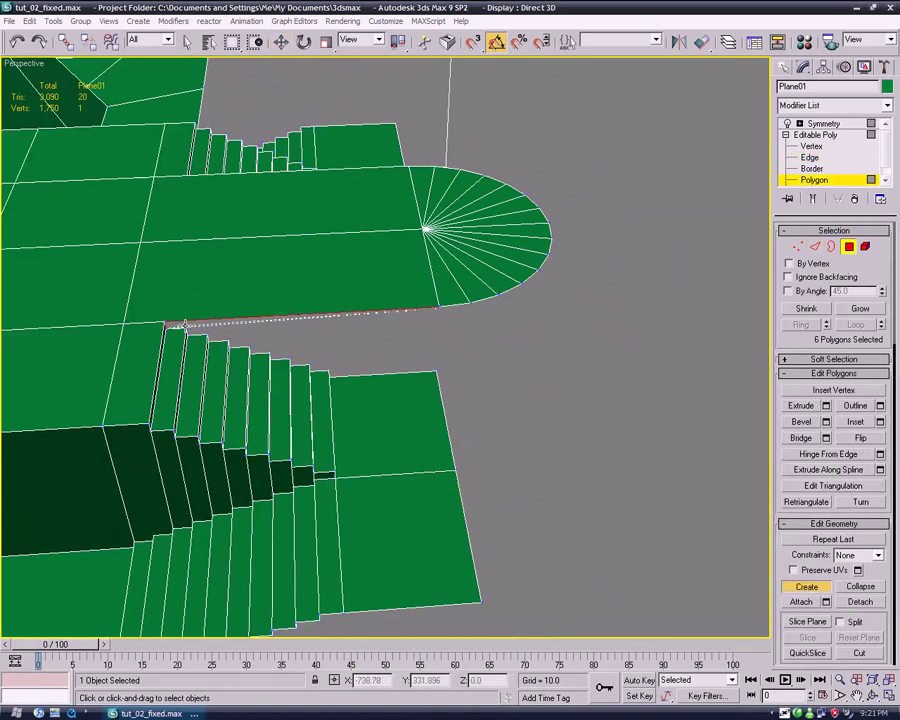
pyautogui.click(230, 343)
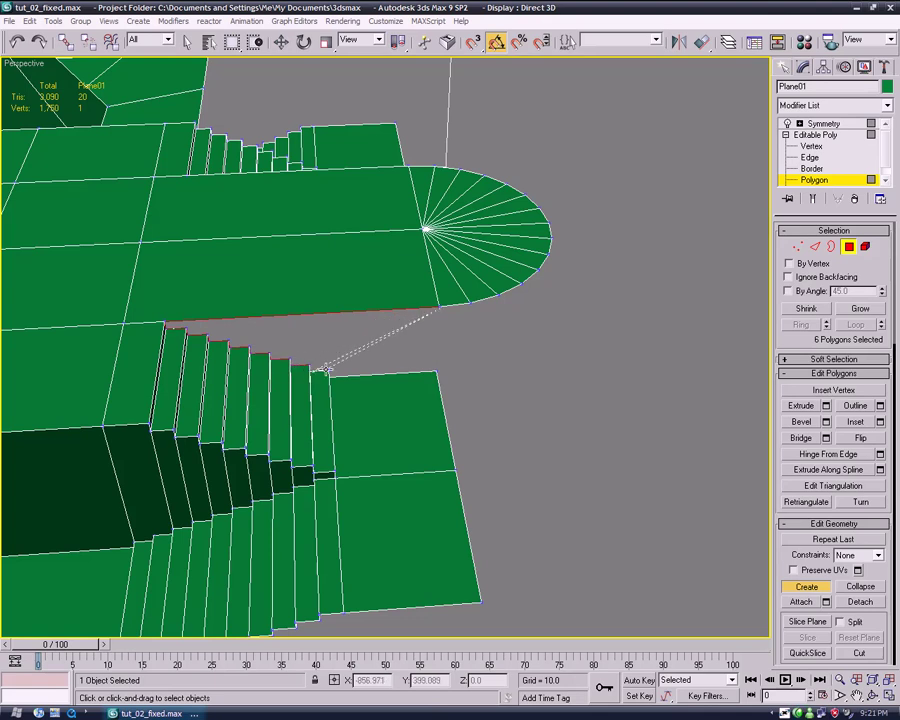
pyautogui.click(437, 370)
pyautogui.click(819, 589)
pyautogui.click(681, 552)
# Extend the rim edges on the stair-side half of the walkway's rounded end straight down as wall faces, to about Z -340
pyautogui.scroll(-5, 510, 467)
pyautogui.keyDown('alt'); pyautogui.moveTo(601, 547); pyautogui.dragTo(508, 486, button='middle'); pyautogui.keyUp('alt')
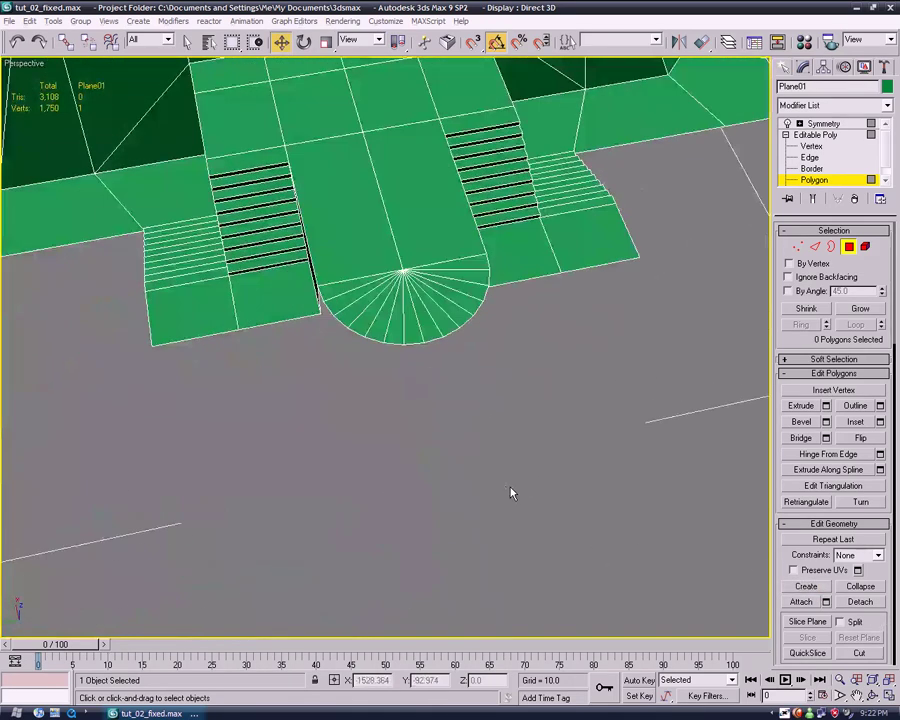
pyautogui.scroll(4, 508, 486)
pyautogui.click(809, 157)
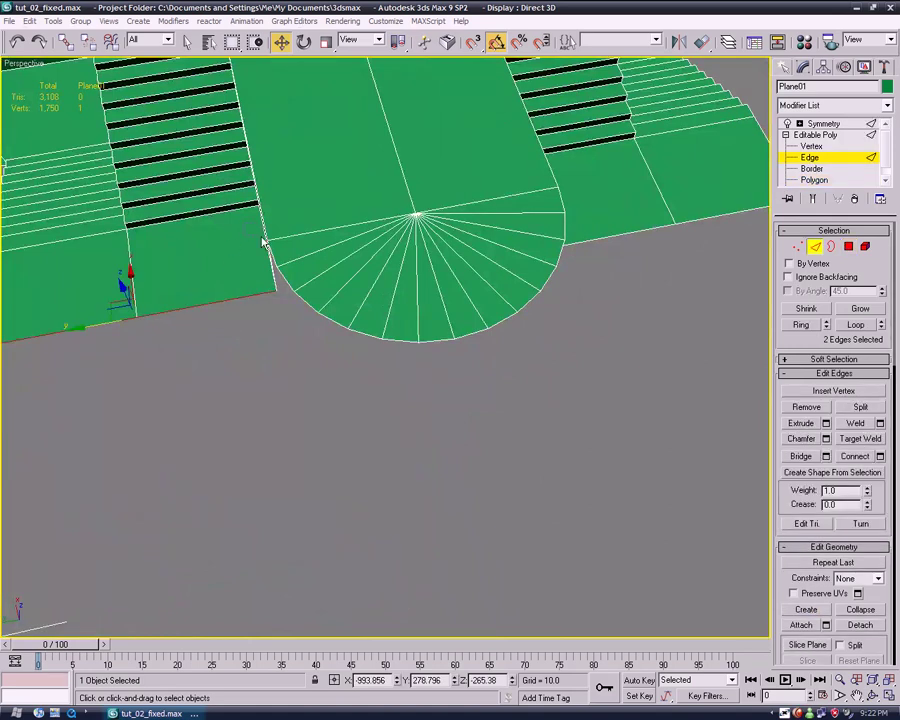
pyautogui.moveTo(463, 406); pyautogui.dragTo(462, 400)
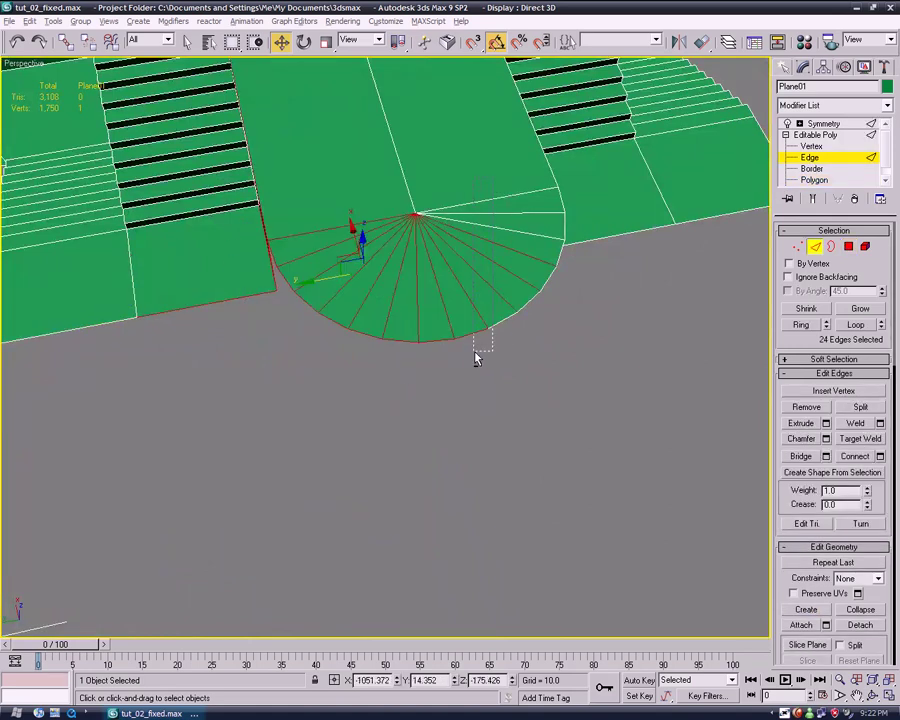
pyautogui.keyDown('alt'); pyautogui.moveTo(477, 358); pyautogui.dragTo(477, 356); pyautogui.keyUp('alt')
pyautogui.keyDown('alt'); pyautogui.moveTo(299, 208); pyautogui.dragTo(301, 210); pyautogui.keyUp('alt')
pyautogui.keyDown('alt'); pyautogui.moveTo(301, 210); pyautogui.dragTo(325, 138, button='middle'); pyautogui.keyUp('alt')
pyautogui.keyDown('alt'); pyautogui.moveTo(325, 131); pyautogui.dragTo(453, 201); pyautogui.keyUp('alt')
pyautogui.keyDown('alt'); pyautogui.moveTo(453, 201); pyautogui.dragTo(439, 272, button='middle'); pyautogui.keyUp('alt')
pyautogui.scroll(-3, 440, 274)
pyautogui.keyDown('shift'); pyautogui.moveTo(404, 271); pyautogui.dragTo(404, 325); pyautogui.keyUp('shift')
pyautogui.hotkey('ctrl', 'z')
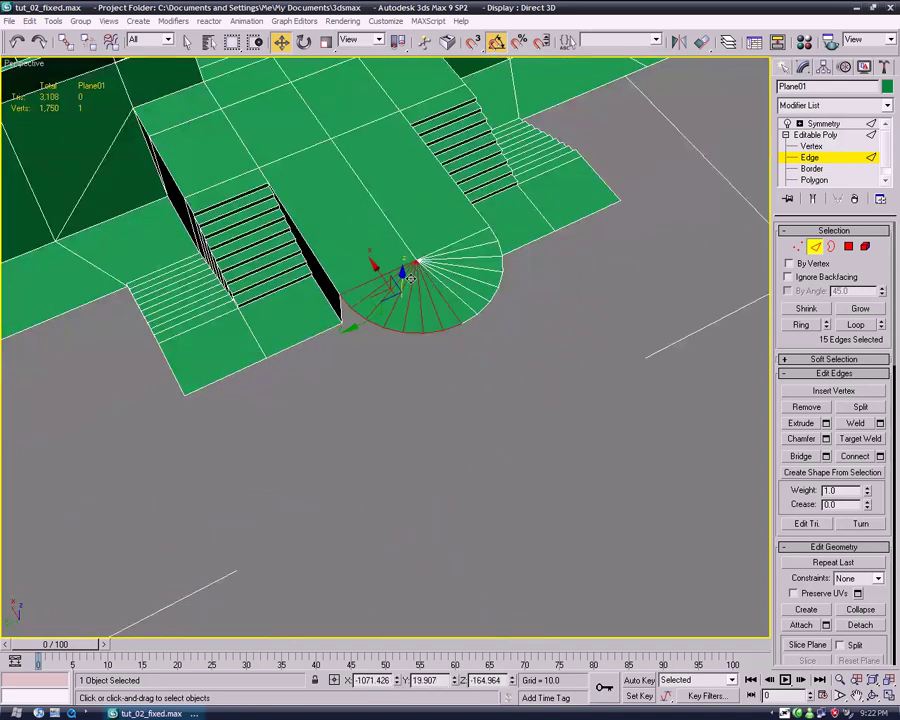
pyautogui.keyDown('shift'); pyautogui.moveTo(403, 272); pyautogui.dragTo(410, 358); pyautogui.keyUp('shift')
pyautogui.keyDown('alt'); pyautogui.moveTo(450, 422); pyautogui.dragTo(534, 436, button='middle'); pyautogui.keyUp('alt')
pyautogui.scroll(-4, 482, 372)
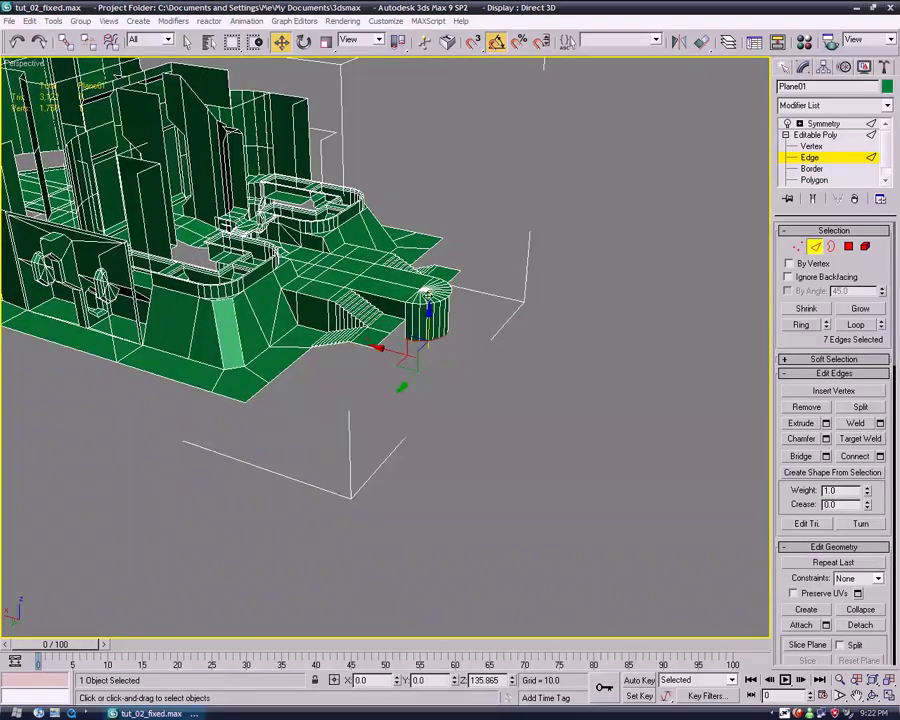
# Extend the rounded wall's lower edge at the symmetry centre back toward the building as a new face, ending at X -993.856
pyautogui.keyDown('alt'); pyautogui.moveTo(455, 415); pyautogui.dragTo(452, 332, button='middle'); pyautogui.keyUp('alt')
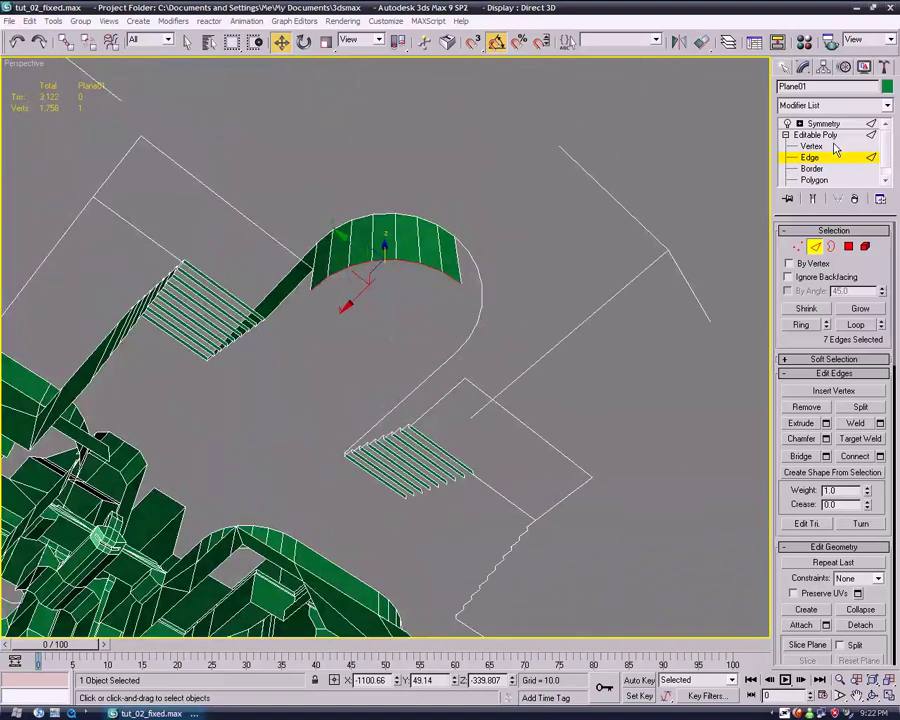
pyautogui.click(451, 279)
pyautogui.moveTo(429, 303); pyautogui.dragTo(323, 300)
pyautogui.click(313, 271)
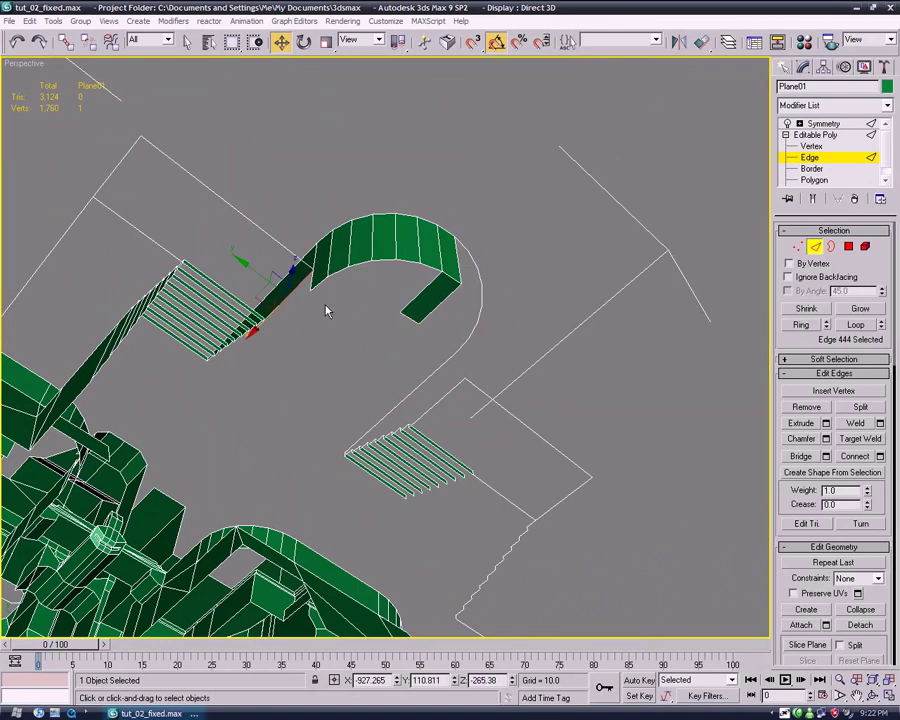
pyautogui.click(316, 268)
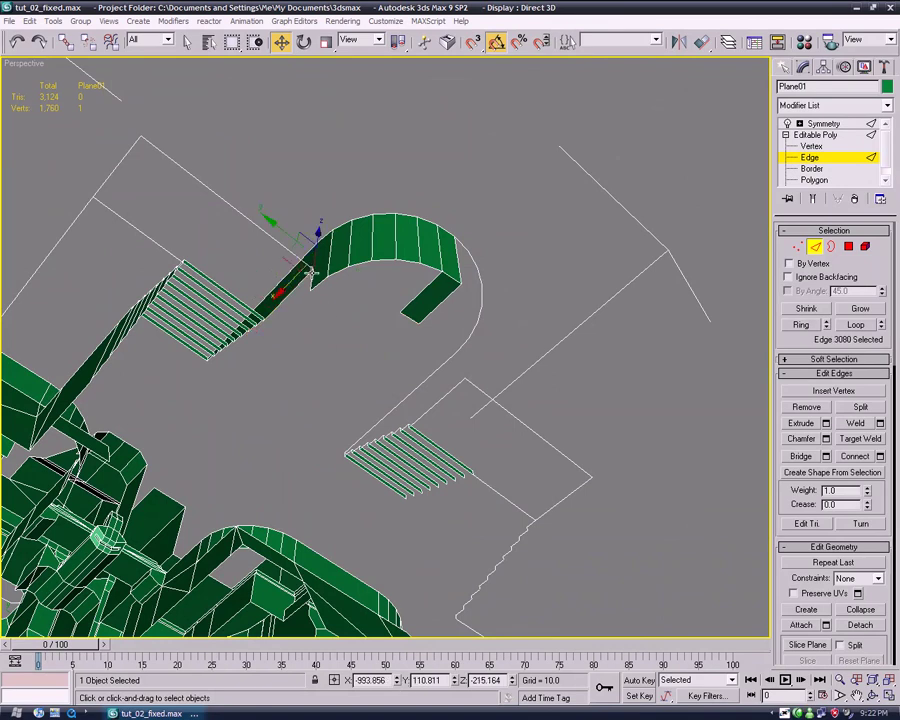
pyautogui.hotkey('ctrl', 'z')
pyautogui.hotkey('ctrl', 'z')
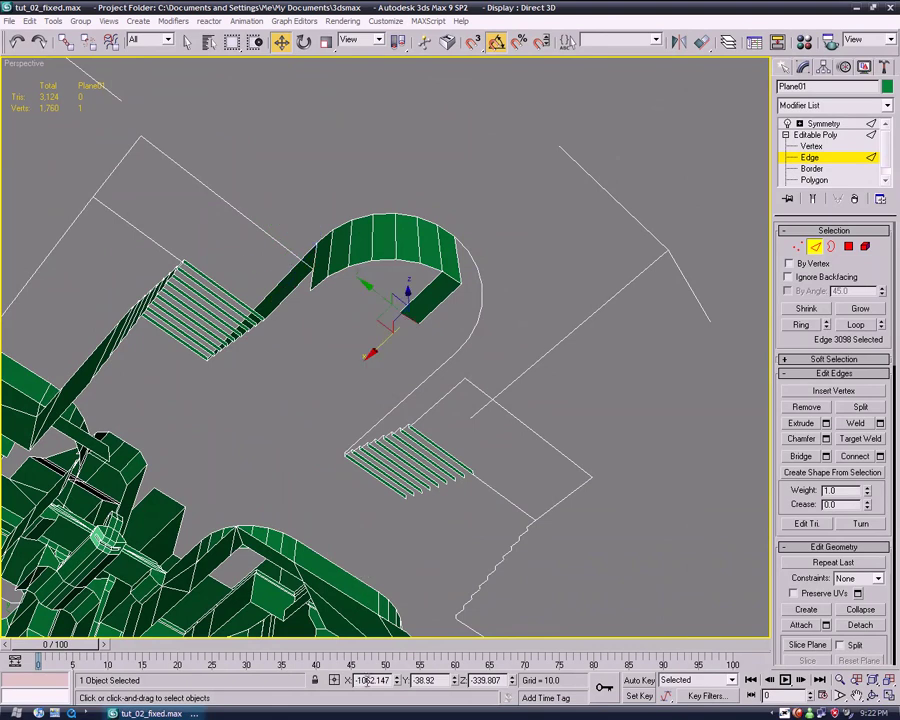
pyautogui.hotkey('ctrl', 'z')
pyautogui.moveTo(426, 480); pyautogui.dragTo(452, 504, button='middle')
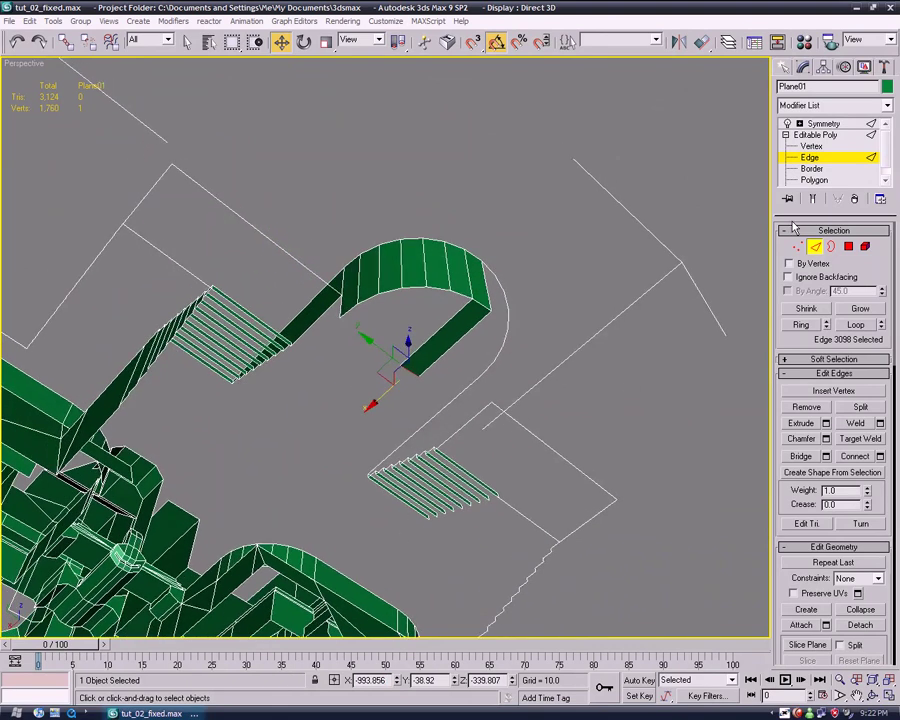
# Create a polygon capping the underside of the rounded wall, from the new strip along the curved lower rim, and select it
pyautogui.click(813, 181)
pyautogui.click(806, 588)
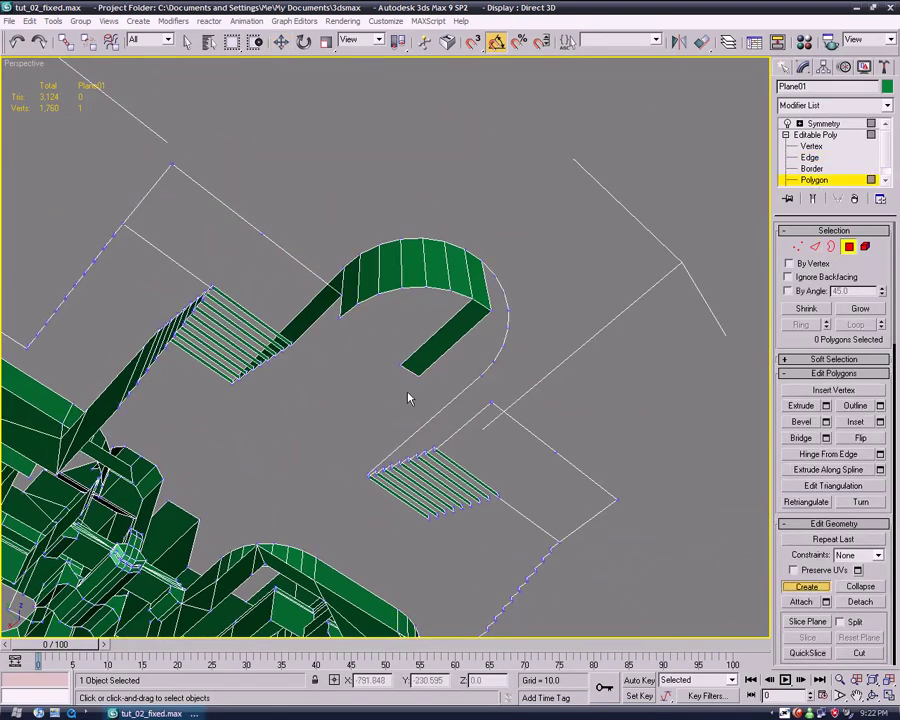
pyautogui.click(476, 300)
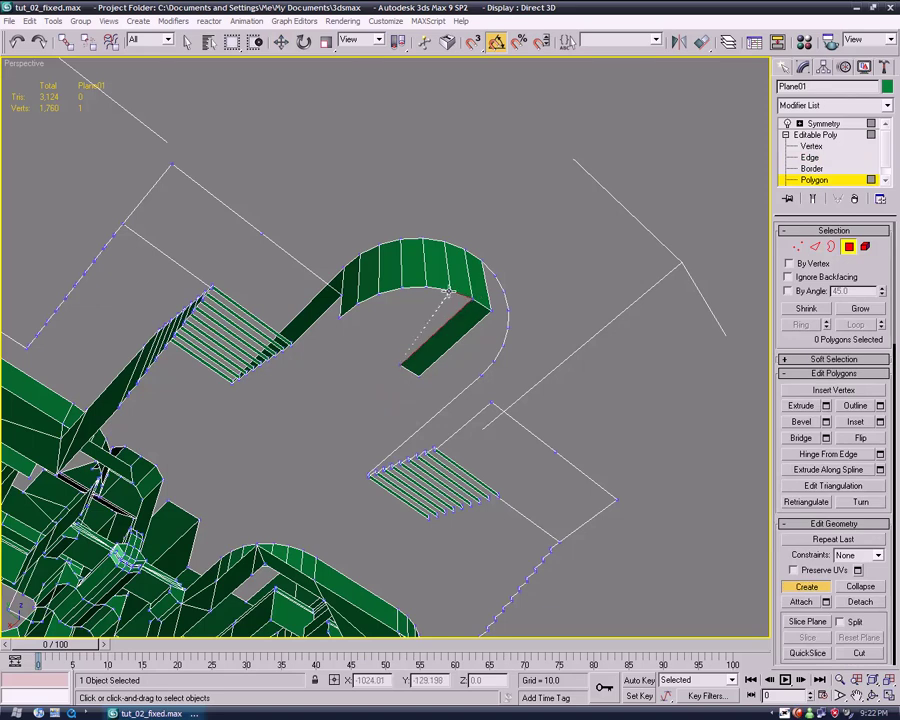
pyautogui.click(379, 295)
pyautogui.click(357, 302)
pyautogui.click(338, 319)
pyautogui.doubleClick(338, 319)
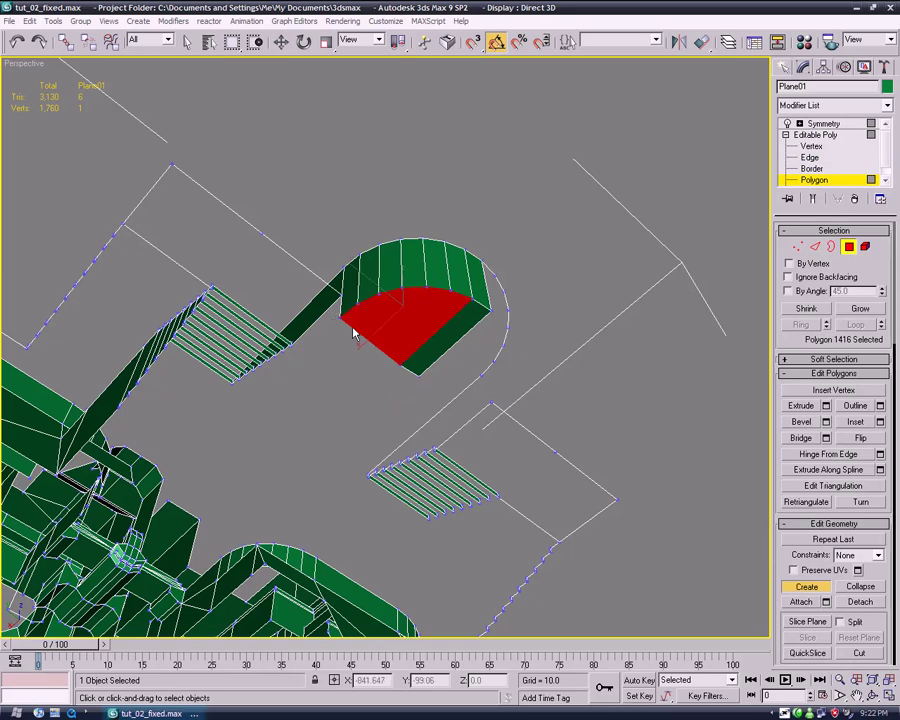
pyautogui.click(806, 588)
pyautogui.click(812, 159)
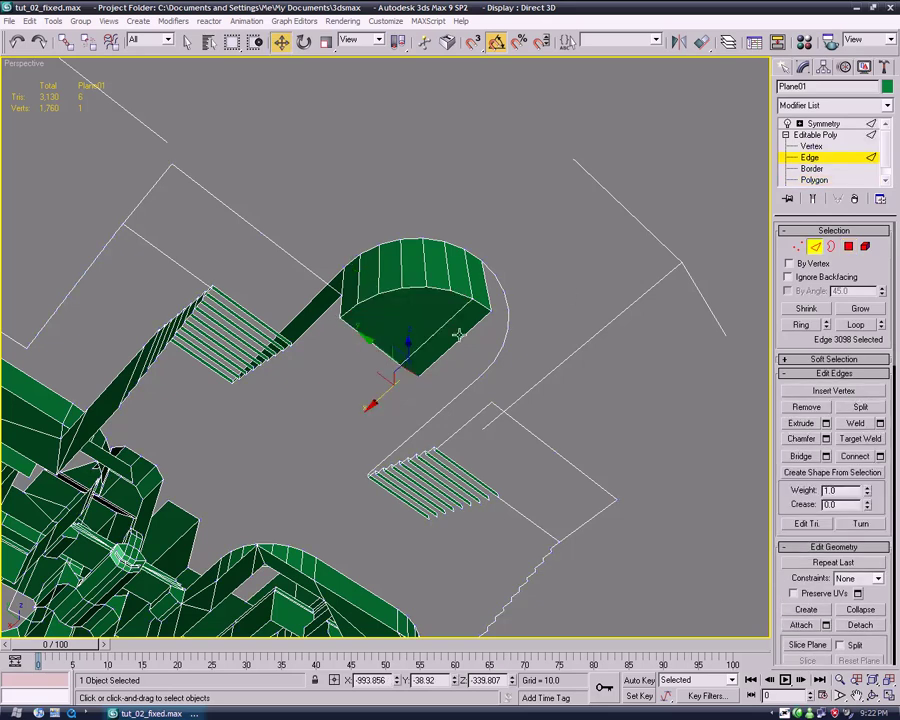
pyautogui.click(812, 182)
pyautogui.keyDown('alt'); pyautogui.moveTo(630, 375); pyautogui.dragTo(536, 291, button='middle'); pyautogui.keyUp('alt')
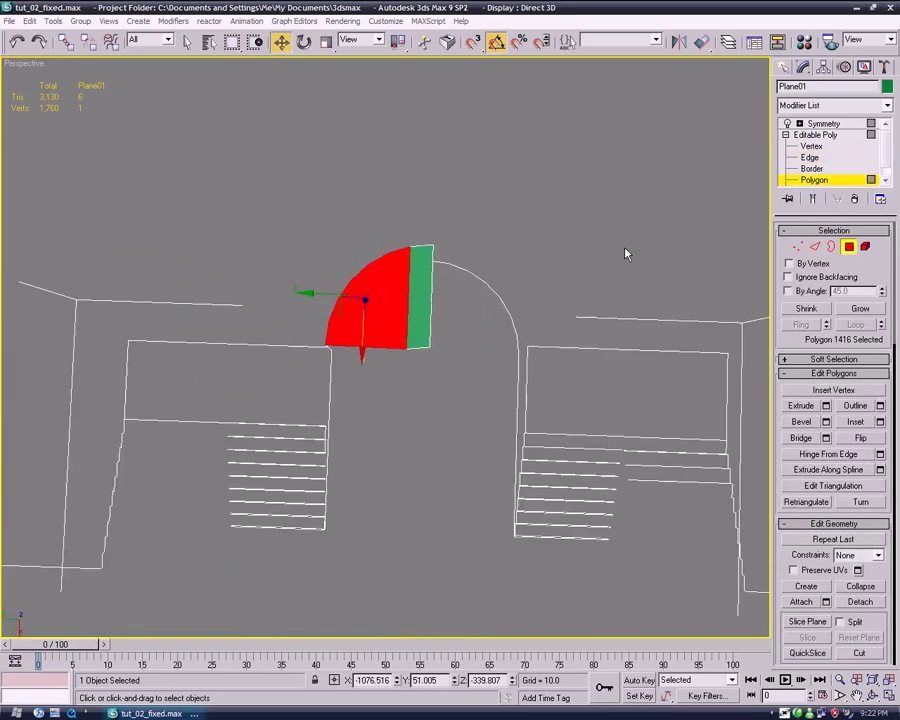
# Check the coordinates of the three vertices along the straight back edge of the rounded wall's underside cap
pyautogui.click(811, 147)
pyautogui.click(328, 342)
pyautogui.click(405, 350)
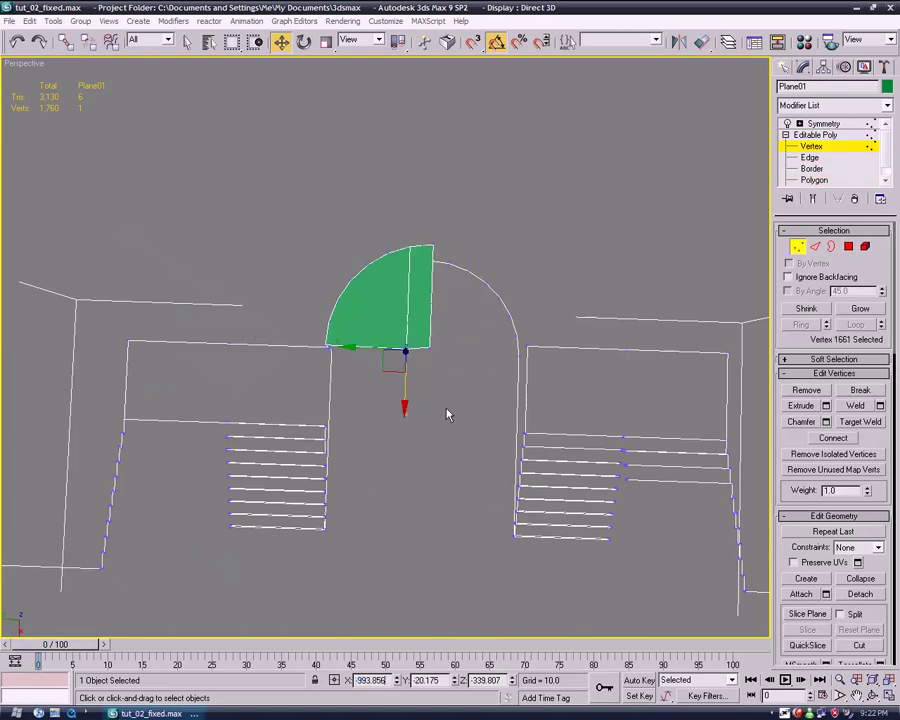
pyautogui.click(428, 349)
pyautogui.keyDown('alt'); pyautogui.moveTo(390, 530); pyautogui.dragTo(425, 565, button='middle'); pyautogui.keyUp('alt')
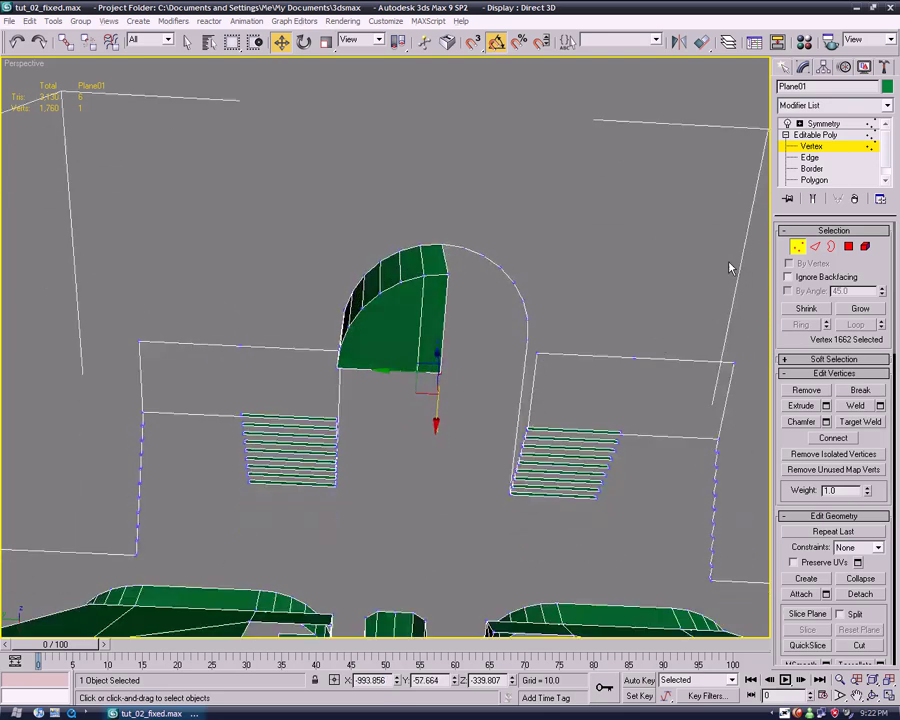
# Select both underside cap polygons and pick their straight back edge as the hinge for Hinge From Edge
pyautogui.click(815, 180)
pyautogui.keyDown('ctrl'); pyautogui.click(438, 323); pyautogui.keyUp('ctrl')
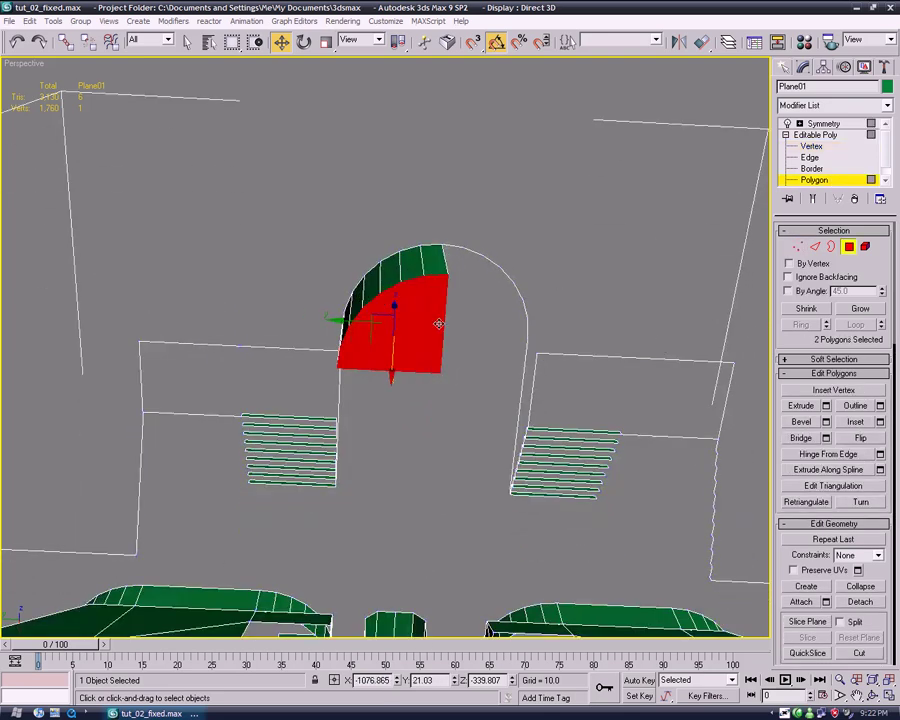
pyautogui.click(880, 454)
pyautogui.click(592, 377)
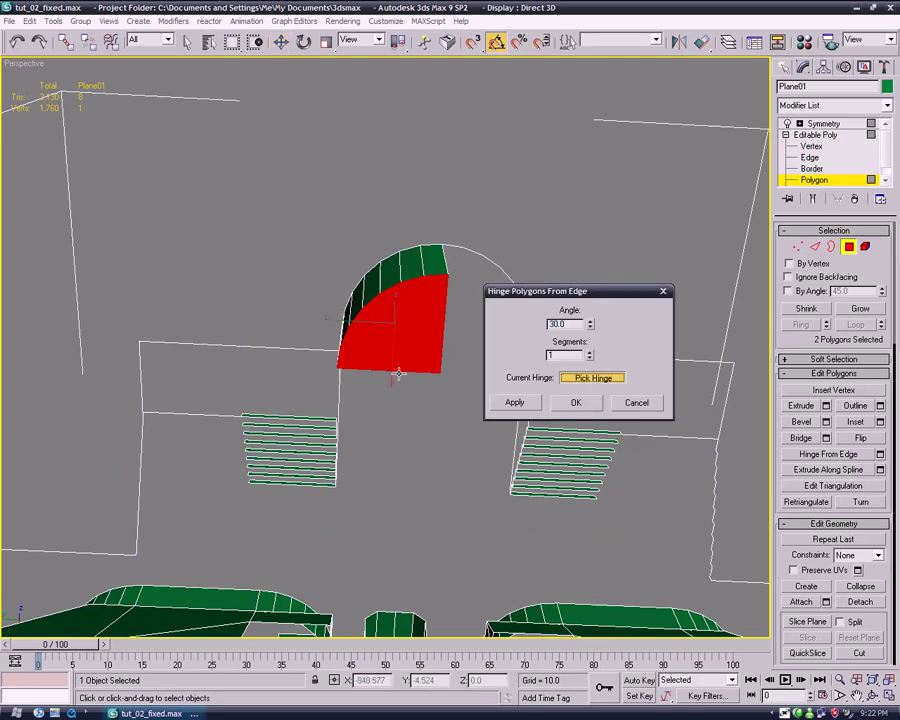
pyautogui.click(398, 373)
# Hinge the cap polygons by 90 degrees in 6 segments to form a rounded underside below the wall
pyautogui.keyDown('alt'); pyautogui.moveTo(402, 381); pyautogui.dragTo(430, 425, button='middle'); pyautogui.keyUp('alt')
pyautogui.click(589, 321)
pyautogui.moveTo(591, 327); pyautogui.dragTo(592, 333)
pyautogui.click(590, 353)
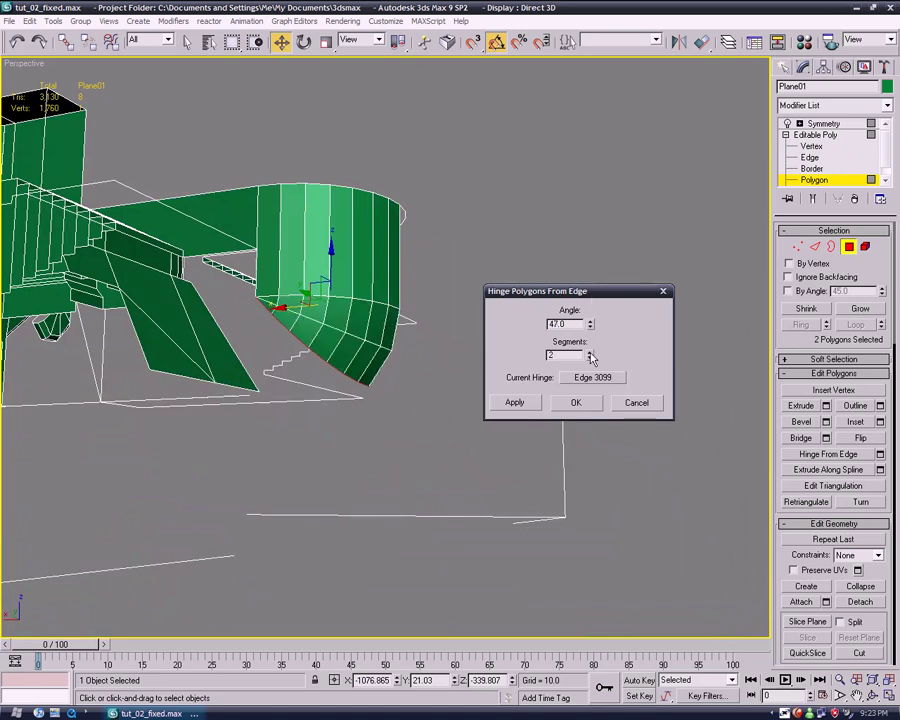
pyautogui.keyDown('alt'); pyautogui.moveTo(385, 390); pyautogui.dragTo(438, 392, button='middle'); pyautogui.keyUp('alt')
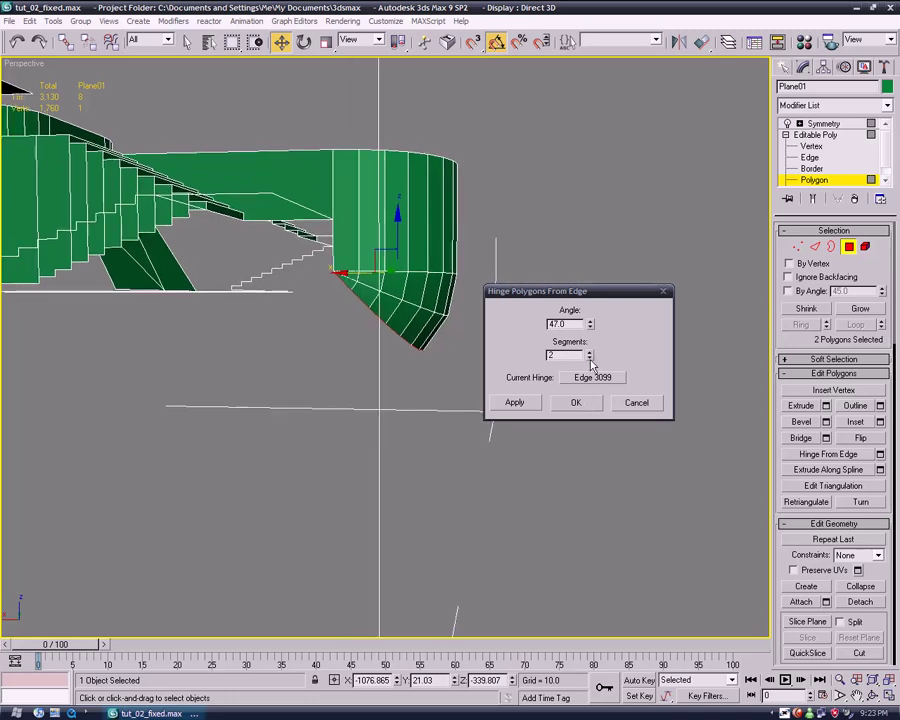
pyautogui.moveTo(591, 327); pyautogui.dragTo(591, 297)
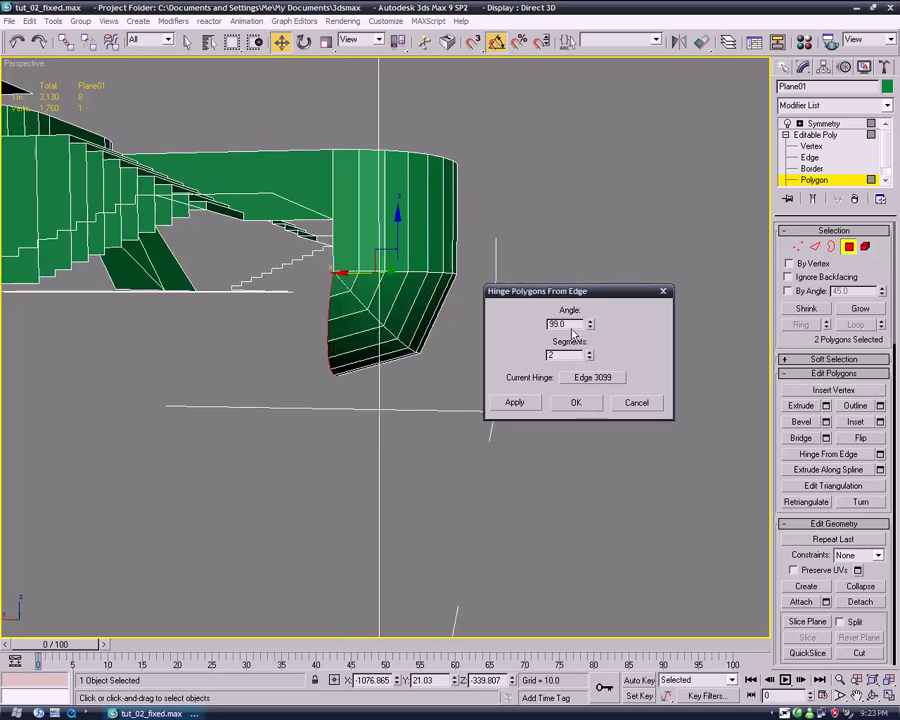
pyautogui.keyDown('alt'); pyautogui.moveTo(420, 353); pyautogui.dragTo(395, 424, button='middle'); pyautogui.keyUp('alt')
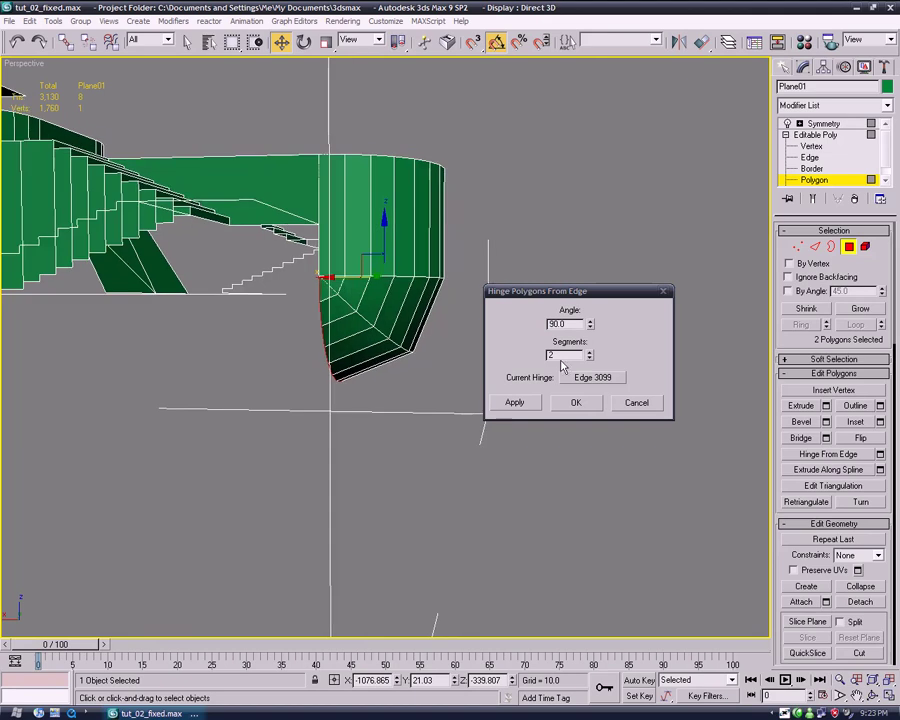
pyautogui.moveTo(590, 354); pyautogui.dragTo(591, 348)
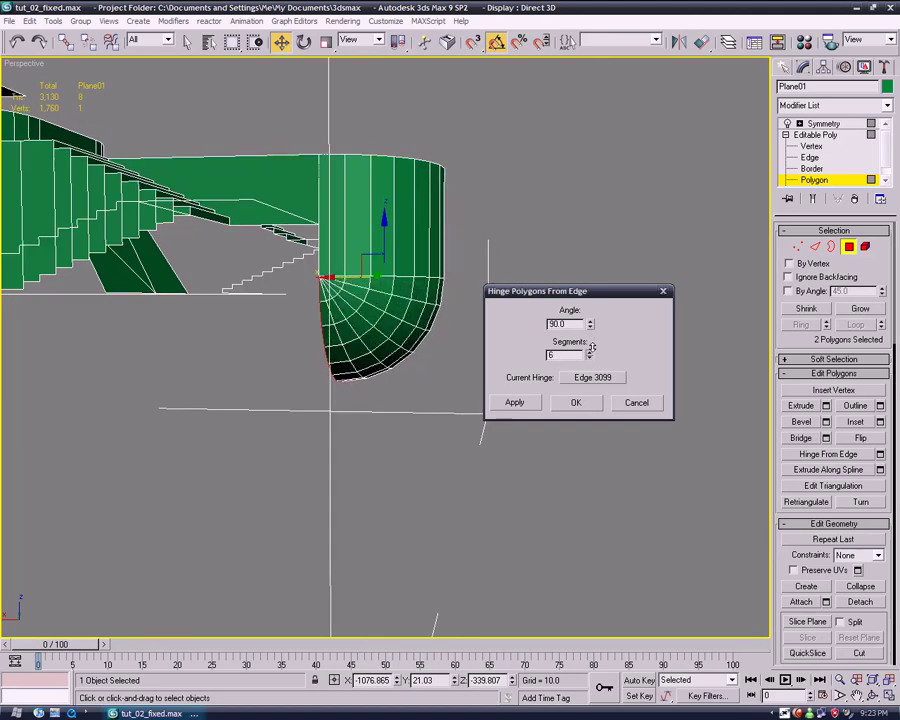
pyautogui.click(576, 402)
# Select the two lowest vertices at the tip of the rounded underside, beside the symmetry centre
pyautogui.keyDown('alt'); pyautogui.moveTo(506, 420); pyautogui.dragTo(113, 301, button='middle'); pyautogui.keyUp('alt')
pyautogui.click(811, 146)
pyautogui.click(393, 341)
pyautogui.keyDown('ctrl'); pyautogui.click(397, 364); pyautogui.keyUp('ctrl')
pyautogui.moveTo(354, 381); pyautogui.dragTo(472, 462, button='middle')
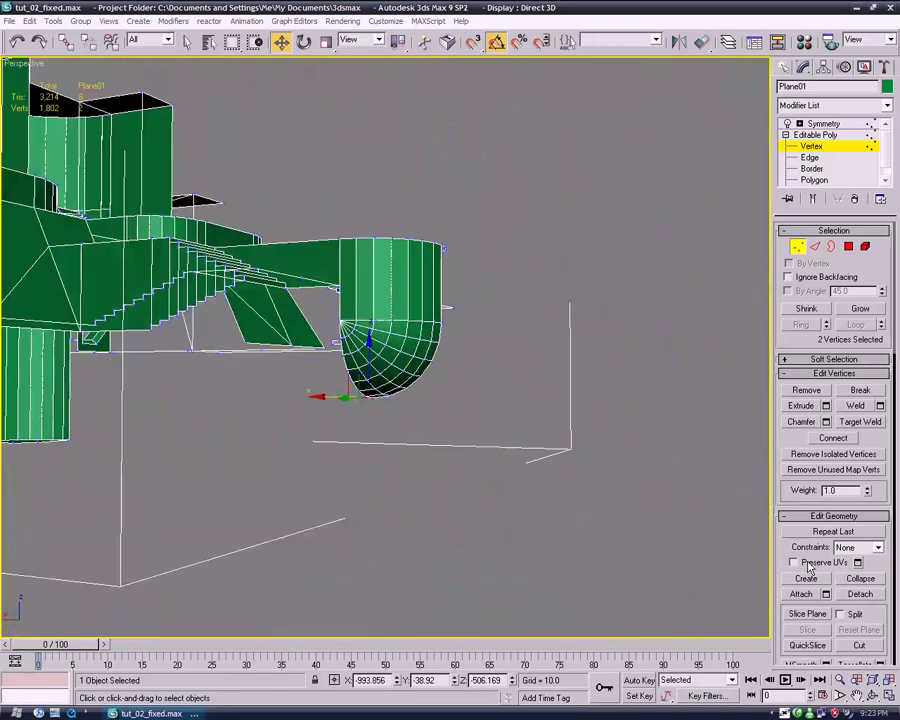
# Enable soft selection for the two tip vertices with a falloff of about 202.6
pyautogui.scroll(-3, 815, 566)
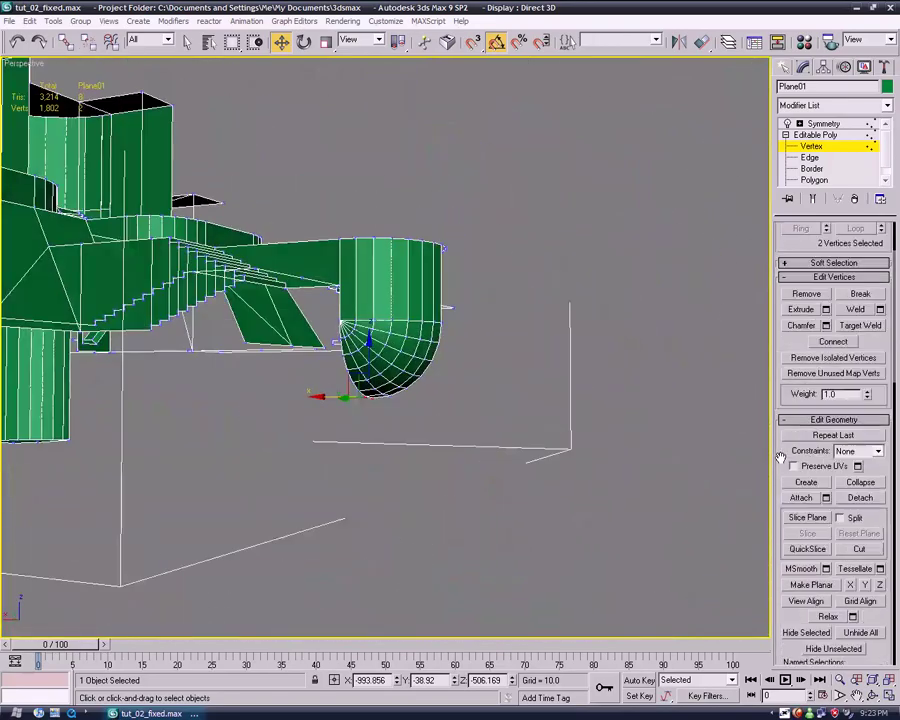
pyautogui.click(786, 266)
pyautogui.click(794, 287)
pyautogui.keyDown('alt'); pyautogui.moveTo(687, 336); pyautogui.dragTo(571, 375, button='middle'); pyautogui.keyUp('alt')
pyautogui.scroll(4, 571, 375)
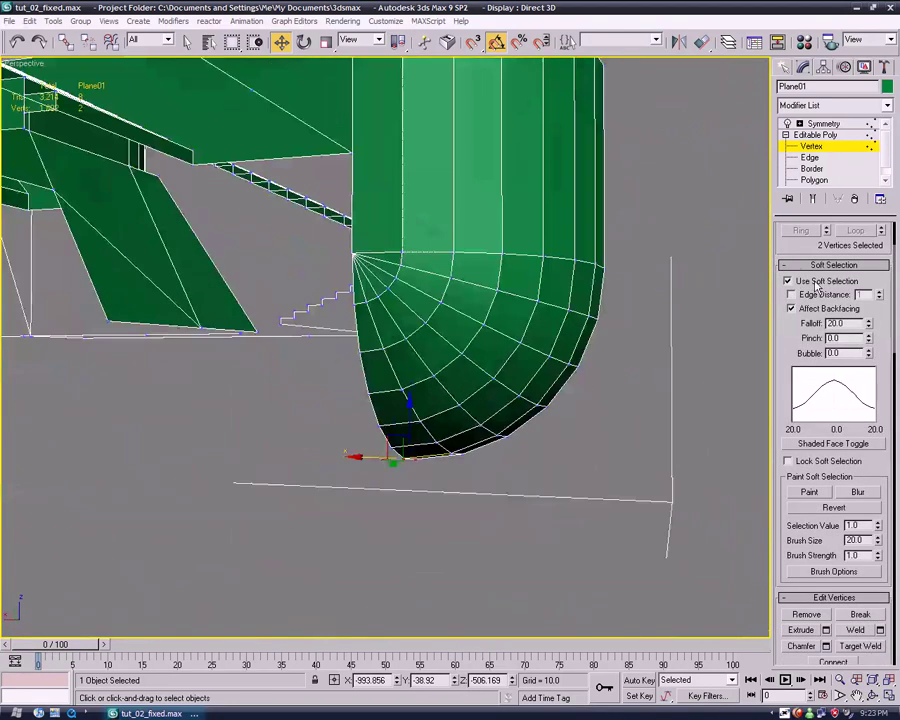
pyautogui.click(786, 266)
pyautogui.click(786, 266)
pyautogui.moveTo(869, 325); pyautogui.dragTo(869, 256)
pyautogui.moveTo(839, 684); pyautogui.dragTo(829, 386)
pyautogui.keyDown('alt'); pyautogui.moveTo(476, 471); pyautogui.dragTo(396, 439, button='middle'); pyautogui.keyUp('alt')
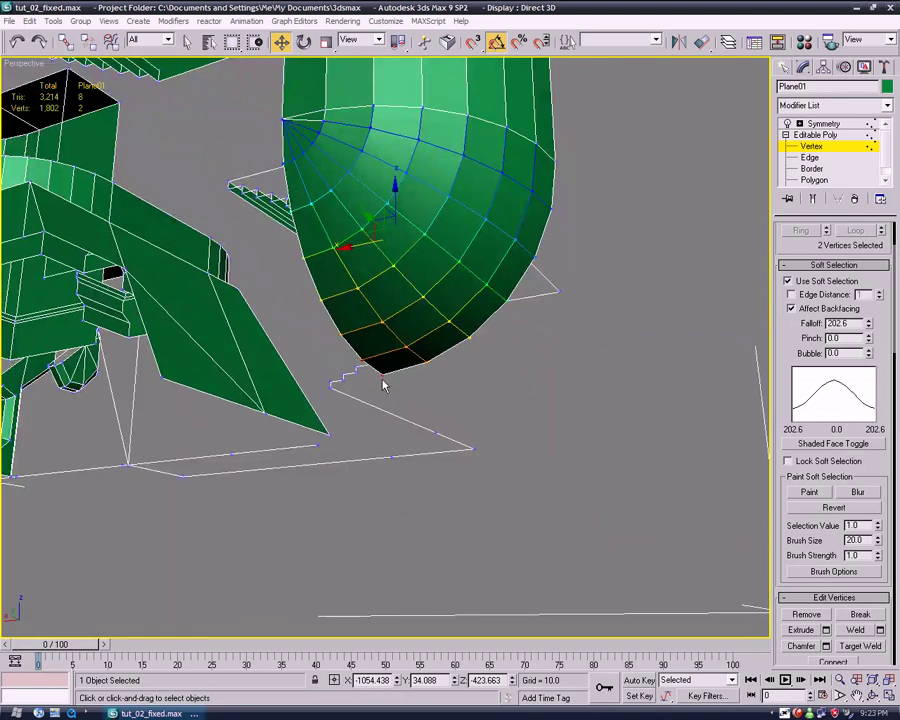
# Try pulling the soft-selected tip straight down to about Z -520, then outward to about X -1068, and undo the moves
pyautogui.moveTo(399, 196); pyautogui.dragTo(381, 307)
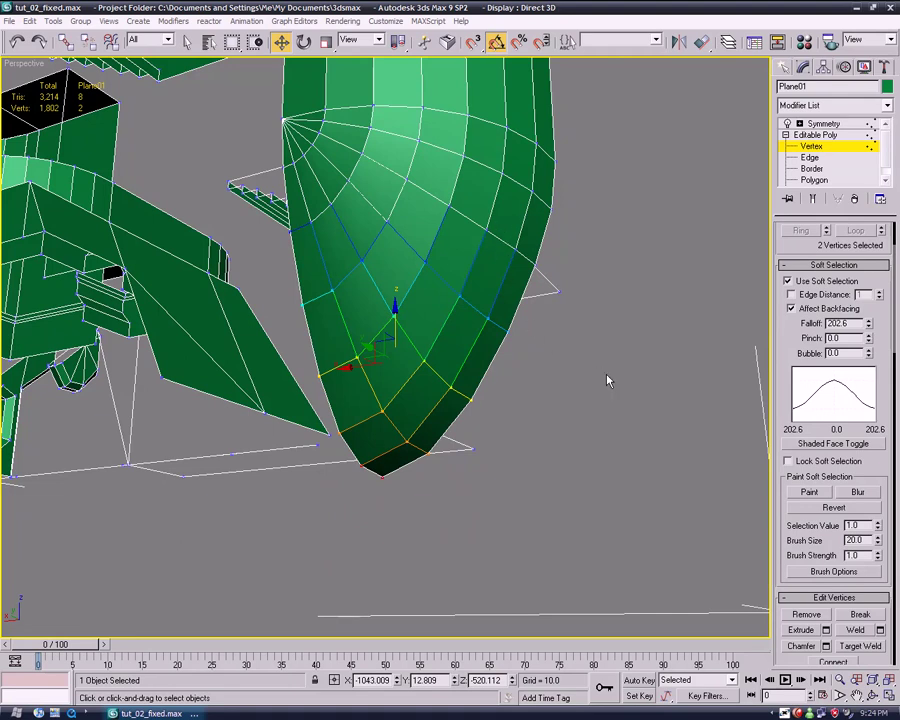
pyautogui.keyDown('alt'); pyautogui.moveTo(731, 456); pyautogui.dragTo(573, 493, button='middle'); pyautogui.keyUp('alt')
pyautogui.moveTo(495, 485); pyautogui.dragTo(497, 413)
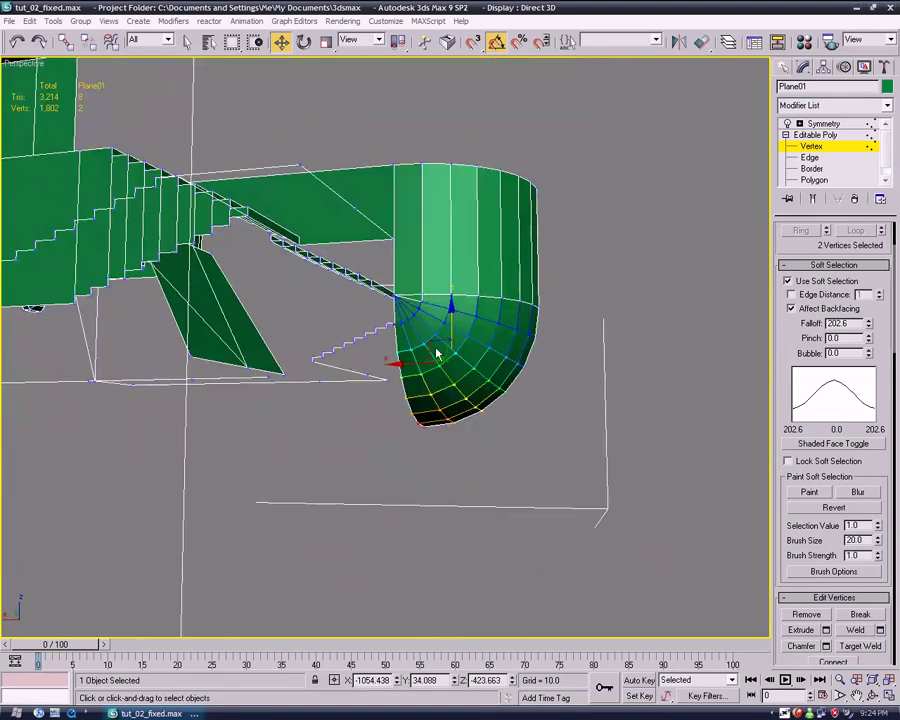
pyautogui.moveTo(430, 342); pyautogui.dragTo(466, 362)
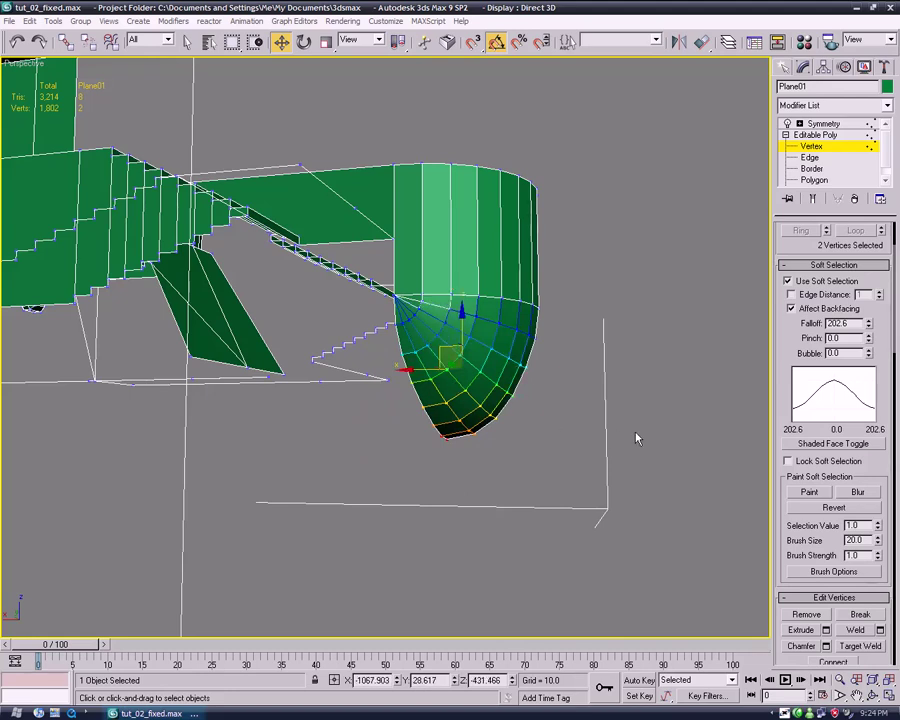
pyautogui.keyDown('alt'); pyautogui.moveTo(580, 407); pyautogui.dragTo(628, 430, button='middle'); pyautogui.keyUp('alt')
pyautogui.moveTo(521, 302); pyautogui.dragTo(563, 382)
pyautogui.keyDown('alt'); pyautogui.moveTo(563, 382); pyautogui.dragTo(475, 388, button='middle'); pyautogui.keyUp('alt')
pyautogui.scroll(5, 490, 396)
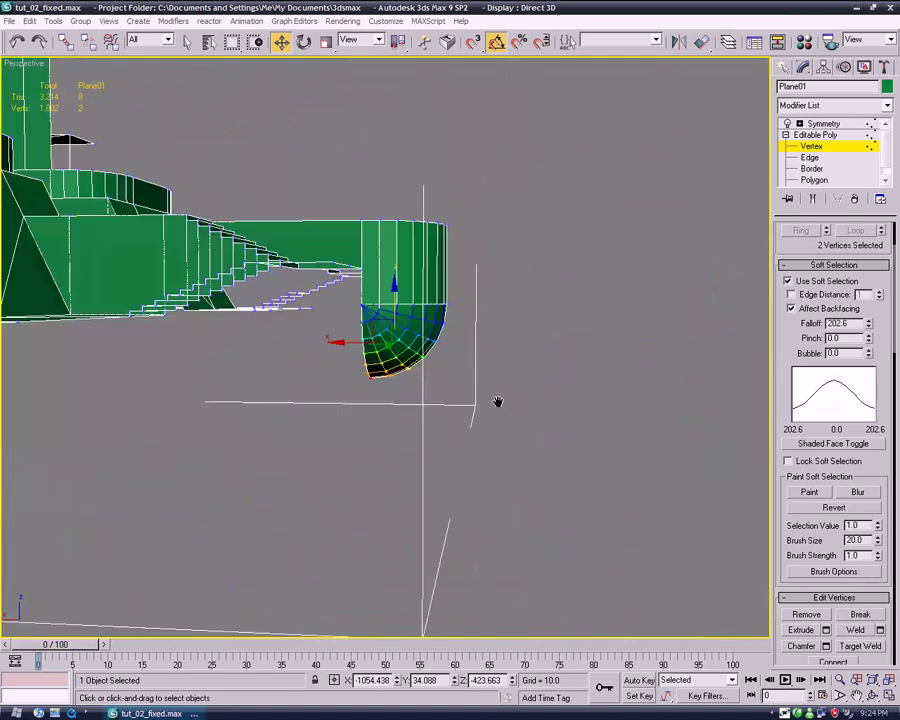
# Try lowering the tip with a wider soft selection falloff of about 303.9, and undo the move
pyautogui.moveTo(870, 323); pyautogui.dragTo(862, 283)
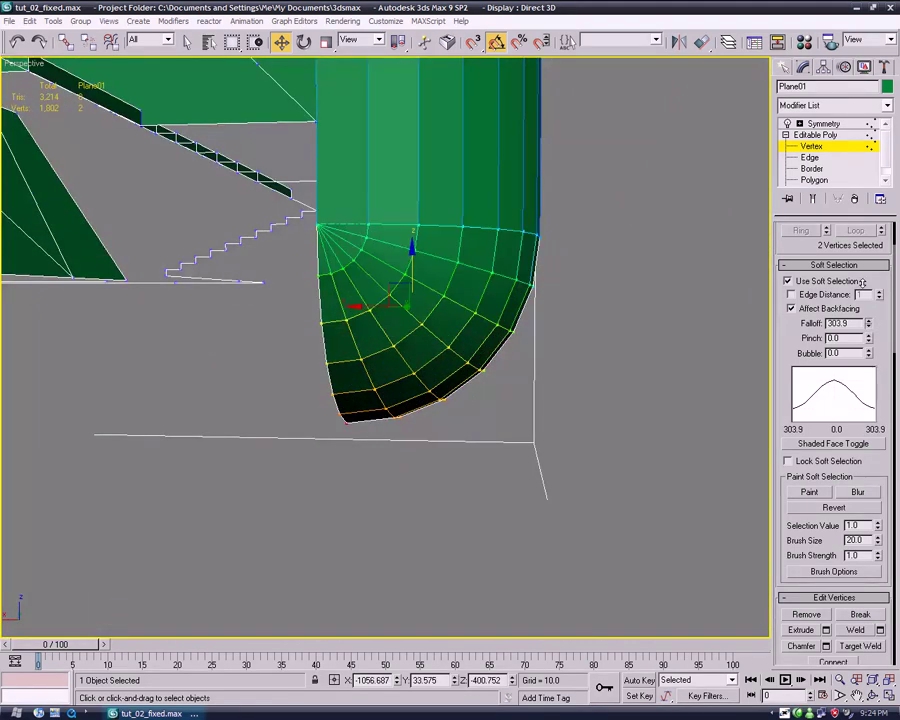
pyautogui.scroll(-3, 862, 283)
pyautogui.scroll(-4, 418, 333)
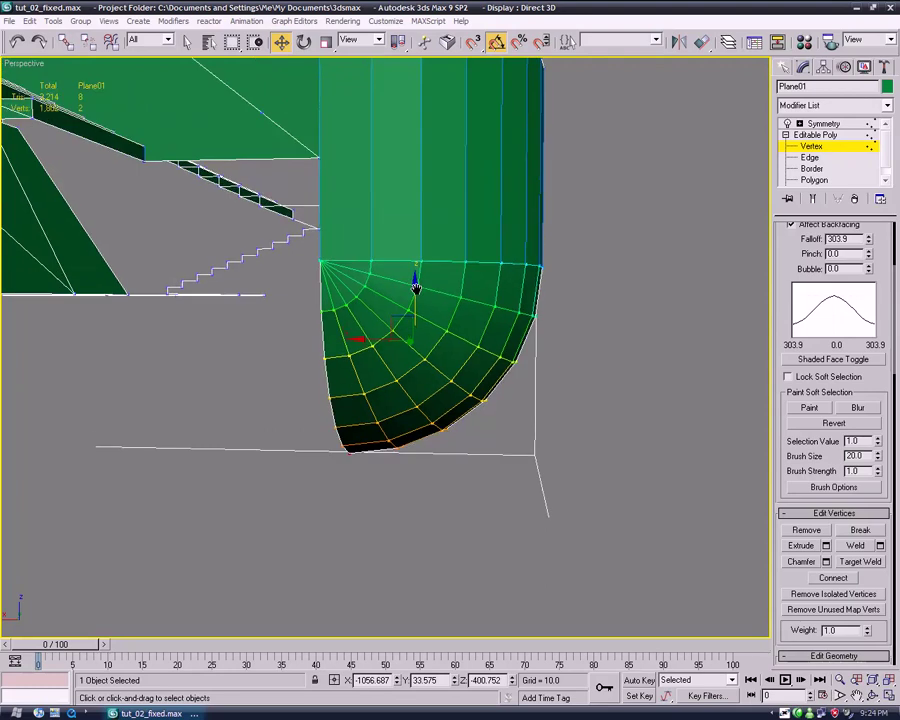
pyautogui.moveTo(397, 313); pyautogui.dragTo(397, 388)
pyautogui.hotkey('ctrl', 'z')
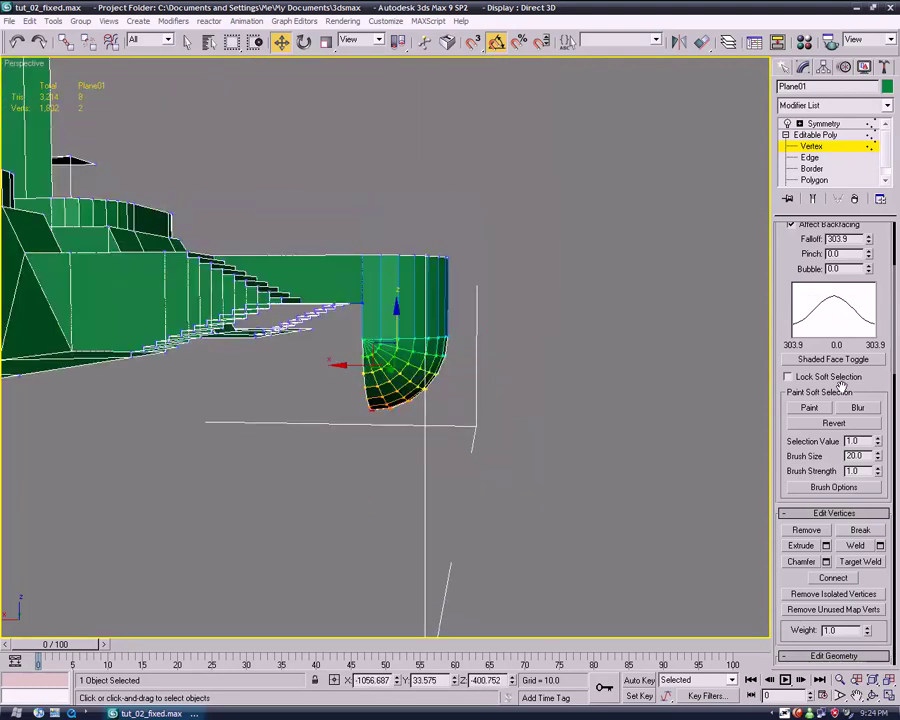
# Set the soft selection falloff to about 204.4, pull the tip of the rounded underside down into a taper, and inspect the mirrored result
pyautogui.moveTo(606, 242); pyautogui.dragTo(626, 429, button='middle')
pyautogui.scroll(-3, 626, 429)
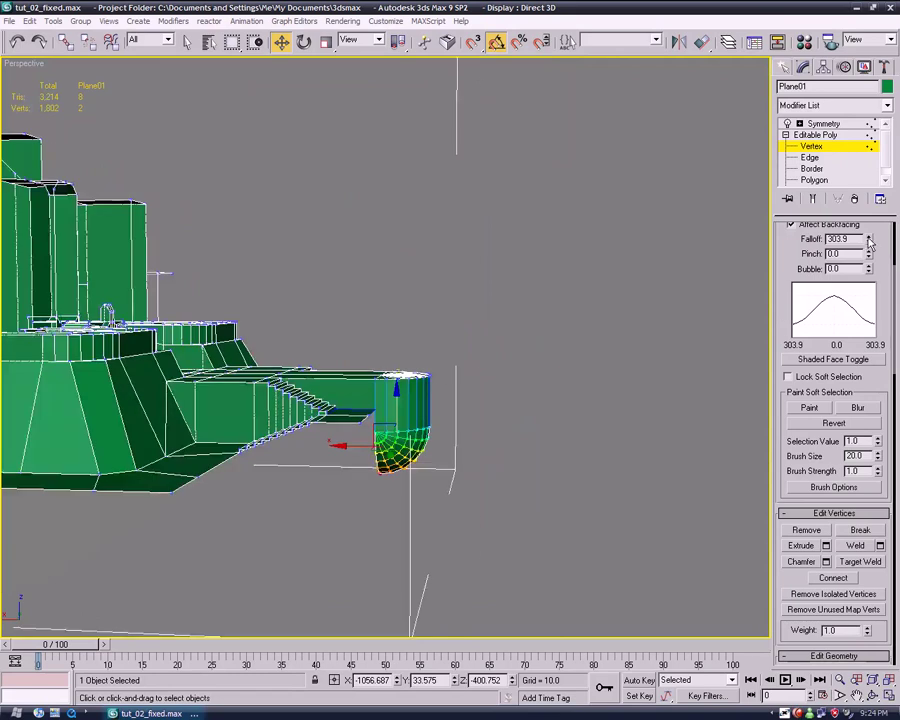
pyautogui.moveTo(869, 245); pyautogui.dragTo(866, 182)
pyautogui.moveTo(343, 358); pyautogui.dragTo(382, 640)
pyautogui.scroll(10, 420, 436)
pyautogui.keyDown('alt'); pyautogui.moveTo(486, 479); pyautogui.dragTo(858, 308, button='middle'); pyautogui.keyUp('alt')
pyautogui.moveTo(868, 243); pyautogui.dragTo(860, 287)
pyautogui.moveTo(399, 277); pyautogui.dragTo(399, 316)
pyautogui.keyDown('alt'); pyautogui.moveTo(399, 316); pyautogui.dragTo(572, 295, button='middle'); pyautogui.keyUp('alt')
pyautogui.click(572, 295)
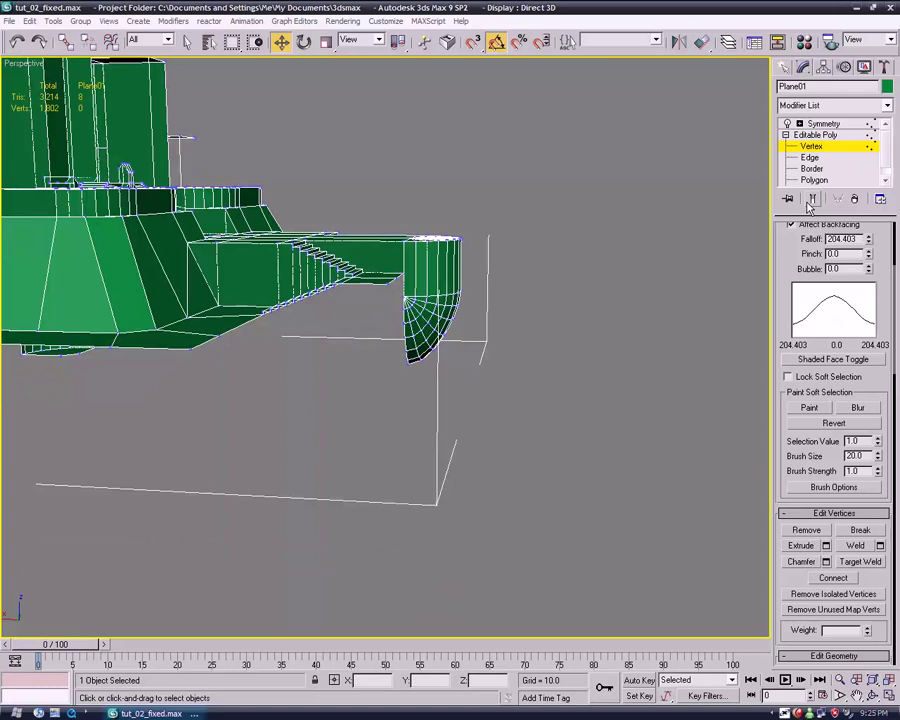
pyautogui.click(836, 125)
pyautogui.keyDown('alt'); pyautogui.moveTo(540, 340); pyautogui.dragTo(443, 355, button='middle'); pyautogui.keyUp('alt')
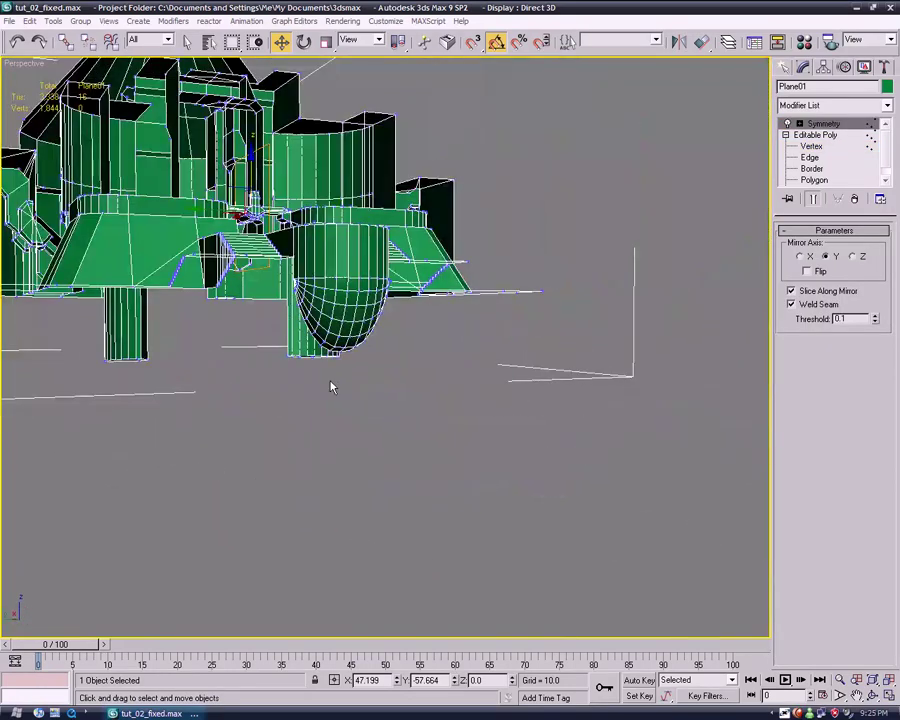
pyautogui.keyDown('alt'); pyautogui.moveTo(340, 352); pyautogui.dragTo(500, 365, button='middle'); pyautogui.keyUp('alt')
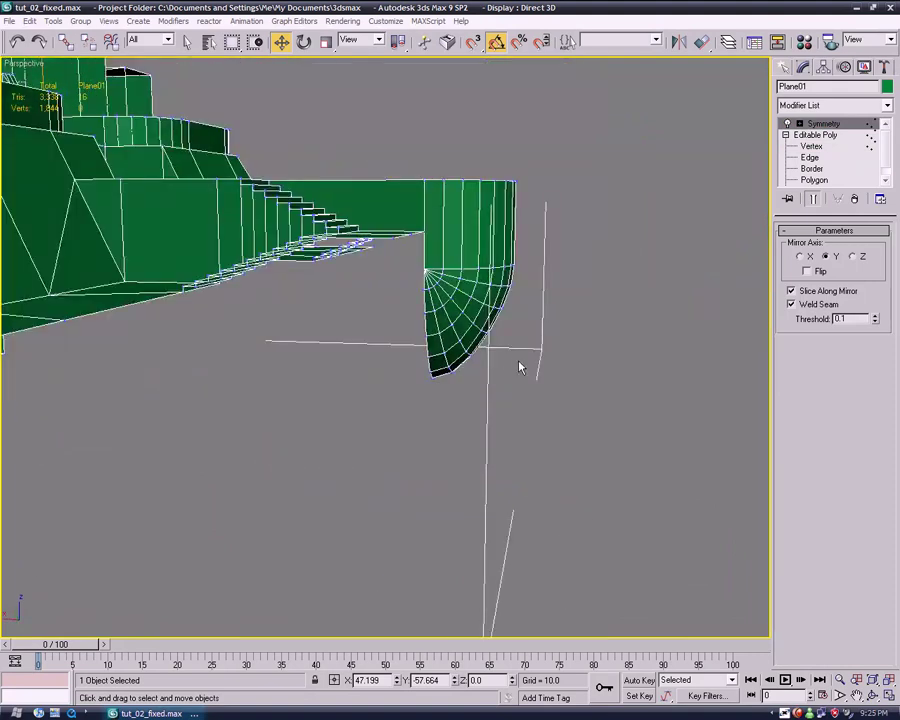
# Return to polygon editing and turn off soft selection for the two back faces of the rounded underside
pyautogui.click(812, 181)
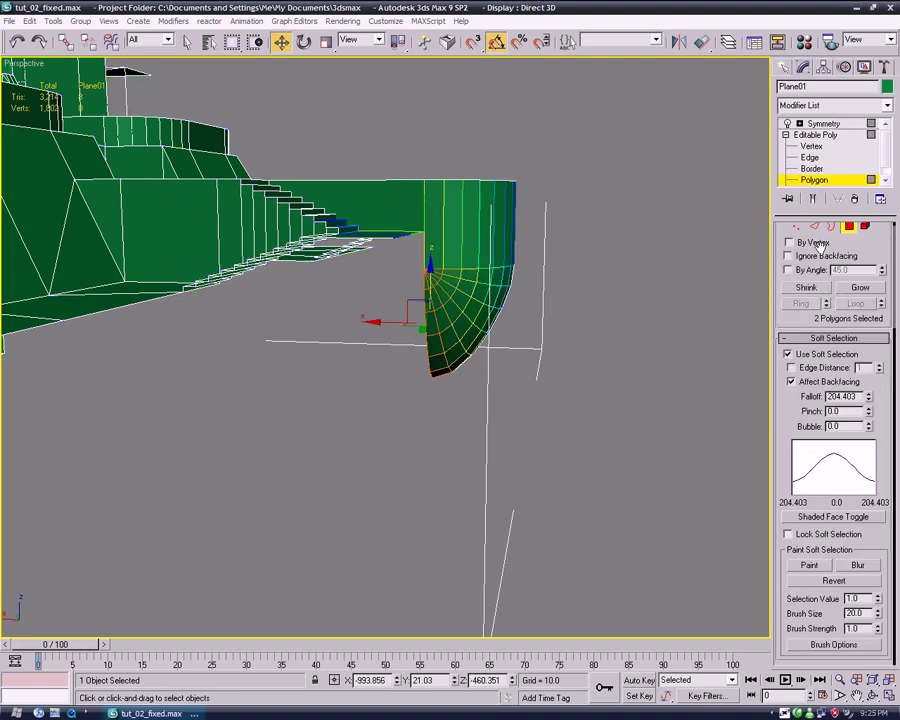
pyautogui.click(787, 354)
pyautogui.moveTo(480, 430)
pyautogui.keyDown('alt'); pyautogui.mouseDown(button='middle')
pyautogui.moveTo(595, 412)
pyautogui.moveTo(548, 416)
pyautogui.moveTo(495, 440)
pyautogui.mouseUp(button='middle'); pyautogui.keyUp('alt')
pyautogui.moveTo(852, 232); pyautogui.dragTo(827, 203)
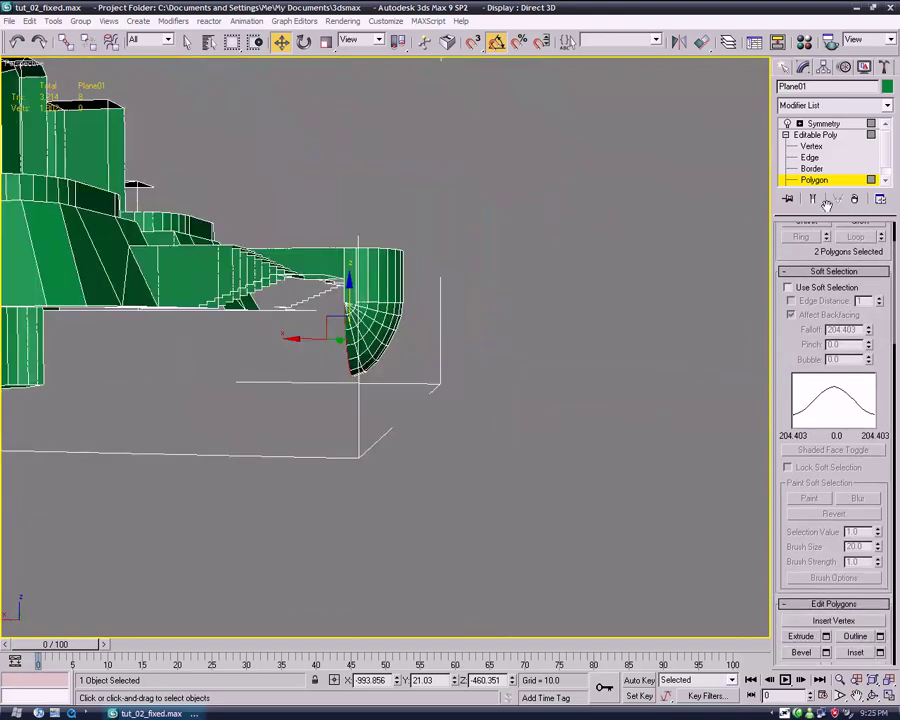
pyautogui.click(801, 272)
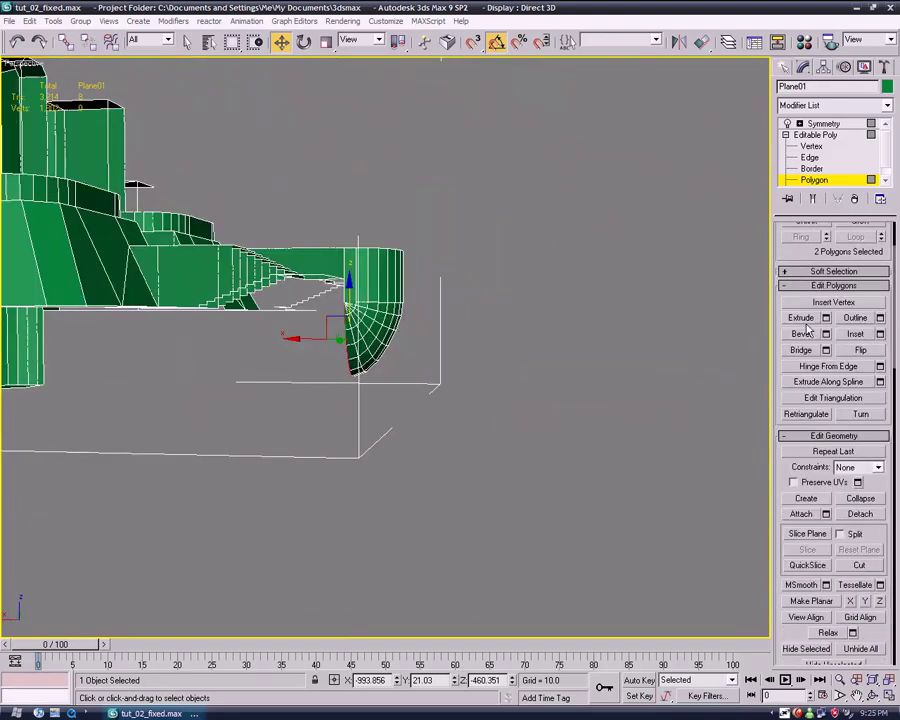
# Try extruding the two back faces of the rounded underside toward the building to about X -631.9, check it mirrored, and undo it
pyautogui.click(802, 318)
pyautogui.keyDown('alt'); pyautogui.moveTo(611, 384); pyautogui.dragTo(599, 368, button='middle'); pyautogui.keyUp('alt')
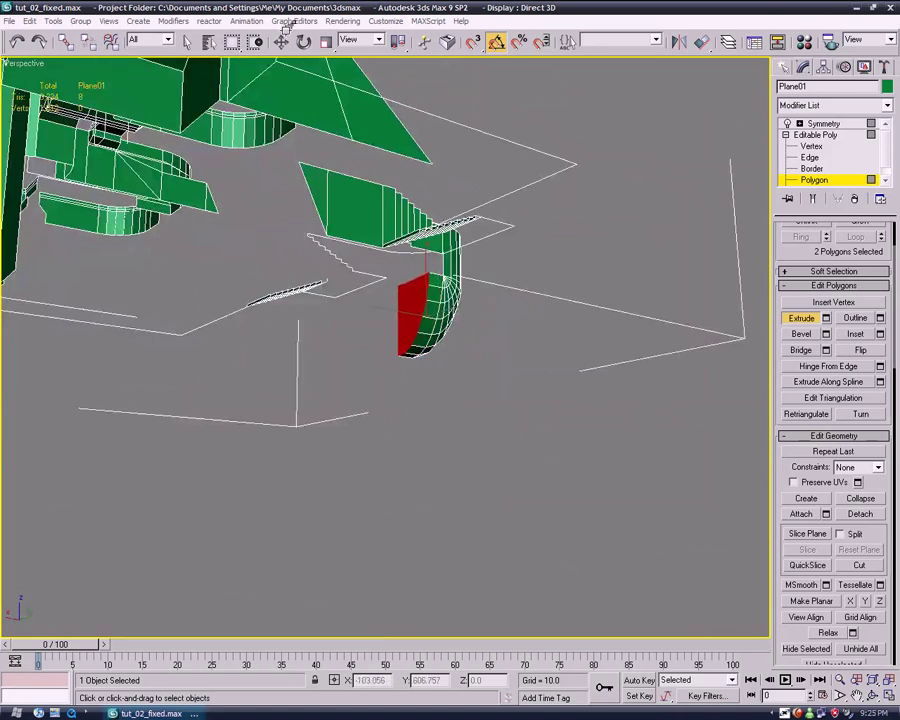
pyautogui.press('w')
pyautogui.keyDown('alt'); pyautogui.moveTo(362, 312); pyautogui.dragTo(450, 400, button='middle'); pyautogui.keyUp('alt')
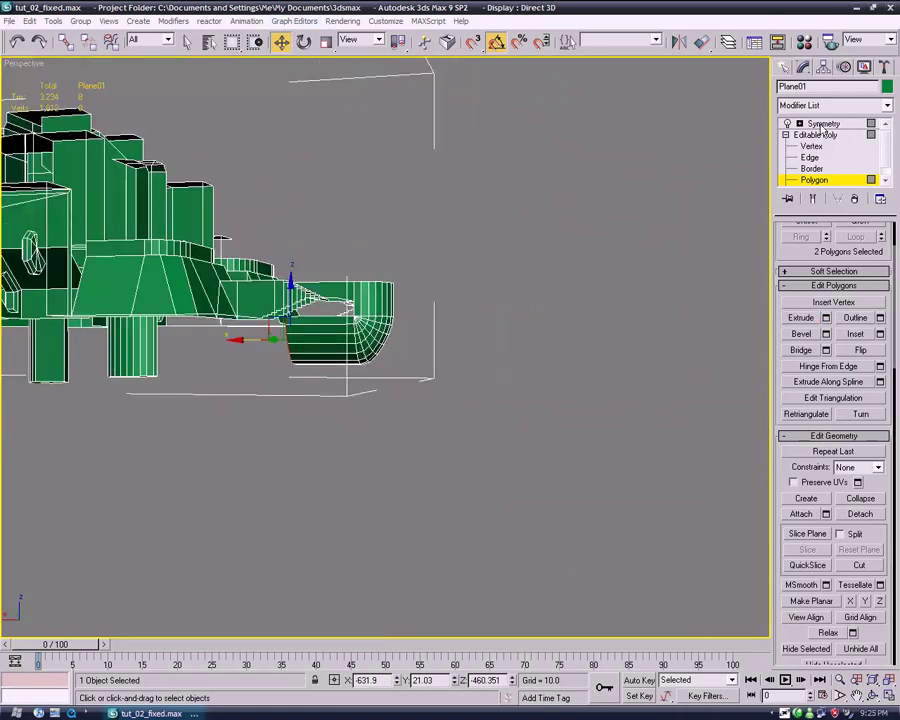
pyautogui.click(822, 125)
pyautogui.keyDown('alt'); pyautogui.moveTo(595, 263); pyautogui.dragTo(521, 430, button='middle'); pyautogui.keyUp('alt')
pyautogui.scroll(6, 590, 420)
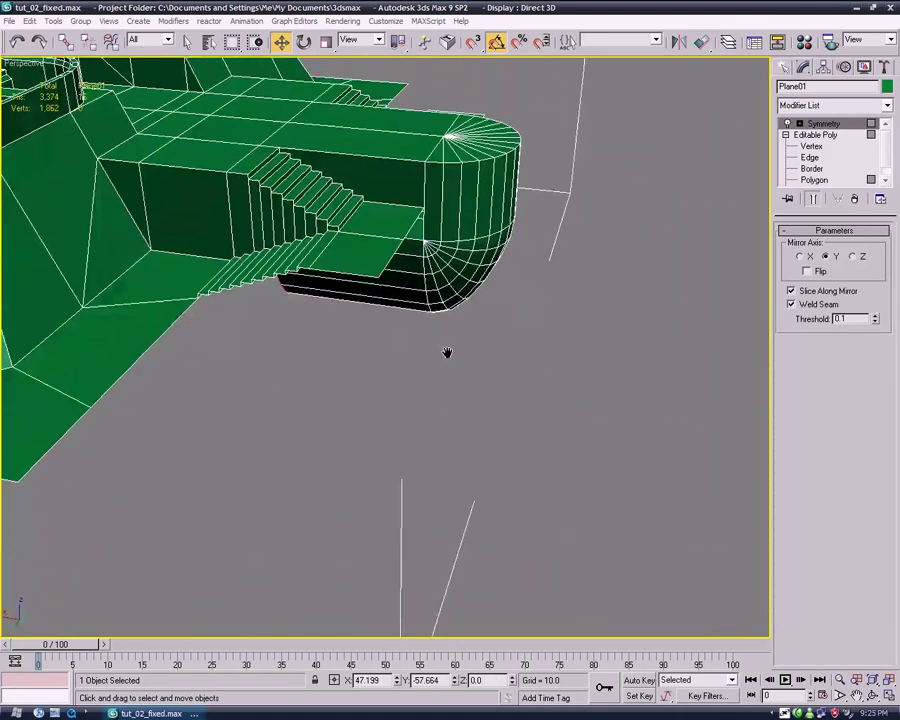
pyautogui.moveTo(462, 289); pyautogui.dragTo(478, 296, button='middle')
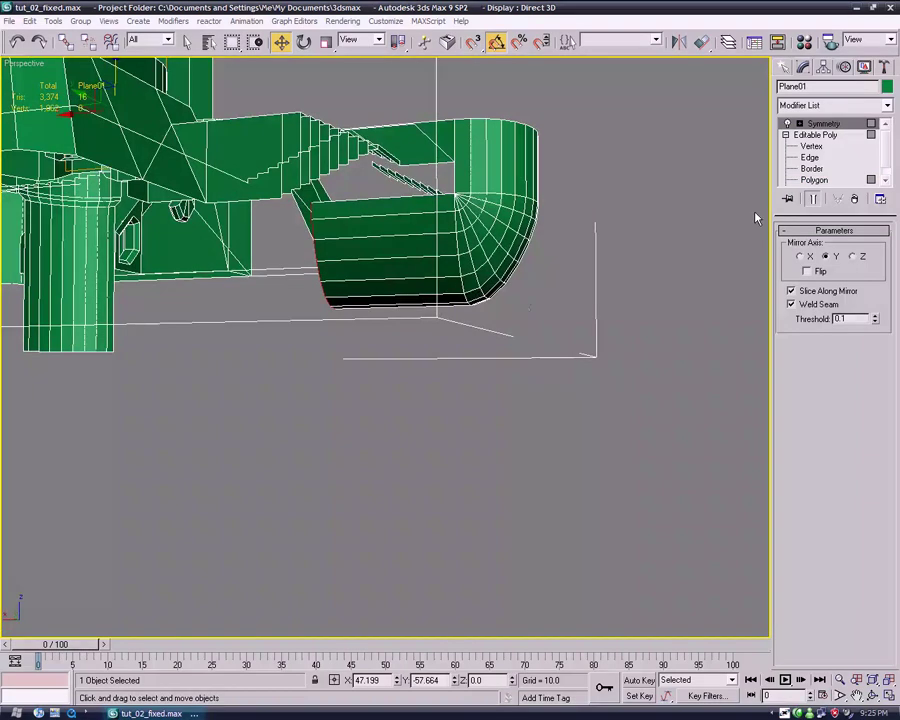
pyautogui.click(816, 180)
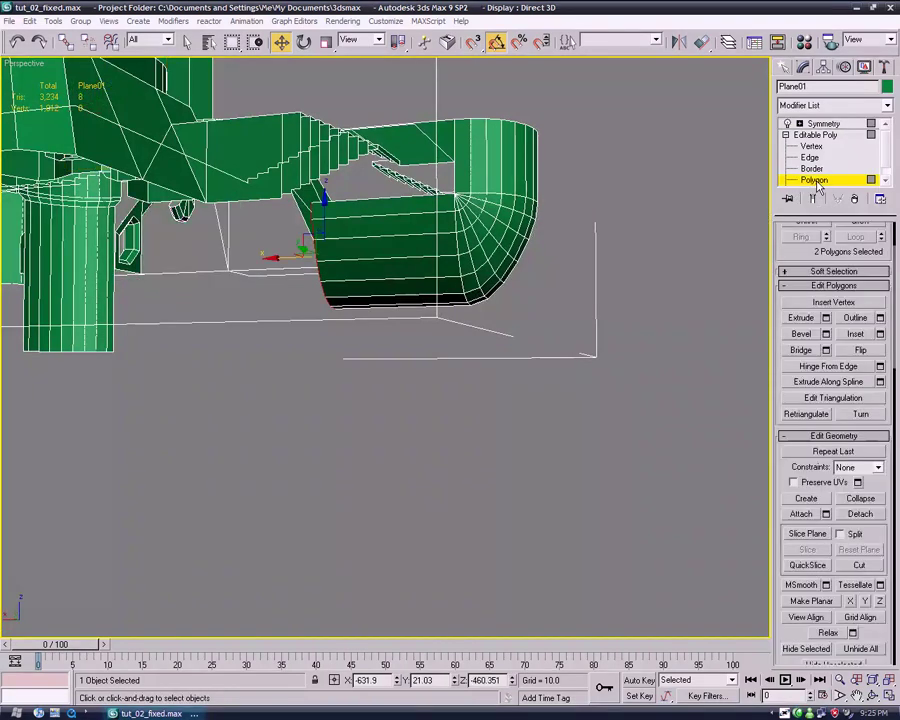
pyautogui.keyDown('alt'); pyautogui.moveTo(530, 413); pyautogui.dragTo(504, 436, button='middle'); pyautogui.keyUp('alt')
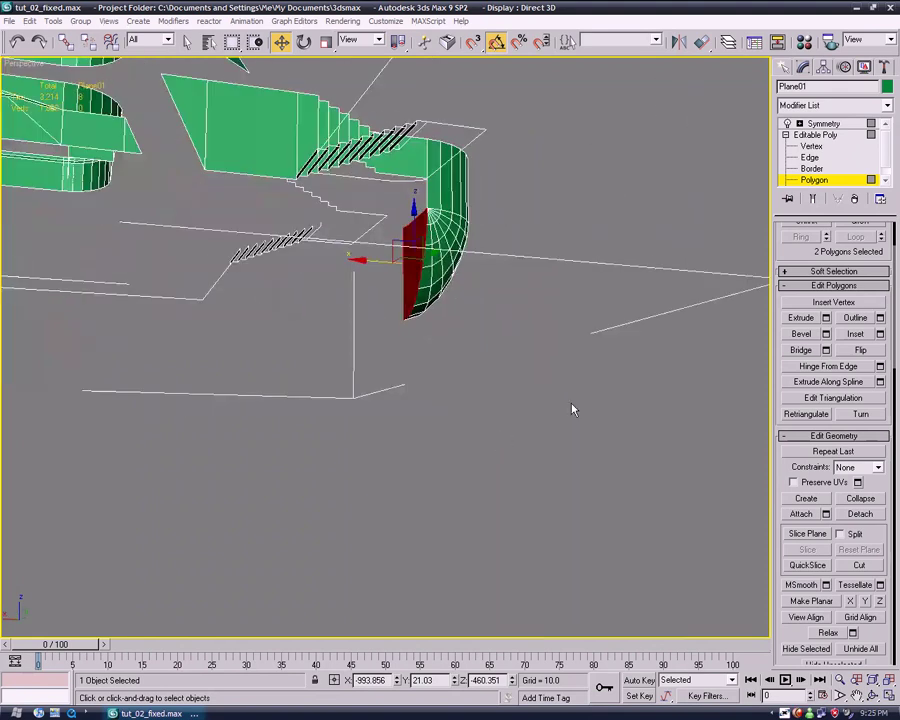
# Select the wedge of faces along the inner back side of the rounded underside, leaving out neighbouring walls, and delete them
pyautogui.moveTo(860, 249); pyautogui.dragTo(867, 296)
pyautogui.click(863, 272)
pyautogui.keyDown('alt'); pyautogui.moveTo(515, 284); pyautogui.dragTo(436, 270, button='middle'); pyautogui.keyUp('alt')
pyautogui.keyDown('alt'); pyautogui.click(420, 214); pyautogui.keyUp('alt')
pyautogui.keyDown('alt'); pyautogui.moveTo(420, 214); pyautogui.dragTo(234, 303, button='middle'); pyautogui.keyUp('alt')
pyautogui.scroll(3, 417, 226)
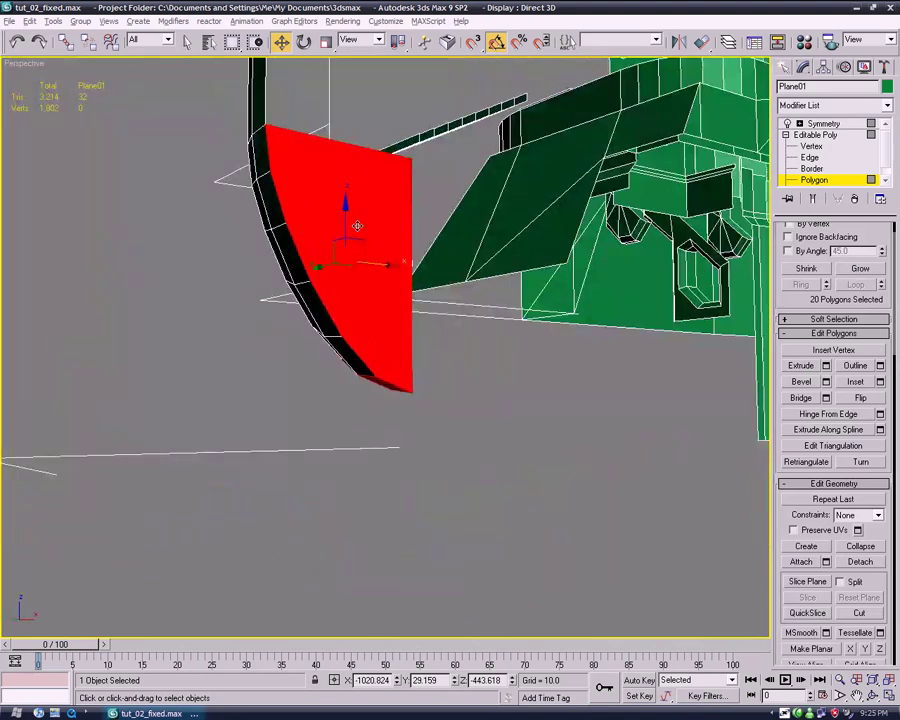
pyautogui.keyDown('alt'); pyautogui.click(345, 269); pyautogui.keyUp('alt')
pyautogui.keyDown('alt'); pyautogui.click(331, 237); pyautogui.keyUp('alt')
pyautogui.keyDown('alt'); pyautogui.click(311, 176); pyautogui.keyUp('alt')
pyautogui.keyDown('alt'); pyautogui.click(311, 153); pyautogui.keyUp('alt')
pyautogui.keyDown('alt'); pyautogui.click(375, 265); pyautogui.keyUp('alt')
pyautogui.keyDown('alt'); pyautogui.moveTo(375, 266); pyautogui.dragTo(527, 398, button='middle'); pyautogui.keyUp('alt')
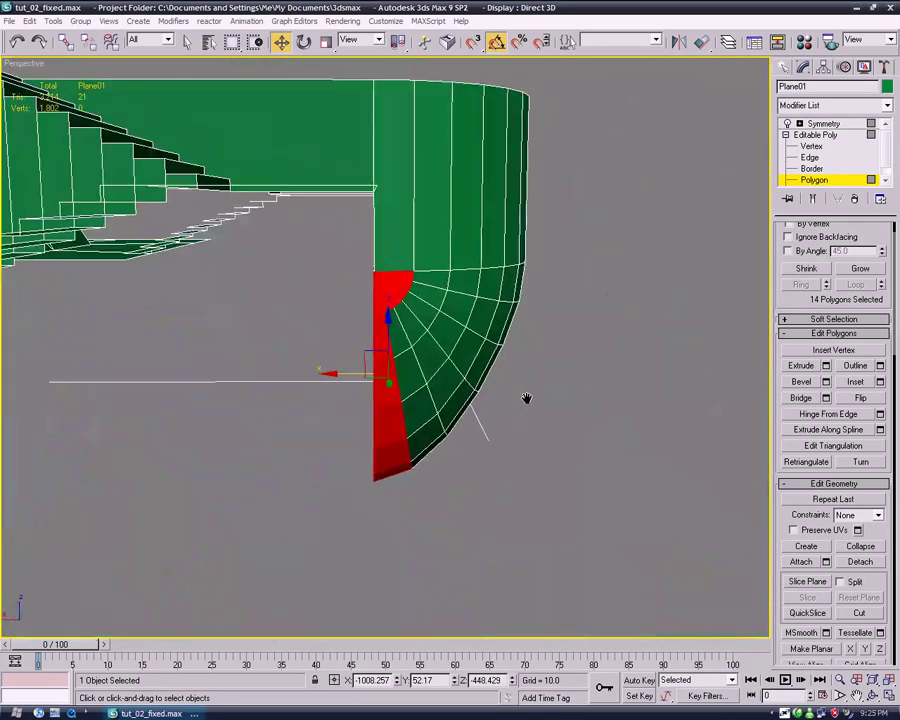
pyautogui.scroll(3, 527, 398)
pyautogui.keyDown('ctrl'); pyautogui.moveTo(444, 211); pyautogui.dragTo(419, 267); pyautogui.keyUp('ctrl')
pyautogui.hotkey('ctrl', 'z')
pyautogui.keyDown('ctrl'); pyautogui.moveTo(344, 190); pyautogui.dragTo(411, 247); pyautogui.keyUp('ctrl')
pyautogui.hotkey('ctrl', 'z')
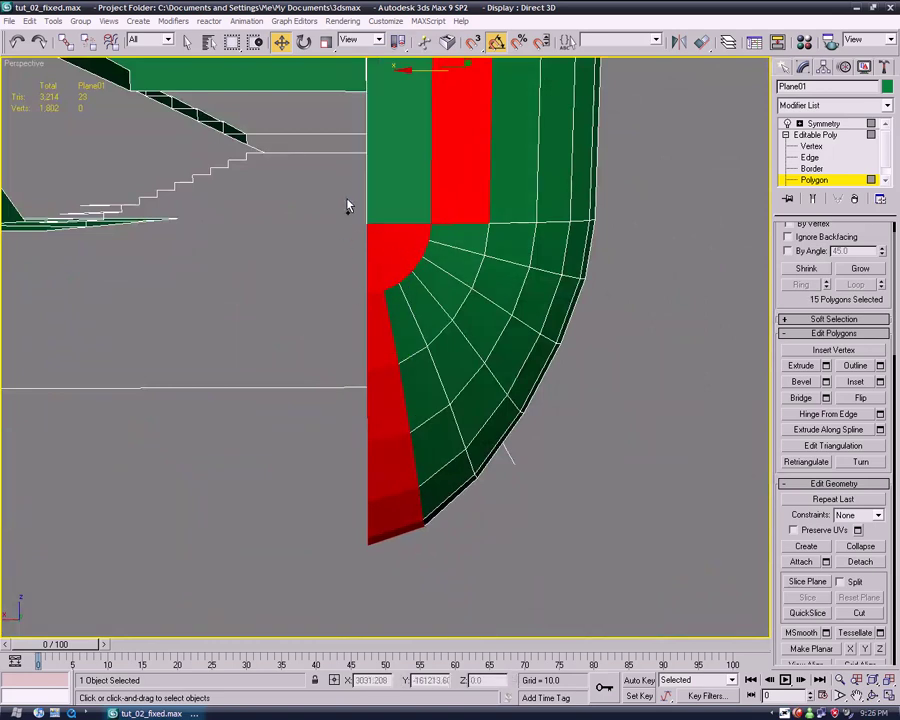
pyautogui.keyDown('alt'); pyautogui.moveTo(341, 196); pyautogui.dragTo(447, 236); pyautogui.keyUp('alt')
pyautogui.keyDown('ctrl'); pyautogui.click(375, 275); pyautogui.keyUp('ctrl')
pyautogui.keyDown('alt'); pyautogui.moveTo(402, 319); pyautogui.dragTo(636, 472, button='middle'); pyautogui.keyUp('alt')
pyautogui.press('Delete')
pyautogui.click(400, 295)
pyautogui.press('Delete')
# Create a single polygon closing the open back of the rounded underside, following its curved border vertices
pyautogui.click(805, 547)
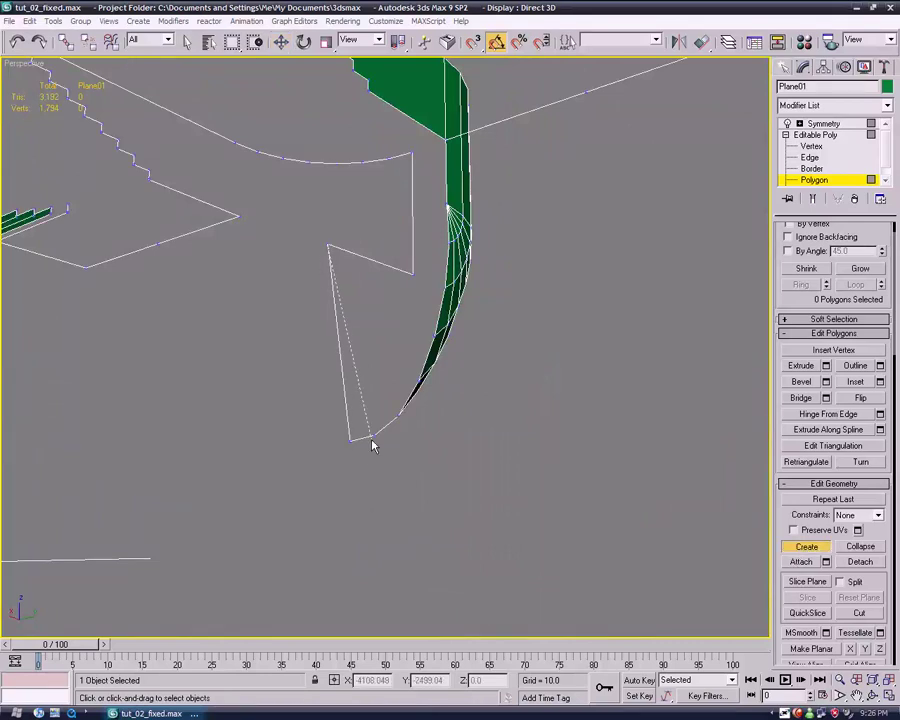
pyautogui.click(347, 440)
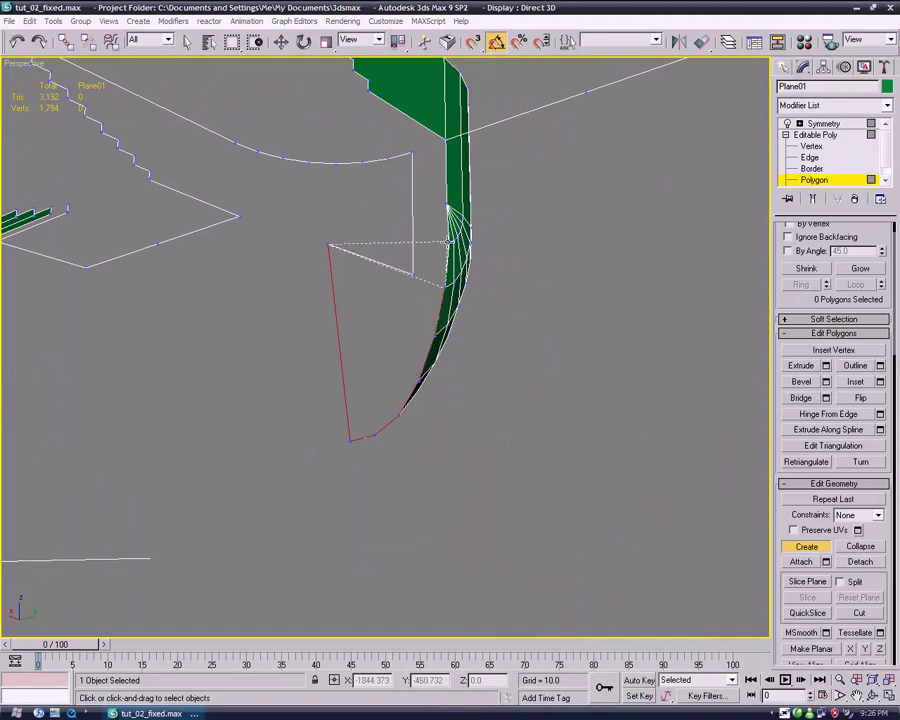
pyautogui.click(446, 206)
pyautogui.click(805, 550)
# Extrude the new back face of the rounded underside a short distance toward the building, to about X -958.4
pyautogui.keyDown('alt'); pyautogui.moveTo(625, 422); pyautogui.dragTo(758, 404, button='middle'); pyautogui.keyUp('alt')
pyautogui.click(789, 367)
pyautogui.keyDown('alt'); pyautogui.moveTo(630, 398); pyautogui.dragTo(568, 400, button='middle'); pyautogui.keyUp('alt')
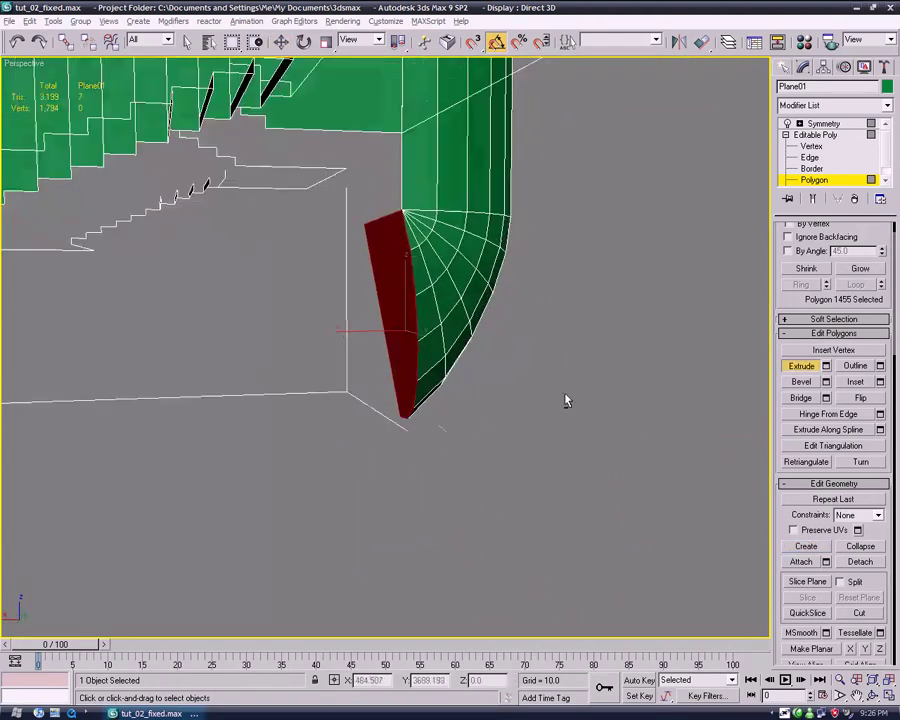
pyautogui.moveTo(401, 337); pyautogui.dragTo(320, 120)
pyautogui.click(282, 42)
pyautogui.keyDown('alt'); pyautogui.moveTo(330, 200); pyautogui.dragTo(464, 284, button='middle'); pyautogui.keyUp('alt')
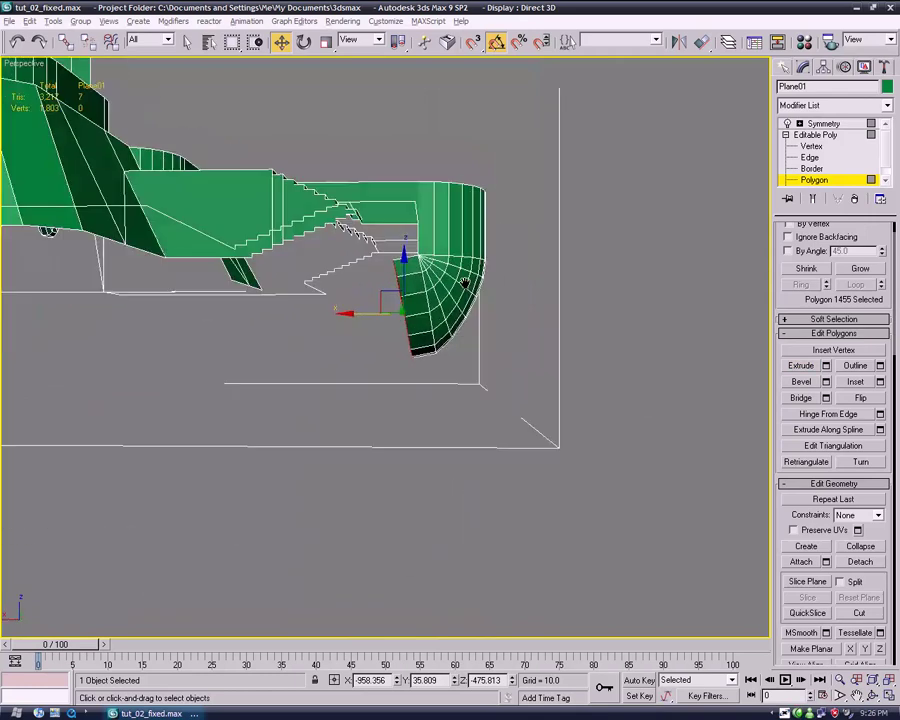
# Try moving the extruded end face along its local Z axis to about X -731.0, and undo the move
pyautogui.click(378, 40)
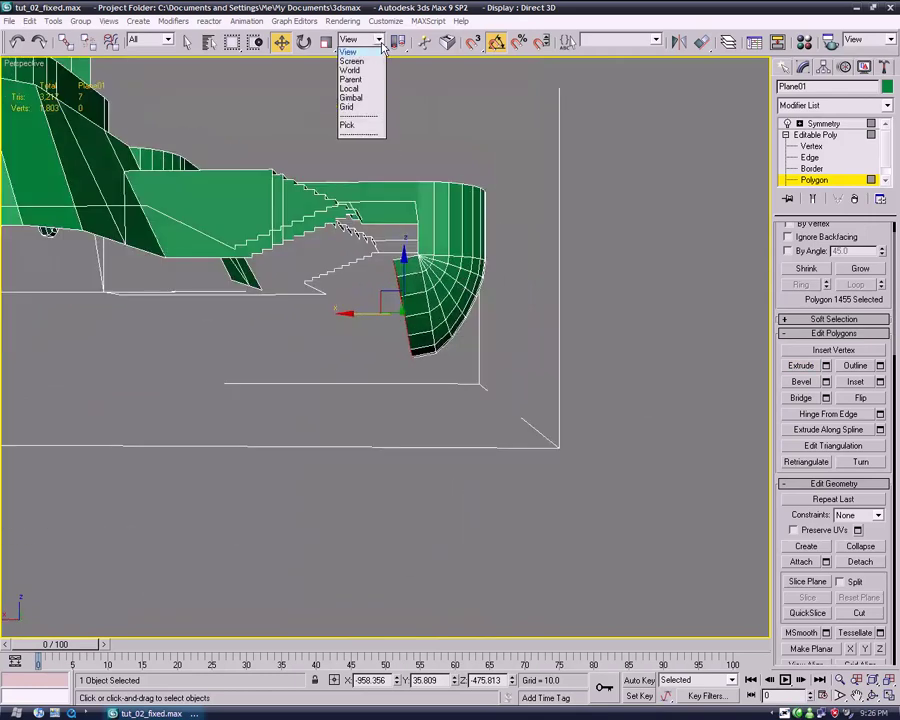
pyautogui.click(350, 88)
pyautogui.moveTo(372, 323); pyautogui.dragTo(295, 358)
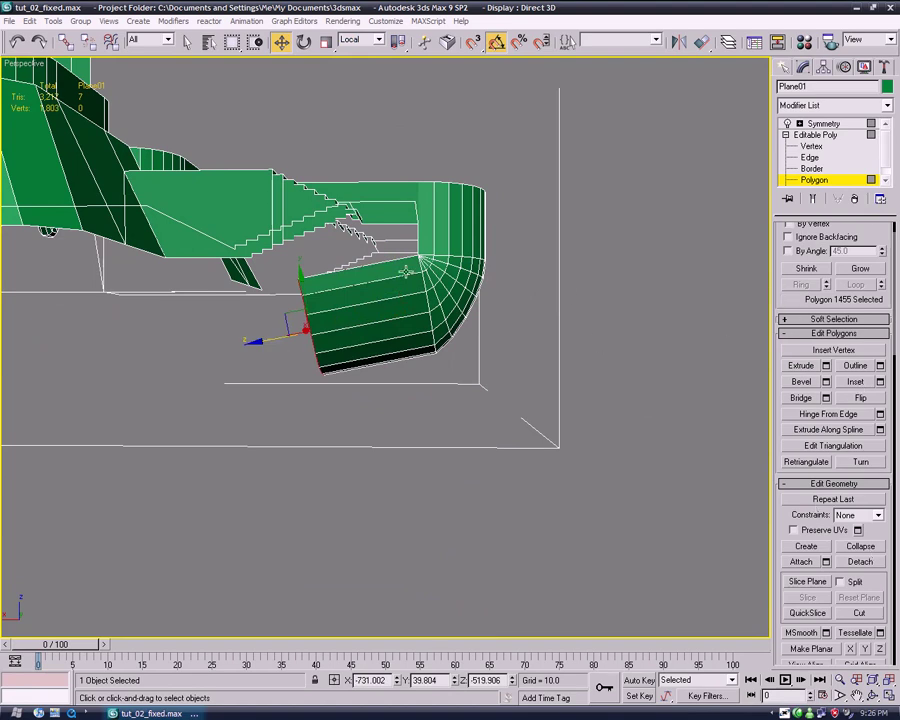
pyautogui.hotkey('ctrl', 'z')
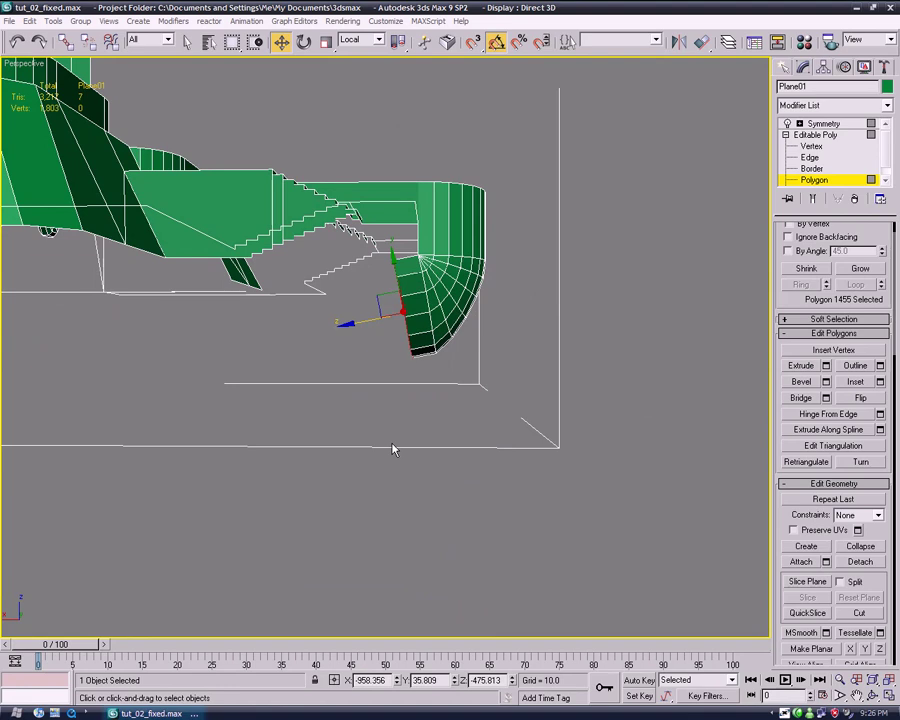
# Compare the View and Local coordinate systems on the end face, then try moving it along its local Z axis and cancel
pyautogui.click(373, 42)
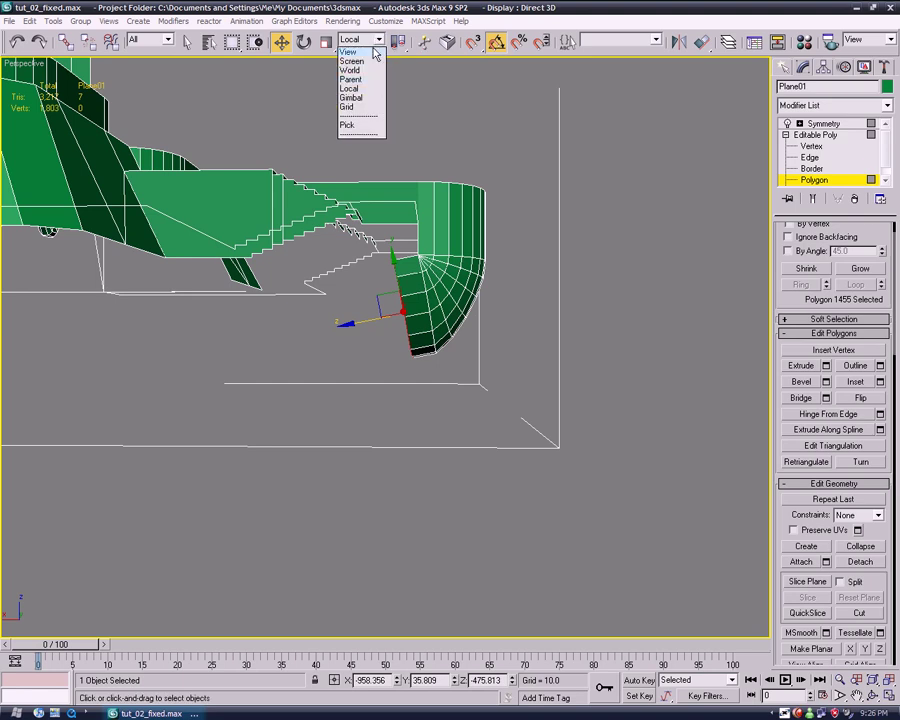
pyautogui.click(375, 52)
pyautogui.scroll(-6, 374, 225)
pyautogui.keyDown('alt'); pyautogui.moveTo(374, 225); pyautogui.dragTo(388, 263, button='middle'); pyautogui.keyUp('alt')
pyautogui.keyDown('alt'); pyautogui.moveTo(352, 536); pyautogui.dragTo(382, 456, button='middle'); pyautogui.keyUp('alt')
pyautogui.click(377, 42)
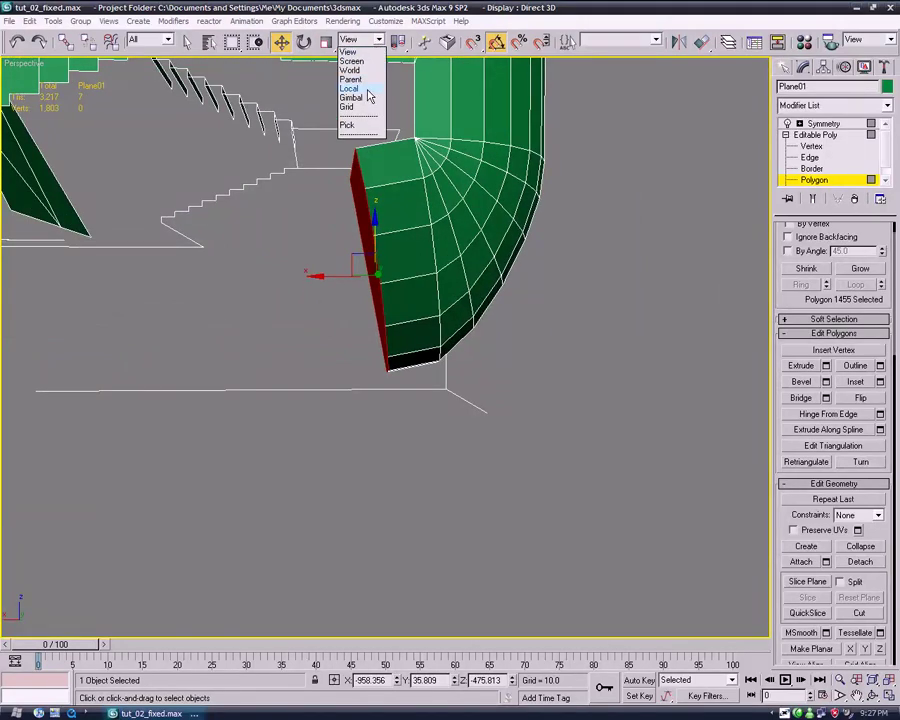
pyautogui.click(367, 89)
pyautogui.keyDown('alt'); pyautogui.moveTo(380, 127); pyautogui.dragTo(399, 182, button='middle'); pyautogui.keyUp('alt')
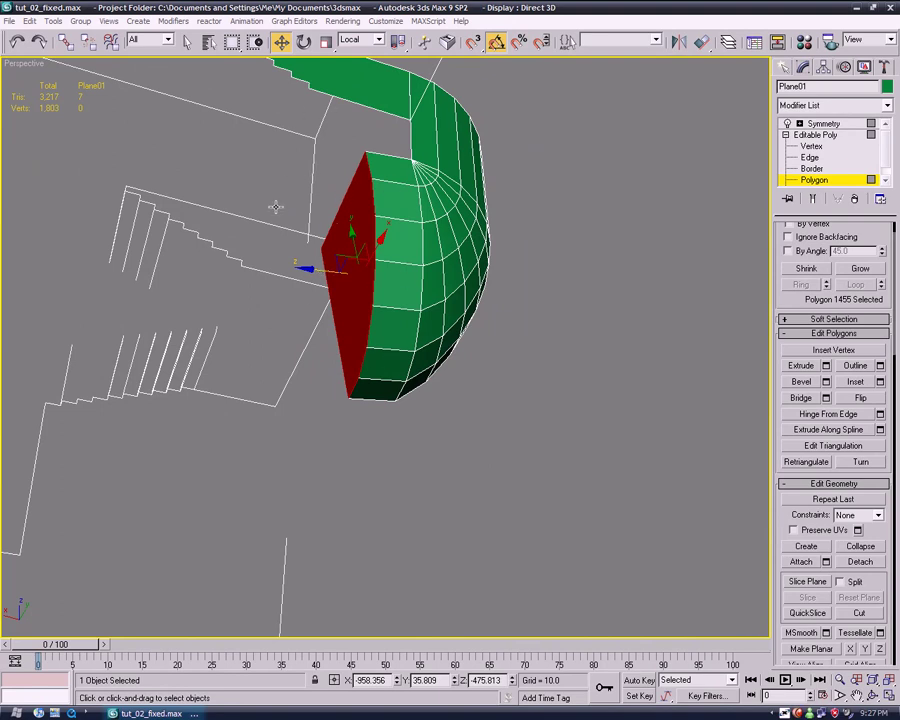
pyautogui.keyDown('alt'); pyautogui.moveTo(386, 355); pyautogui.dragTo(357, 373, button='middle'); pyautogui.keyUp('alt')
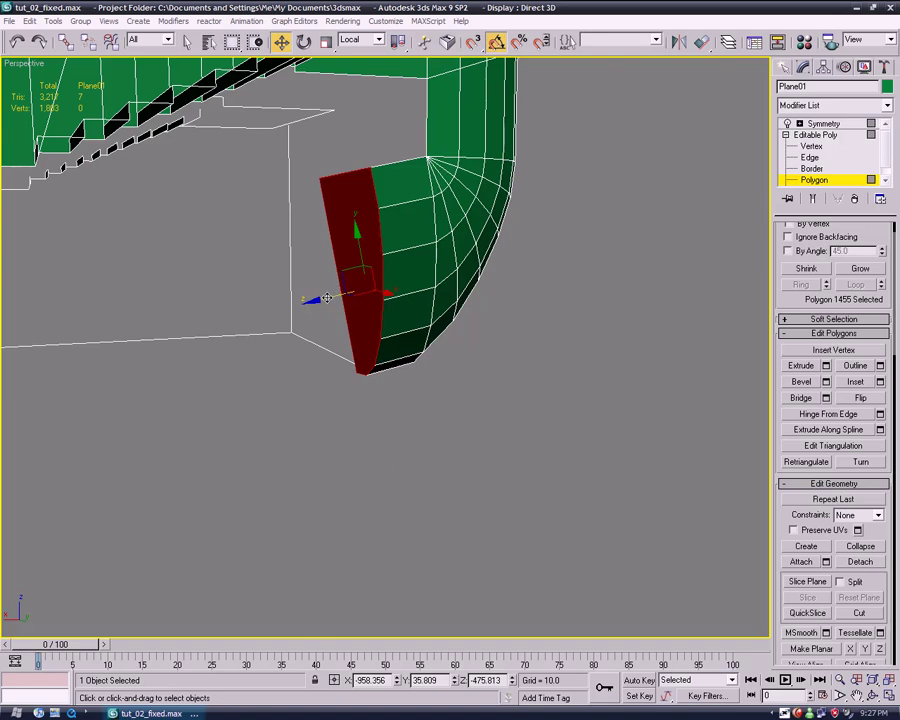
pyautogui.moveTo(326, 298); pyautogui.dragTo(145, 342)
pyautogui.rightClick(145, 342)
# Try moving the end face in the View coordinate system, including along X to about -786.6, and cancel the moves
pyautogui.click(362, 40)
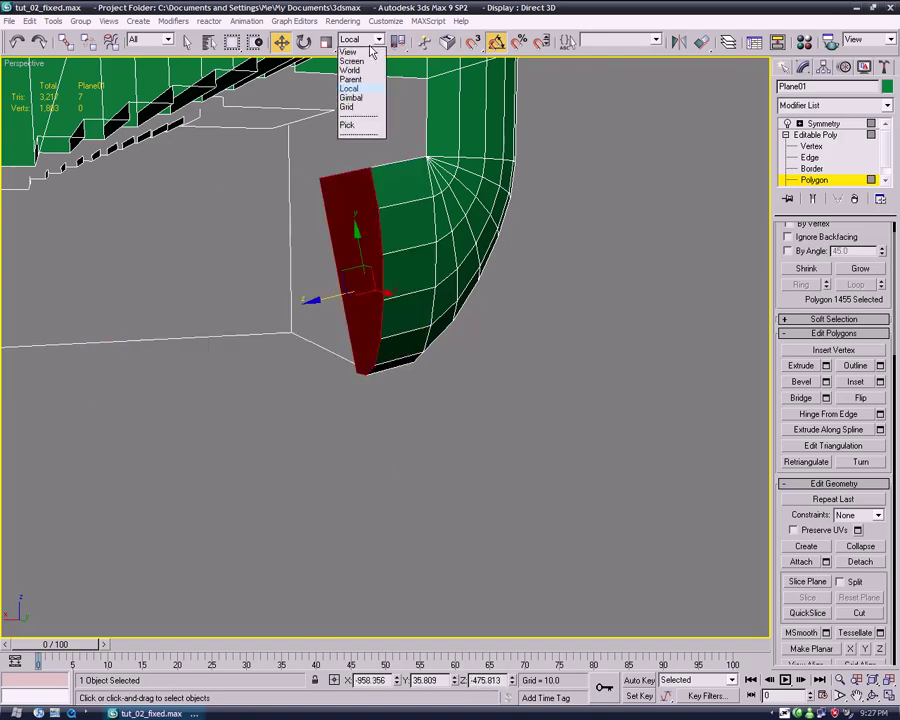
pyautogui.click(366, 52)
pyautogui.moveTo(320, 291); pyautogui.dragTo(161, 299)
pyautogui.keyDown('alt'); pyautogui.moveTo(161, 299); pyautogui.dragTo(243, 364, button='middle'); pyautogui.keyUp('alt')
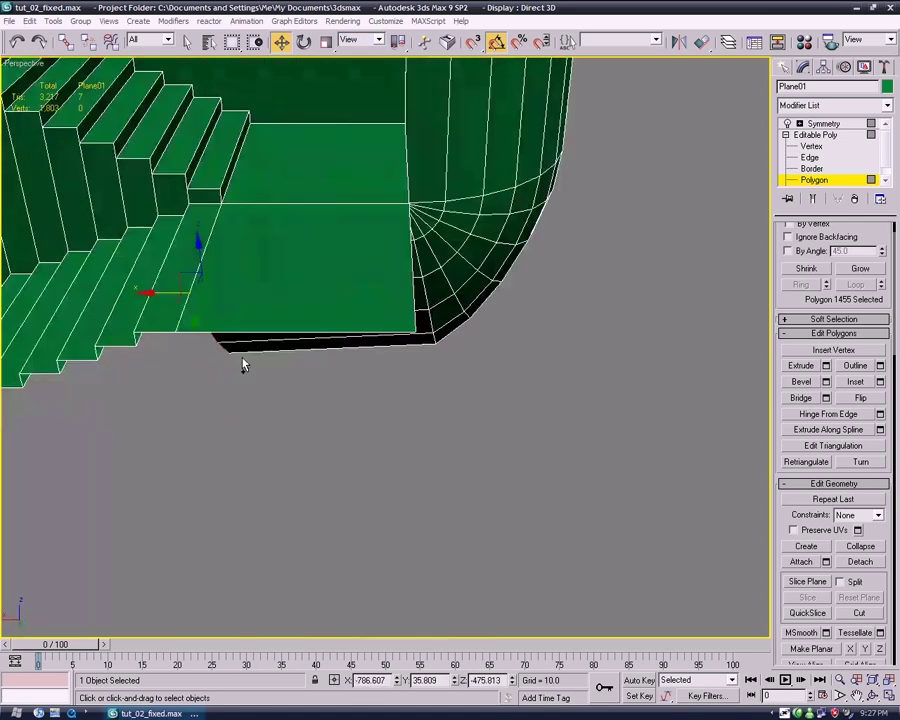
pyautogui.moveTo(368, 322); pyautogui.dragTo(371, 450)
pyautogui.rightClick(371, 450)
pyautogui.keyDown('alt'); pyautogui.moveTo(410, 496); pyautogui.dragTo(436, 171, button='middle'); pyautogui.keyUp('alt')
pyautogui.moveTo(352, 257); pyautogui.dragTo(137, 326)
pyautogui.rightClick(137, 326)
# Using the Local coordinate system, move the end face along its local Z axis to about X -663.8, Z -532.9
pyautogui.click(379, 39)
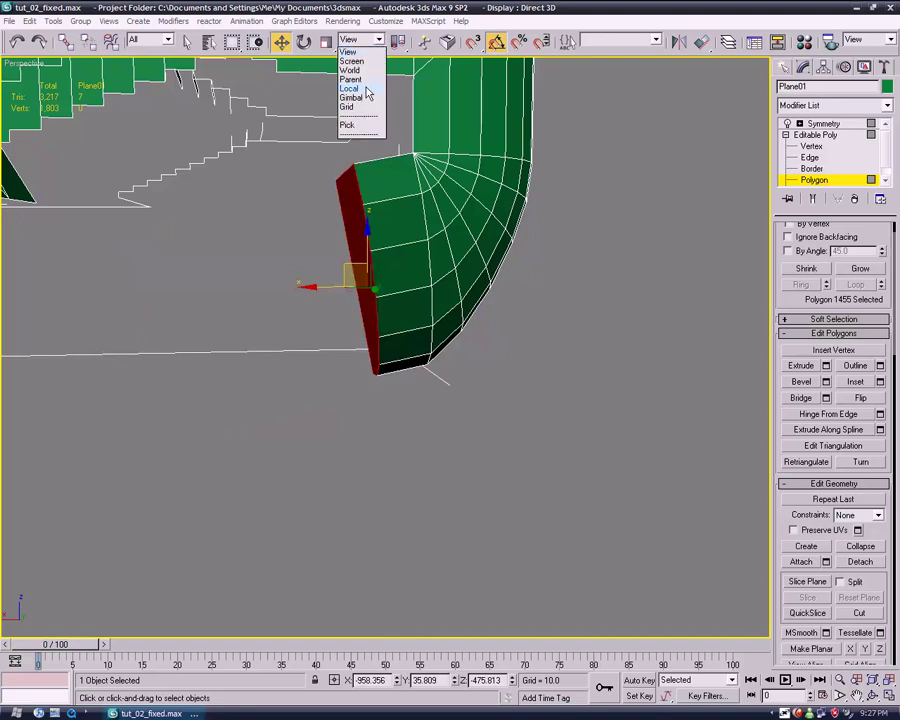
pyautogui.click(368, 92)
pyautogui.moveTo(310, 300); pyautogui.dragTo(240, 312)
pyautogui.scroll(-4, 259, 288)
# Try moving the end face in the Screen coordinate system, including upward to about Z -184.4, and cancel the moves
pyautogui.click(378, 41)
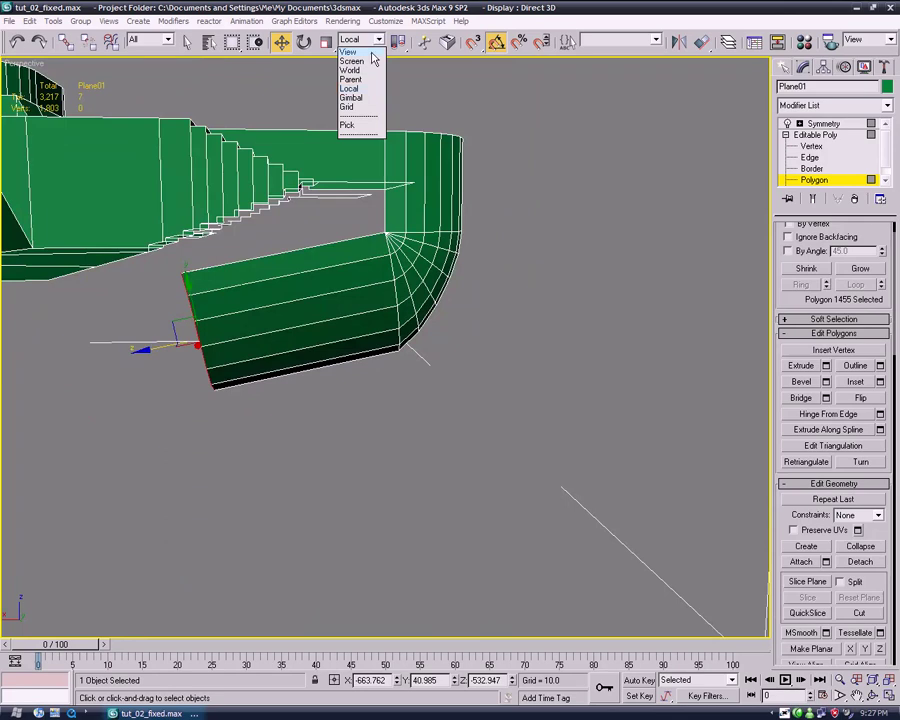
pyautogui.click(373, 61)
pyautogui.keyDown('alt'); pyautogui.moveTo(263, 277); pyautogui.dragTo(566, 233, button='middle'); pyautogui.keyUp('alt')
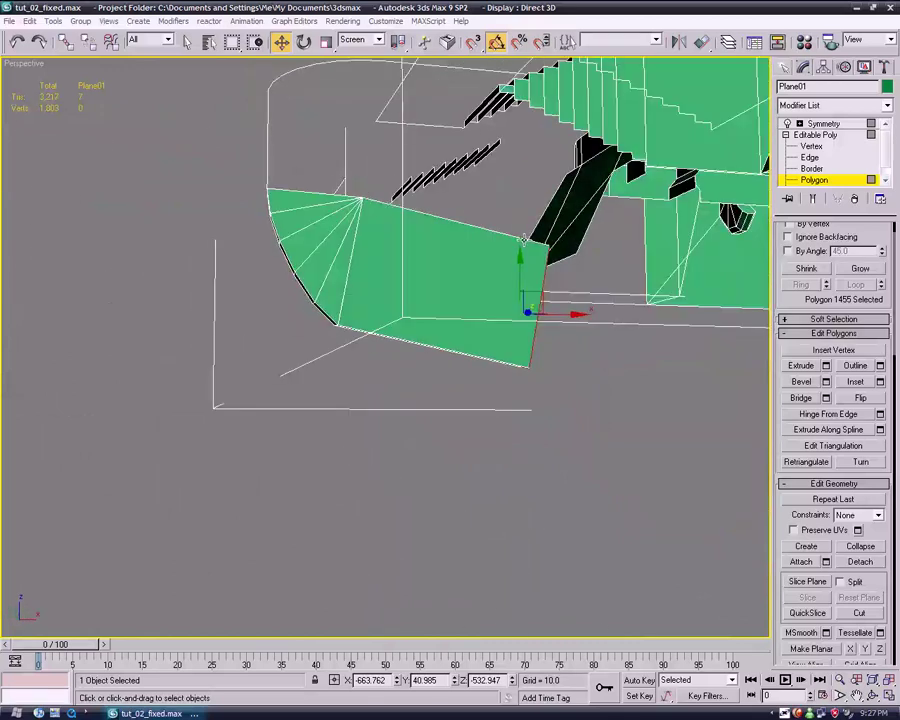
pyautogui.moveTo(518, 266); pyautogui.dragTo(527, 125)
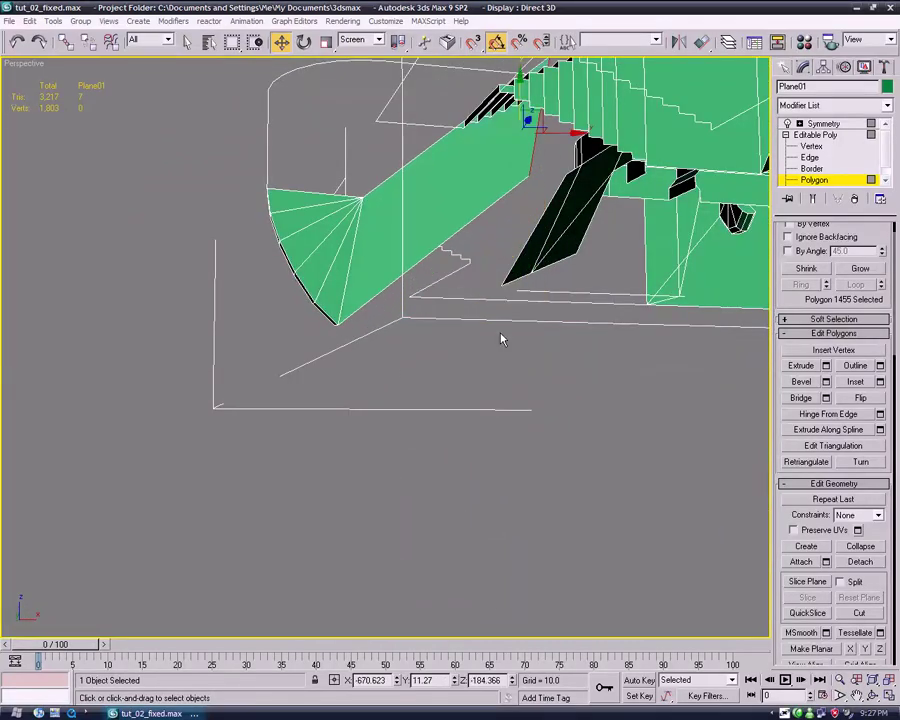
pyautogui.keyDown('alt'); pyautogui.moveTo(557, 445); pyautogui.dragTo(327, 358, button='middle'); pyautogui.keyUp('alt')
pyautogui.moveTo(380, 347); pyautogui.dragTo(631, 354)
pyautogui.keyDown('alt'); pyautogui.moveTo(604, 472); pyautogui.dragTo(213, 279, button='middle'); pyautogui.keyUp('alt')
pyautogui.keyDown('alt'); pyautogui.moveTo(383, 360); pyautogui.dragTo(364, 340, button='middle'); pyautogui.keyUp('alt')
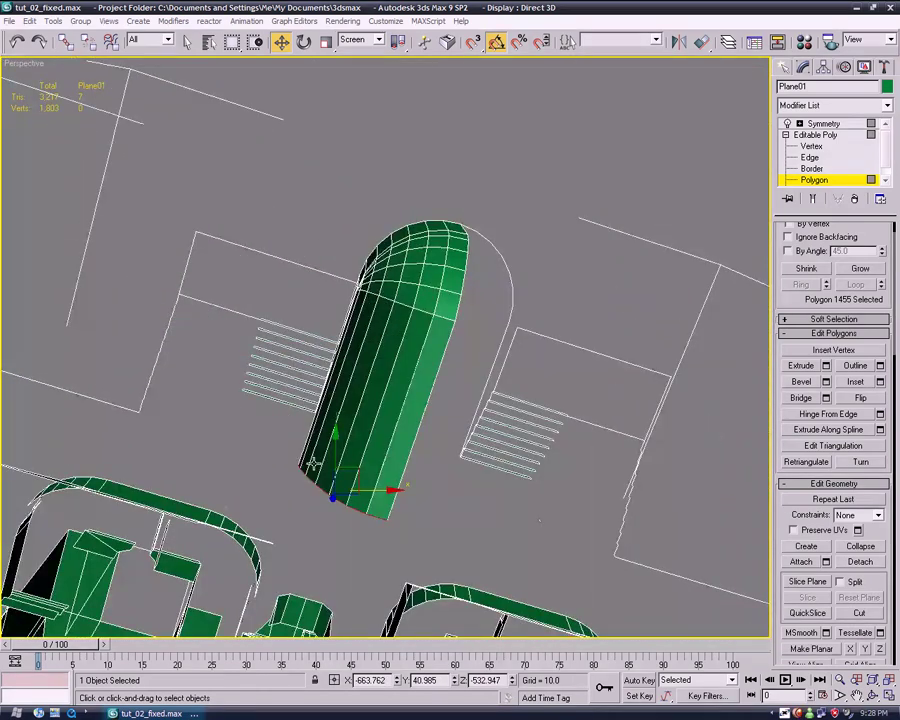
pyautogui.keyDown('alt'); pyautogui.moveTo(444, 531); pyautogui.dragTo(518, 526, button='middle'); pyautogui.keyUp('alt')
# Restore the View reference coordinate system and clear the polygon selection
pyautogui.click(377, 41)
pyautogui.click(364, 55)
pyautogui.keyDown('alt'); pyautogui.moveTo(400, 322); pyautogui.dragTo(482, 311, button='middle'); pyautogui.keyUp('alt')
pyautogui.scroll(-3, 482, 311)
pyautogui.click(507, 443)
pyautogui.keyDown('alt'); pyautogui.moveTo(443, 468); pyautogui.dragTo(506, 366, button='middle'); pyautogui.keyUp('alt')
pyautogui.click(372, 40)
pyautogui.click(370, 42)
pyautogui.scroll(4, 537, 360)
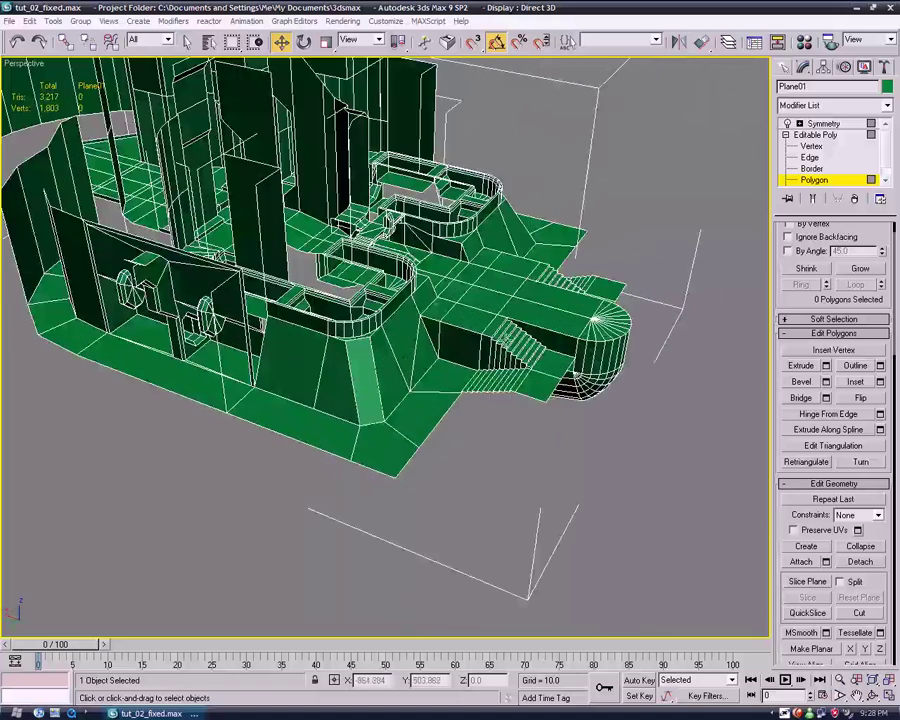
pyautogui.scroll(5, 537, 360)
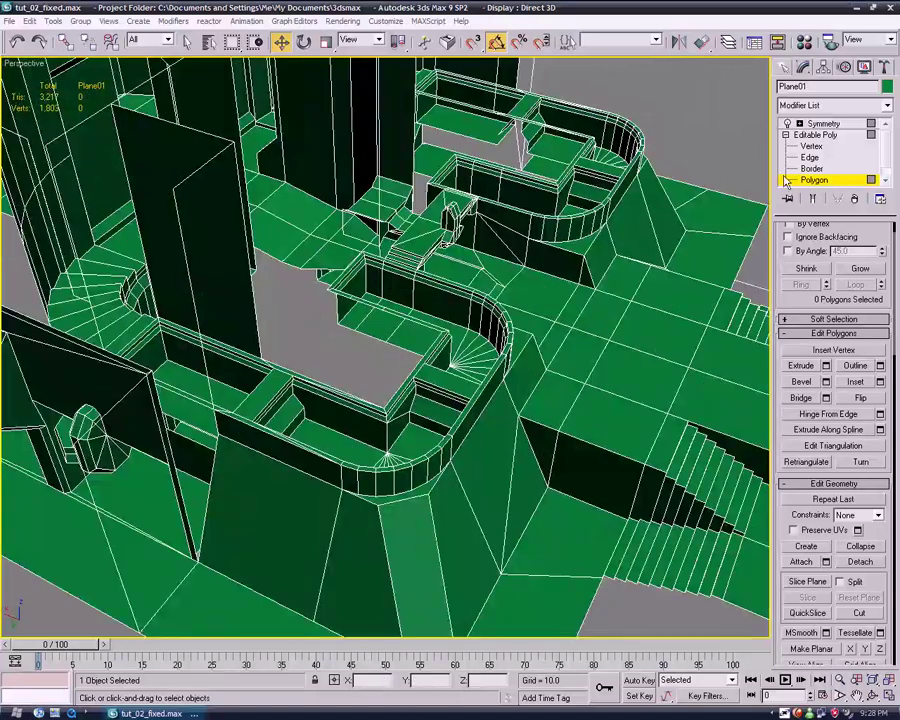
# Collapse the mirrored building and its Symmetry modifier into one Editable Poly, and switch to Polygon sub-object editing
pyautogui.rightClick(632, 224)
pyautogui.moveTo(688, 337)
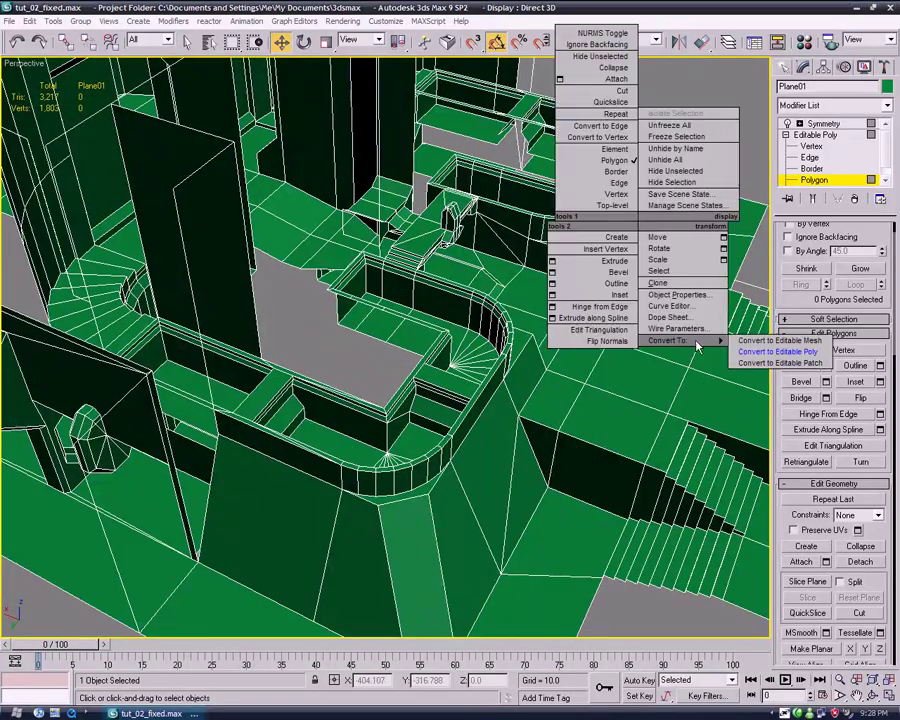
pyautogui.click(752, 348)
pyautogui.keyDown('alt'); pyautogui.moveTo(648, 340); pyautogui.dragTo(648, 233, button='middle'); pyautogui.keyUp('alt')
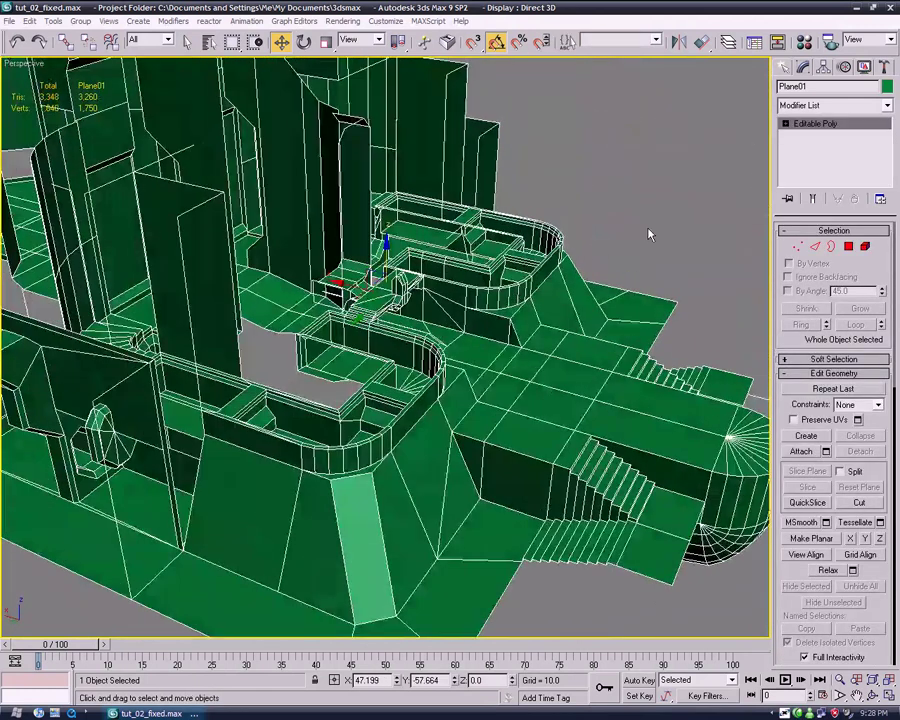
pyautogui.click(786, 124)
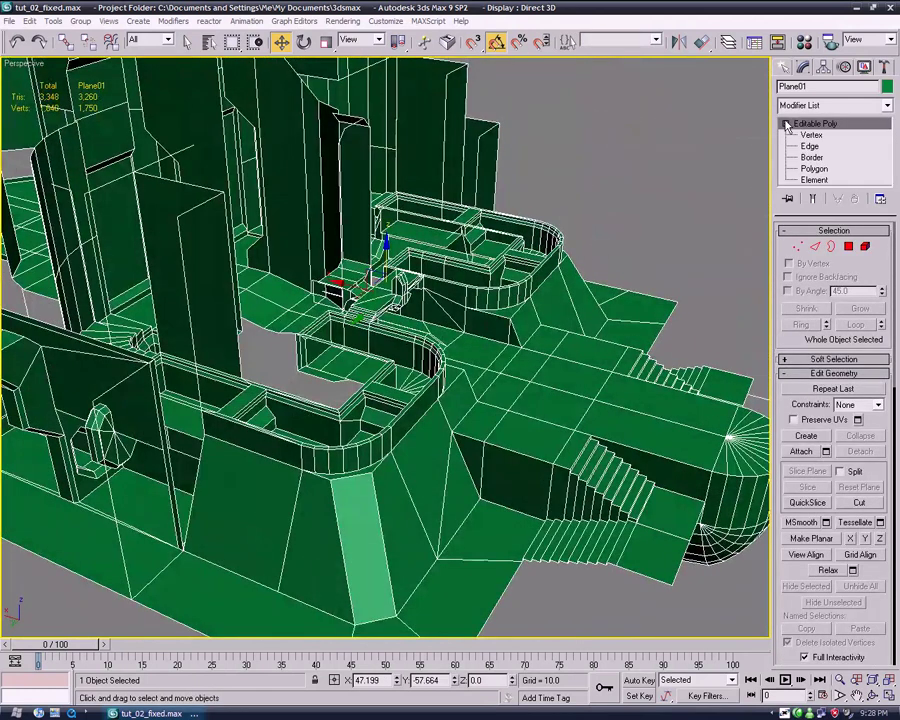
pyautogui.click(814, 169)
# Examine the remaining gaps around the rounded balcony structures and across the whole building
pyautogui.keyDown('alt'); pyautogui.moveTo(420, 330); pyautogui.dragTo(450, 390, button='middle'); pyautogui.keyUp('alt')
pyautogui.scroll(5, 450, 390)
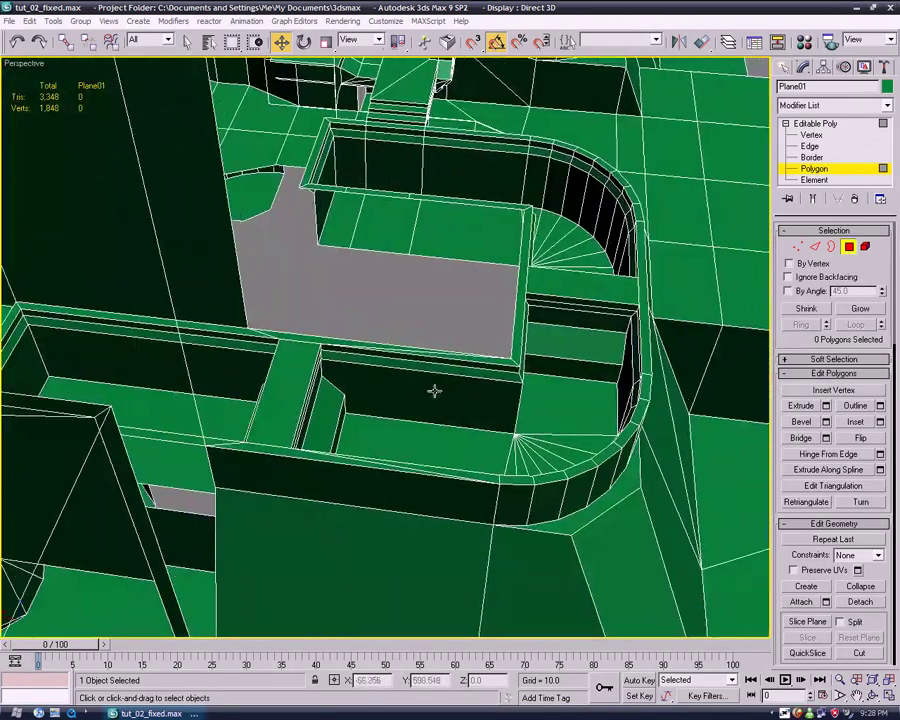
pyautogui.scroll(6, 434, 390)
pyautogui.scroll(-7, 428, 390)
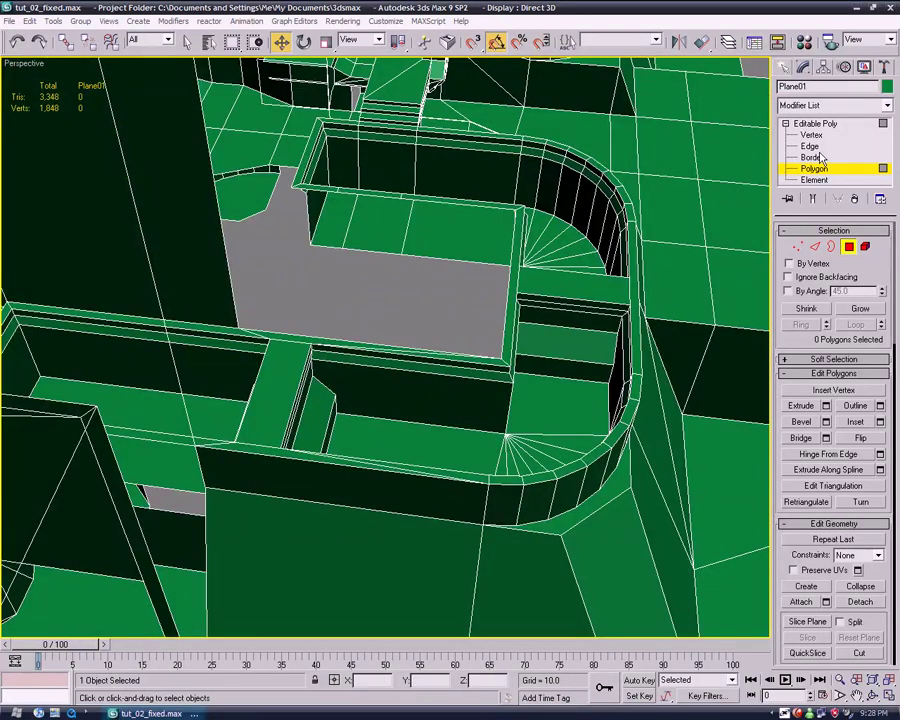
pyautogui.scroll(-8, 424, 245)
pyautogui.scroll(5, 440, 372)
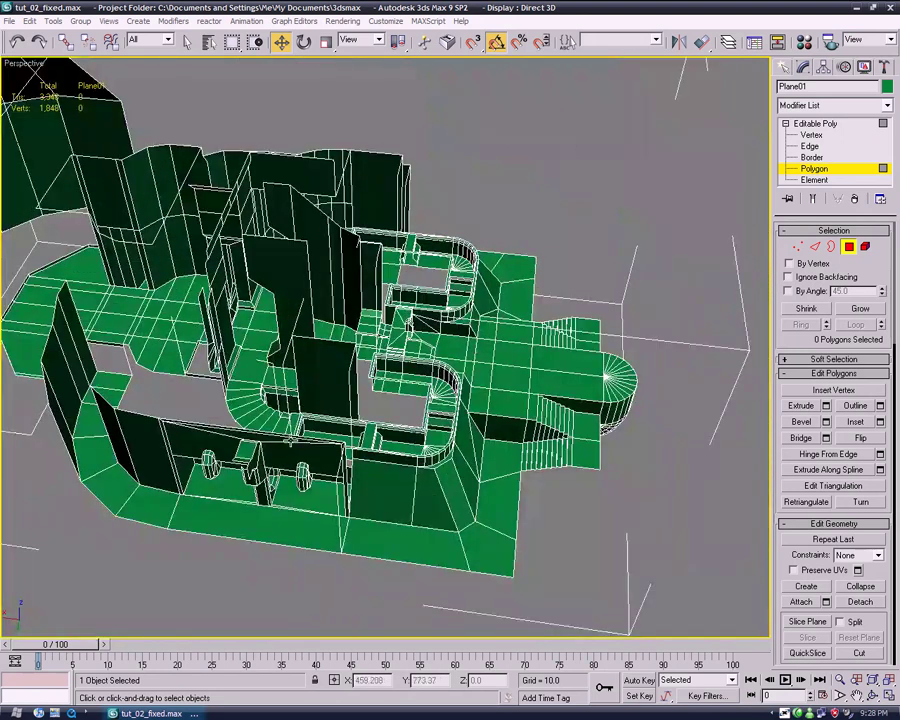
pyautogui.moveTo(153, 275); pyautogui.dragTo(254, 250, button='middle')
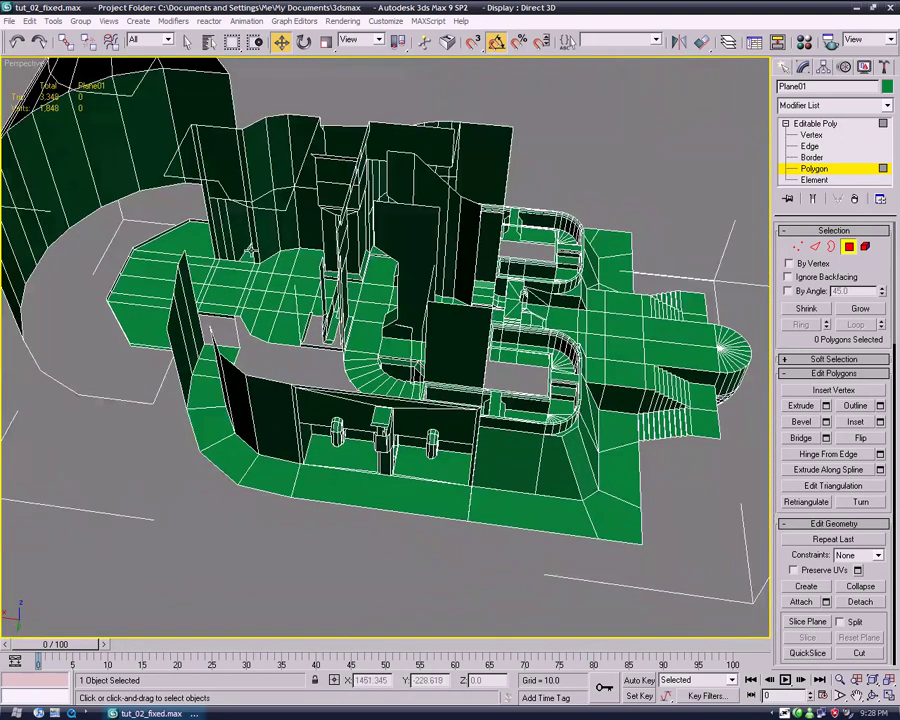
pyautogui.scroll(10, 405, 368)
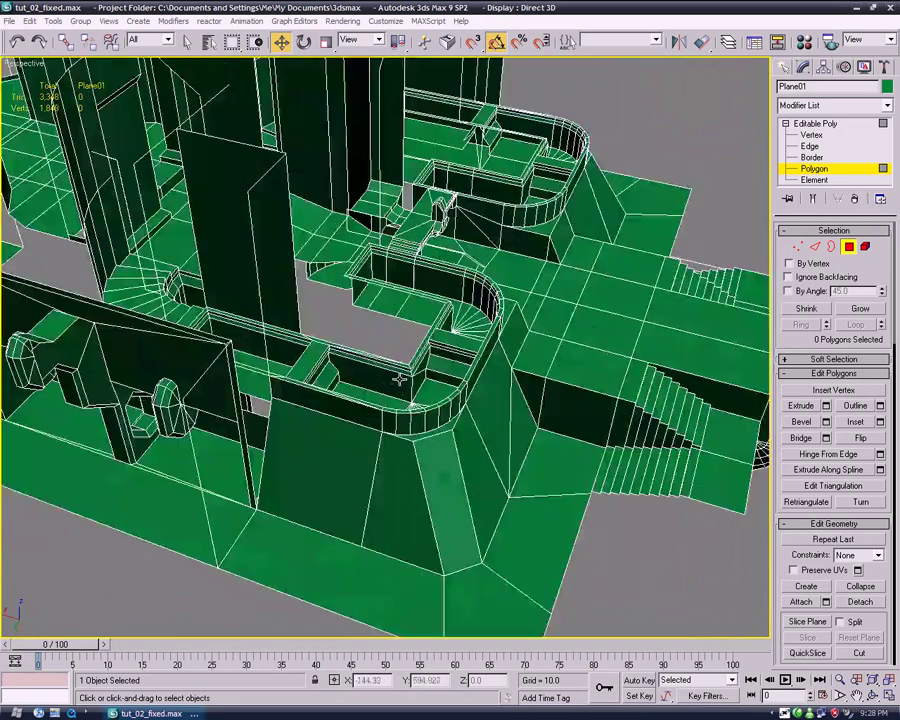
pyautogui.scroll(5, 412, 360)
pyautogui.scroll(-5, 434, 390)
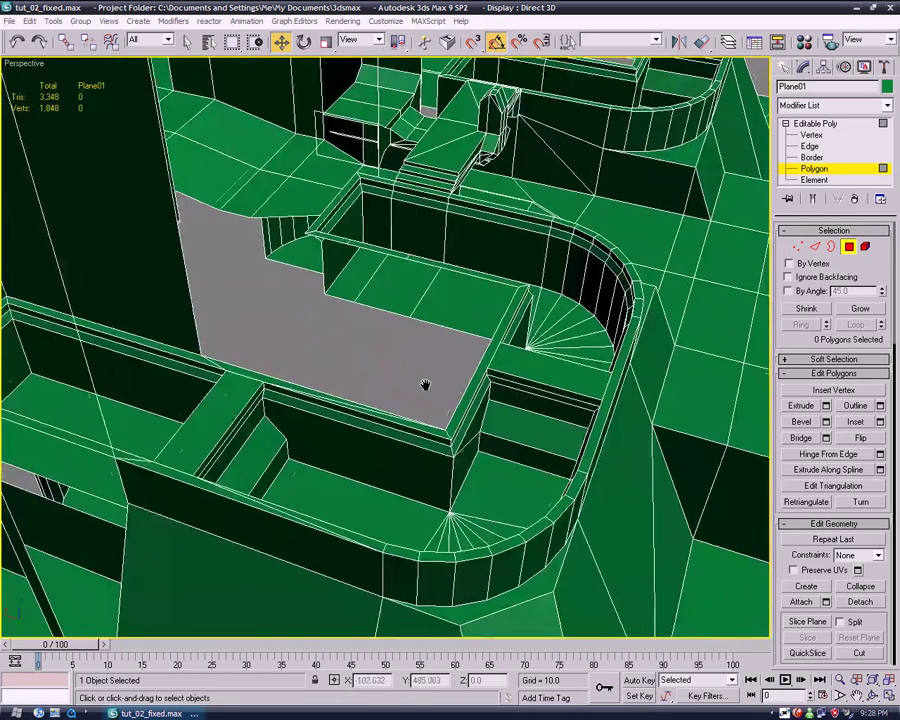
# Switch to the desktop and open the Cool Concepts folder from My Documents\2D Stuff in a maximized window
pyautogui.click(140, 712)
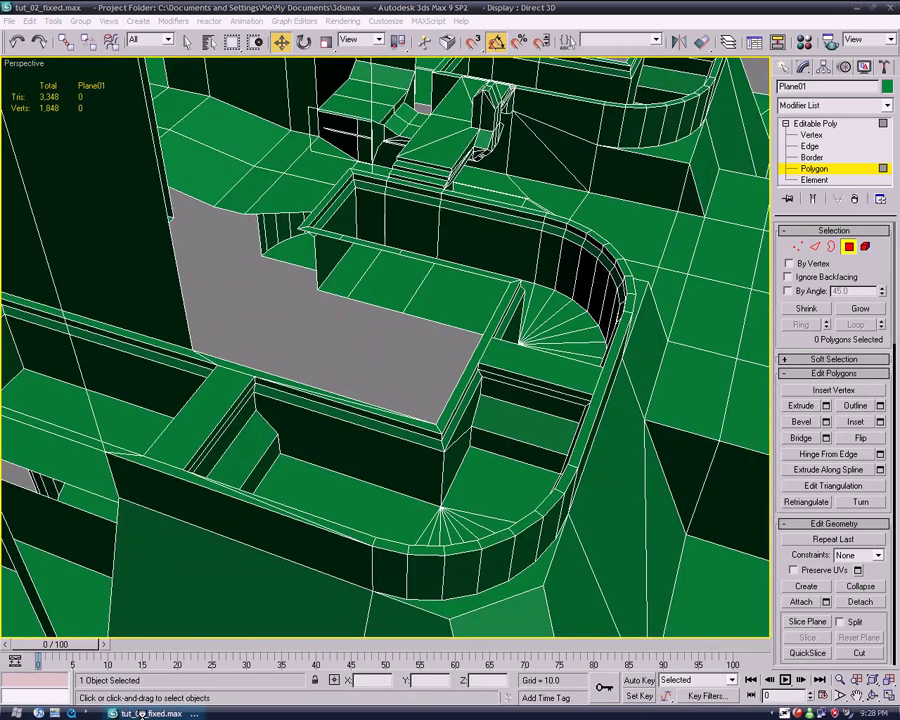
pyautogui.press('super')
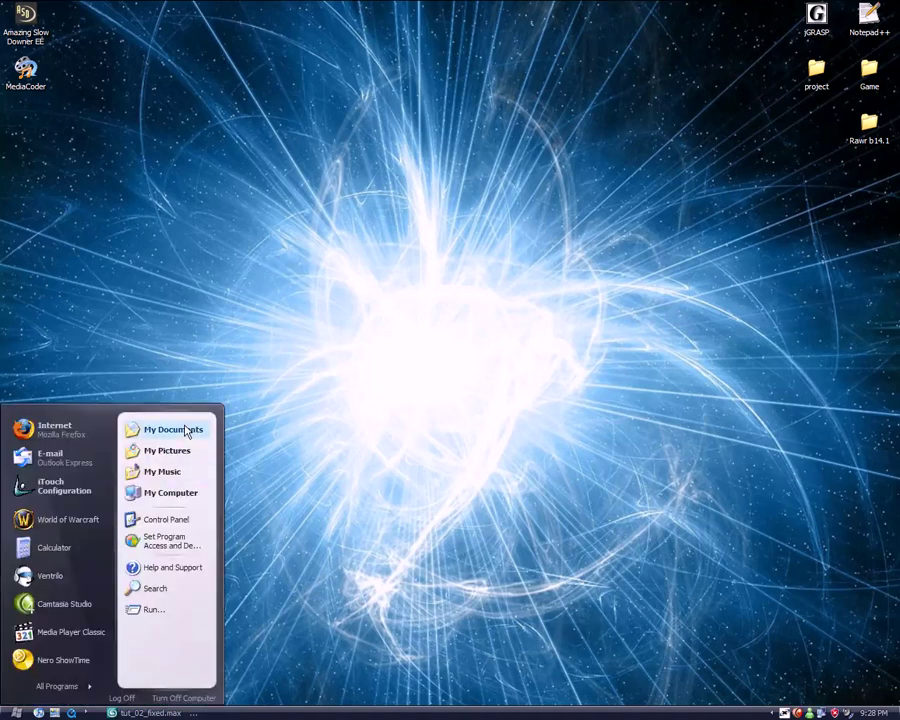
pyautogui.click(185, 430)
pyautogui.doubleClick(350, 178)
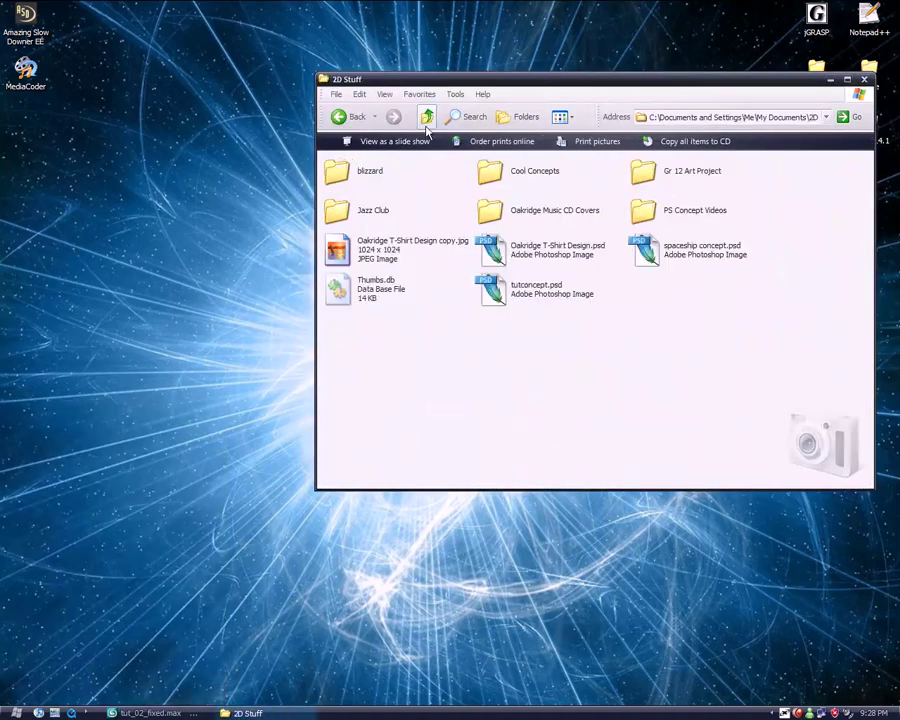
pyautogui.doubleClick(536, 172)
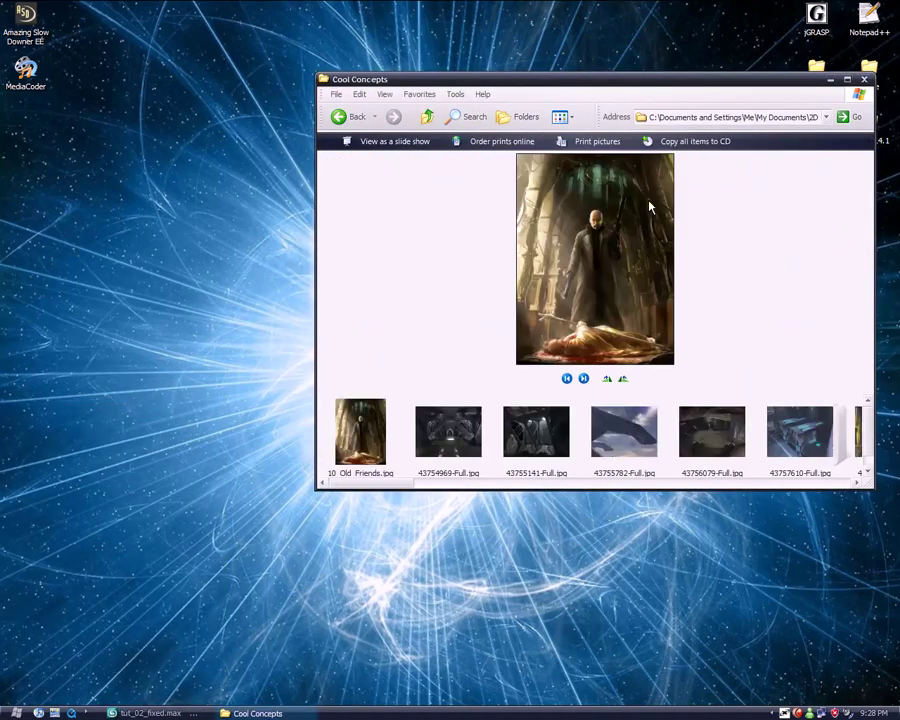
pyautogui.click(847, 79)
# Find SINS_desert_water.jpg, open it in Windows Picture and Fax Viewer, and examine the large curved structure up close
pyautogui.click(523, 701)
pyautogui.click(523, 702)
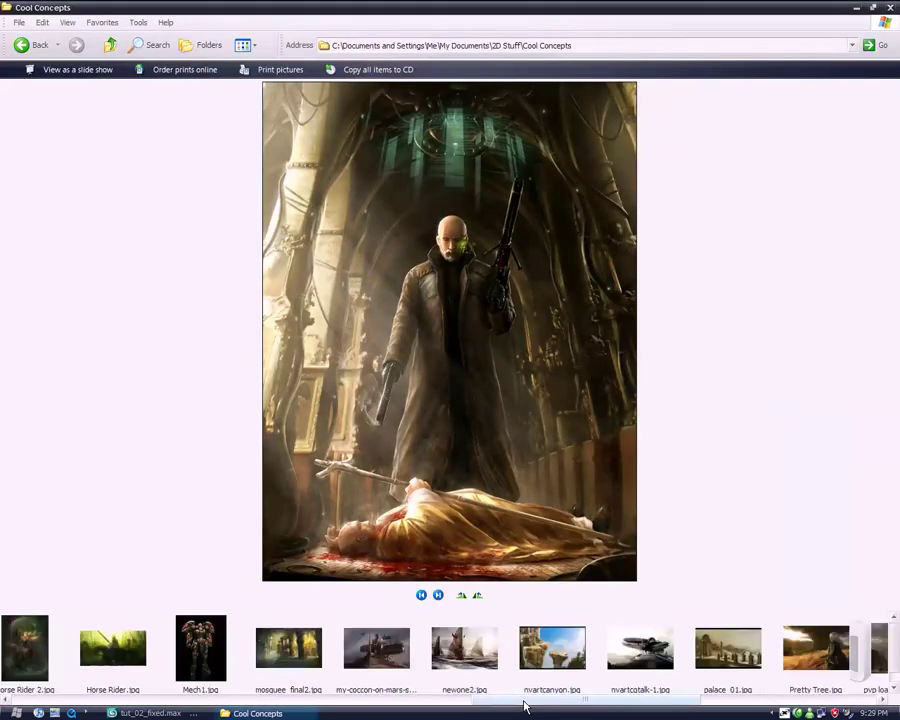
pyautogui.moveTo(523, 705); pyautogui.dragTo(658, 683)
pyautogui.click(485, 650)
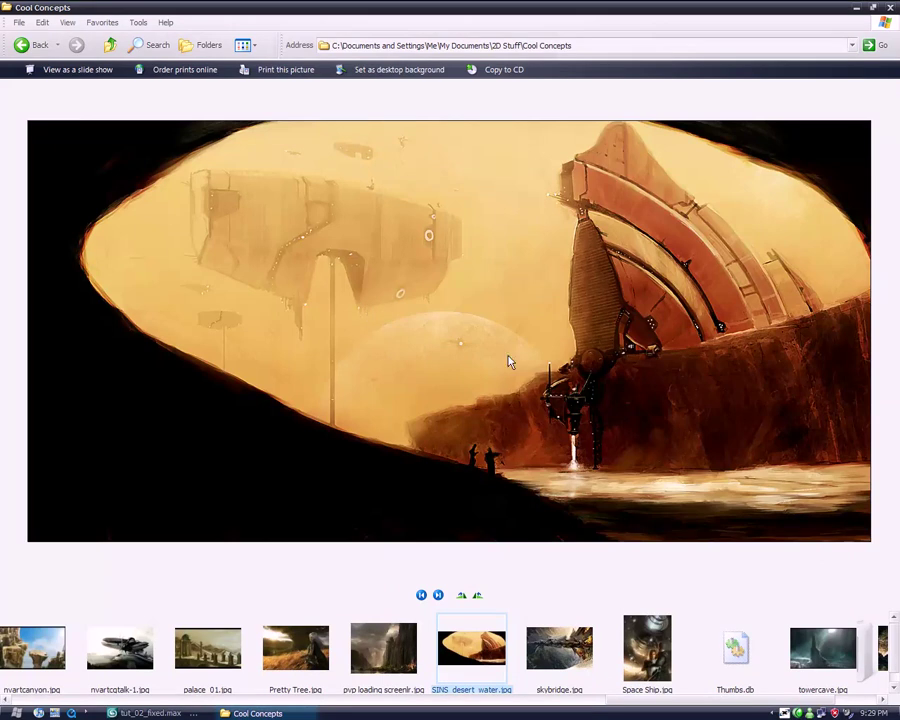
pyautogui.doubleClick(476, 645)
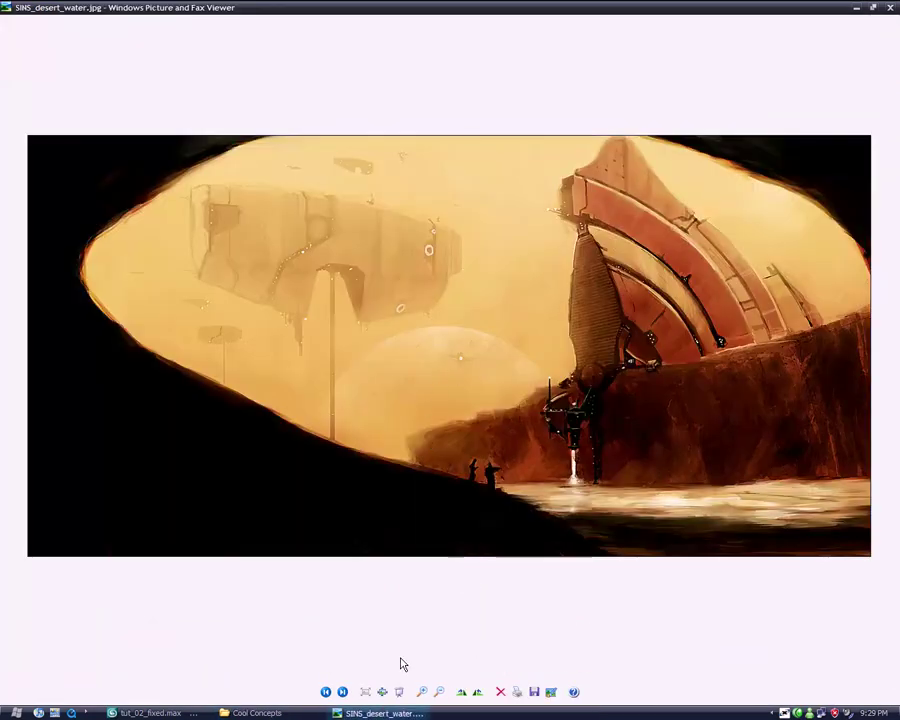
pyautogui.click(421, 692)
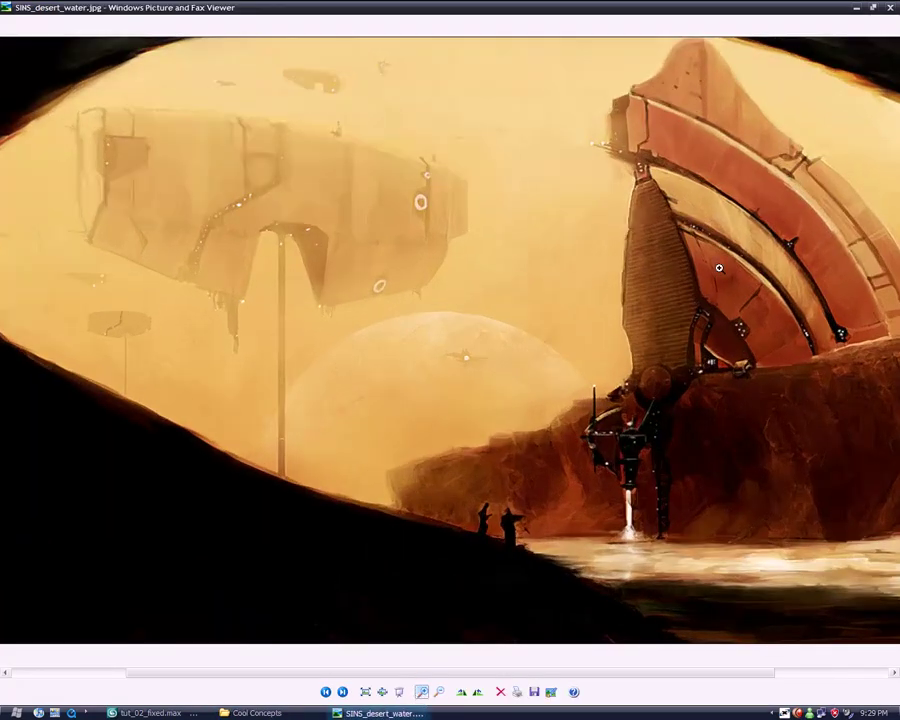
pyautogui.moveTo(714, 268); pyautogui.dragTo(511, 338)
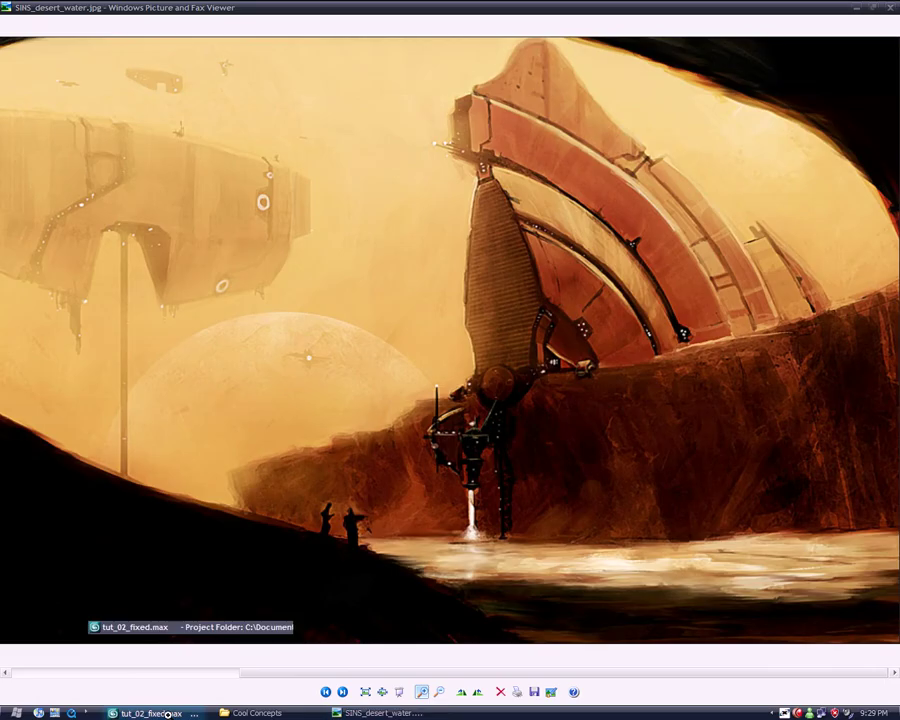
# Switch back to 3ds Max and cut new edges across the ledge bordering the balcony gap, from the crossing wall's corner
pyautogui.click(150, 713)
pyautogui.moveTo(316, 462); pyautogui.dragTo(231, 488, button='middle')
pyautogui.moveTo(376, 452); pyautogui.dragTo(342, 455, button='middle')
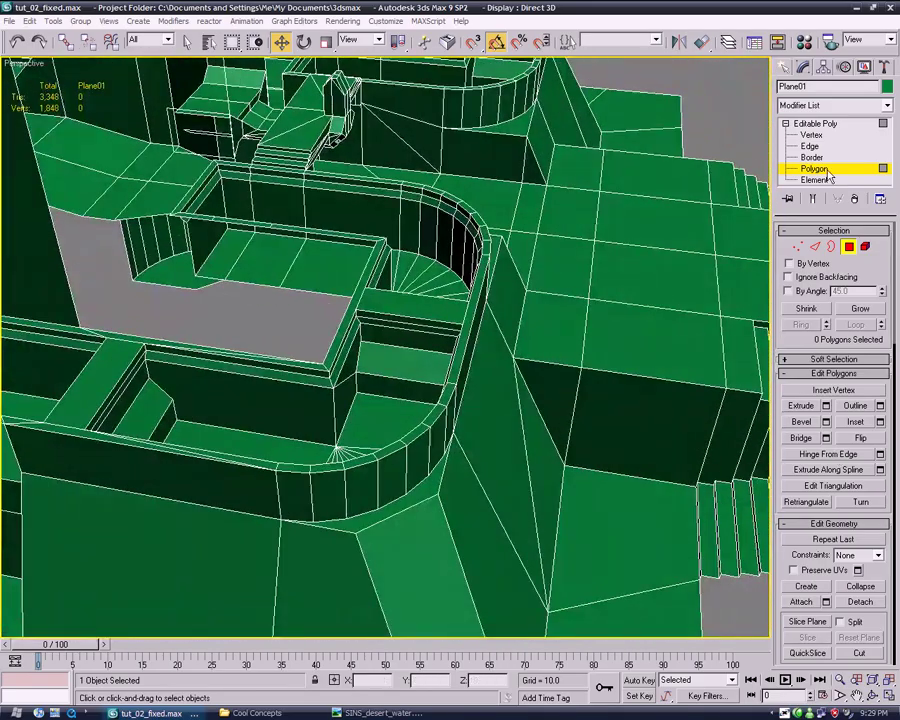
pyautogui.click(810, 146)
pyautogui.click(815, 169)
pyautogui.click(859, 652)
pyautogui.scroll(8, 427, 484)
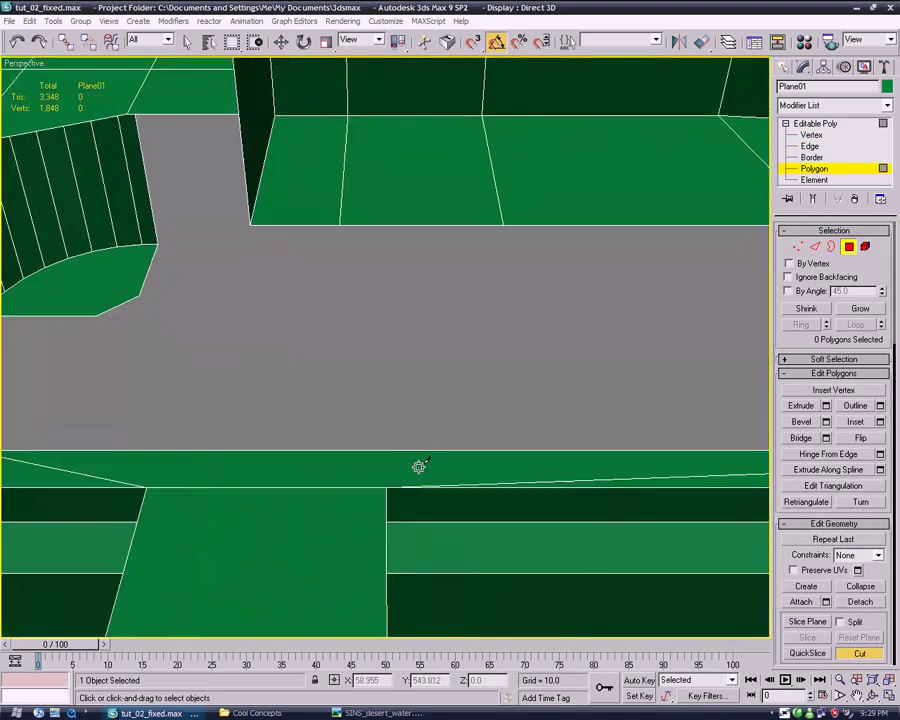
pyautogui.scroll(-8, 418, 467)
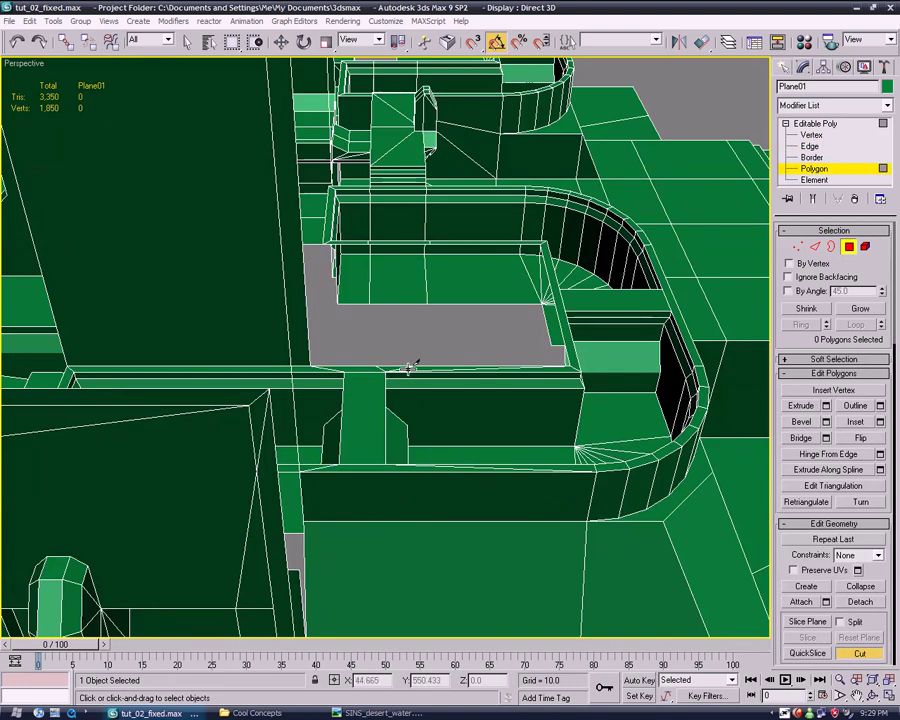
pyautogui.click(386, 370)
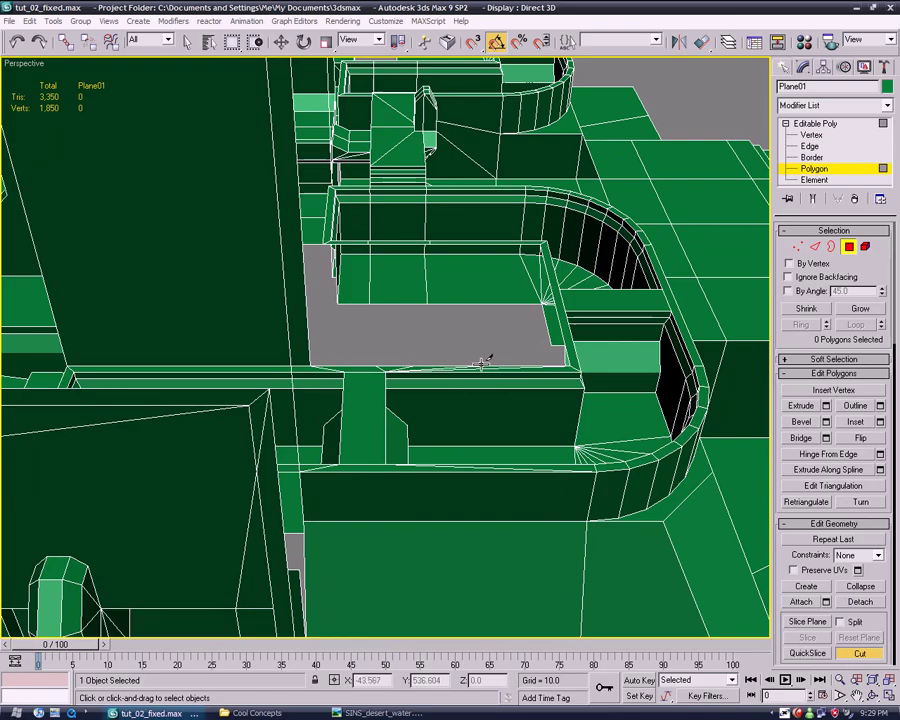